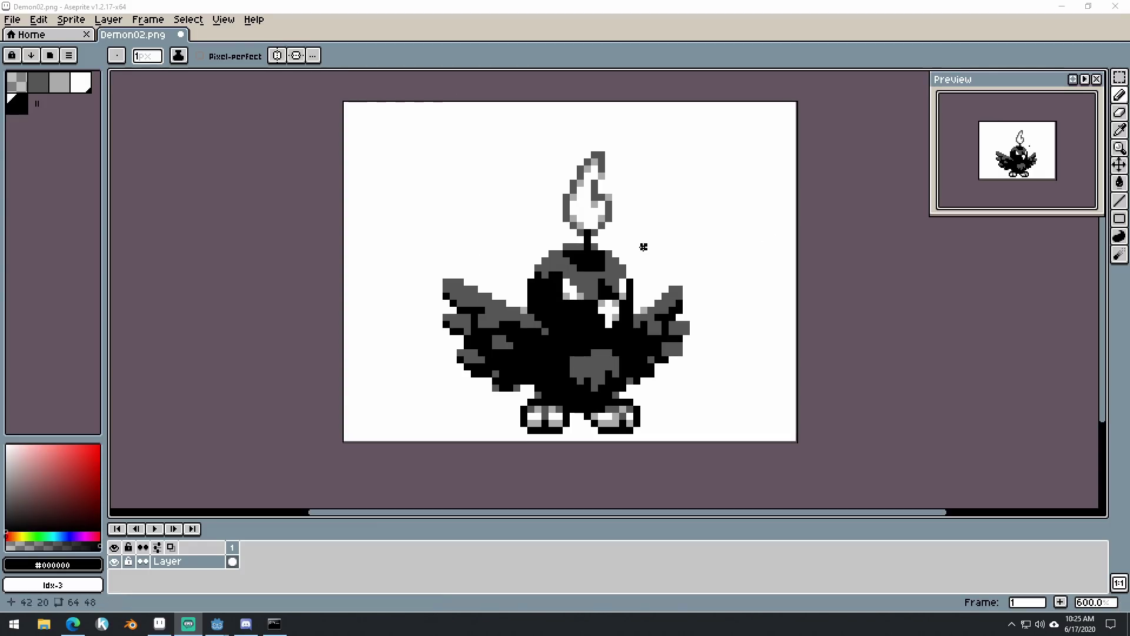
drag(657, 345, 683, 346)
scroll(688, 339, up, 1)
drag(704, 291, 684, 327)
drag(717, 520, 723, 567)
drag(744, 284, 763, 302)
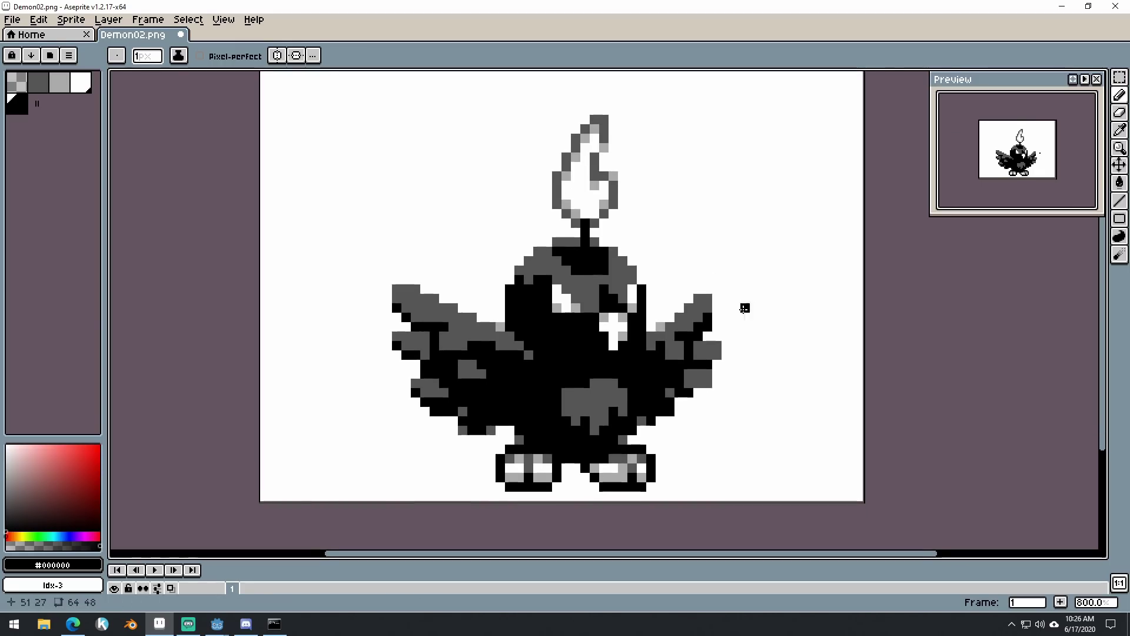
drag(740, 312, 727, 346)
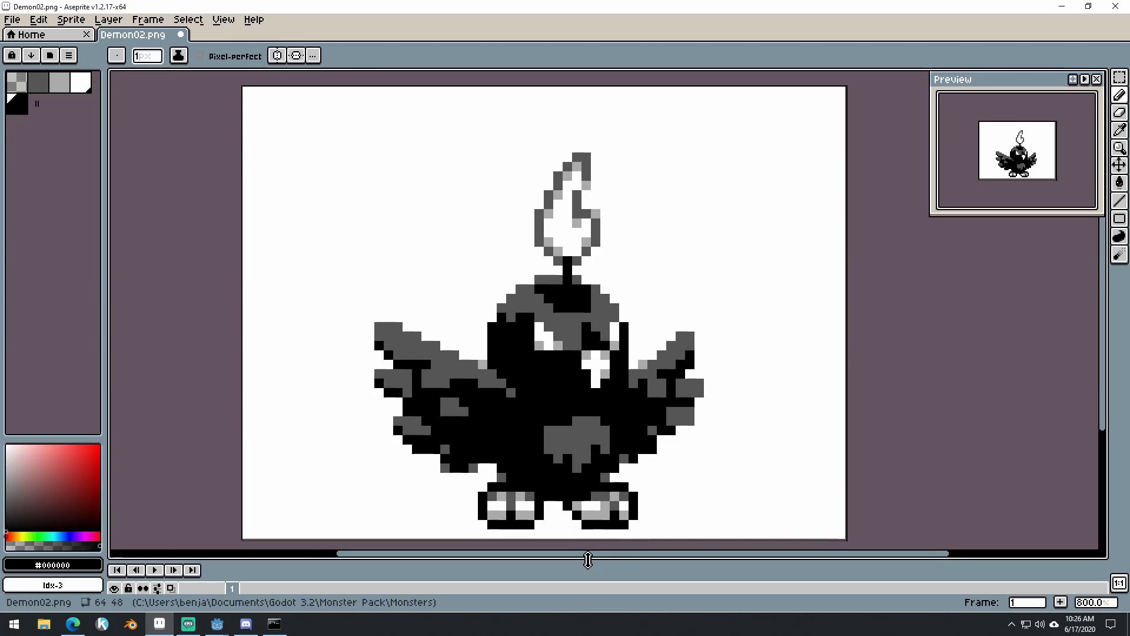
drag(587, 559, 601, 516)
drag(712, 411, 721, 353)
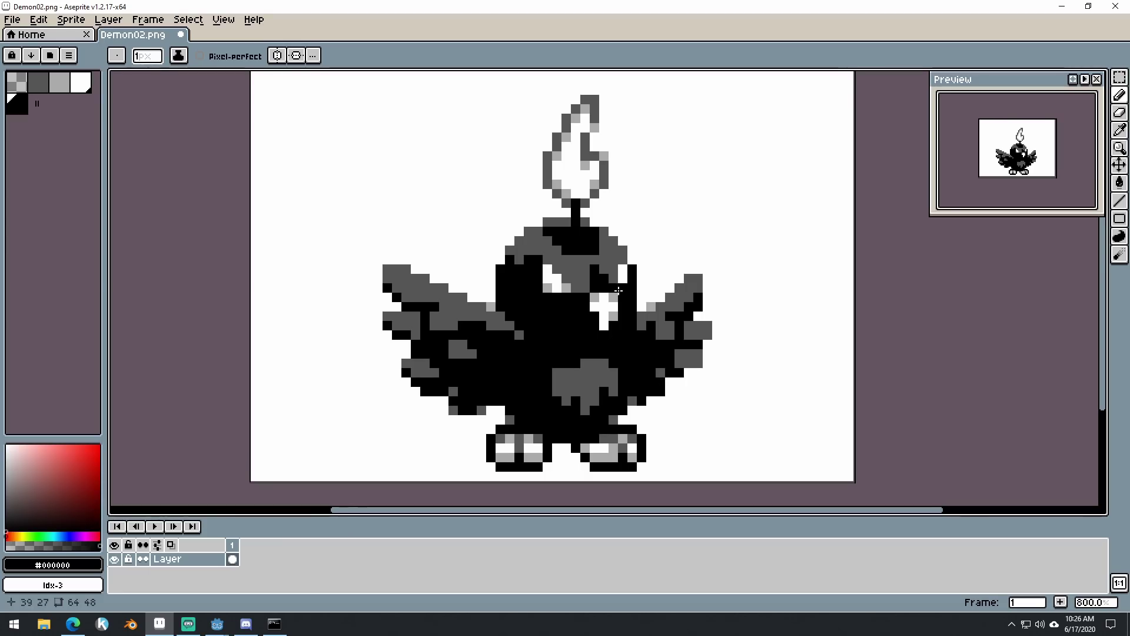
- Add a second animation frame duplicating the bird sprite, and return to frame 1 for editing
click(232, 558)
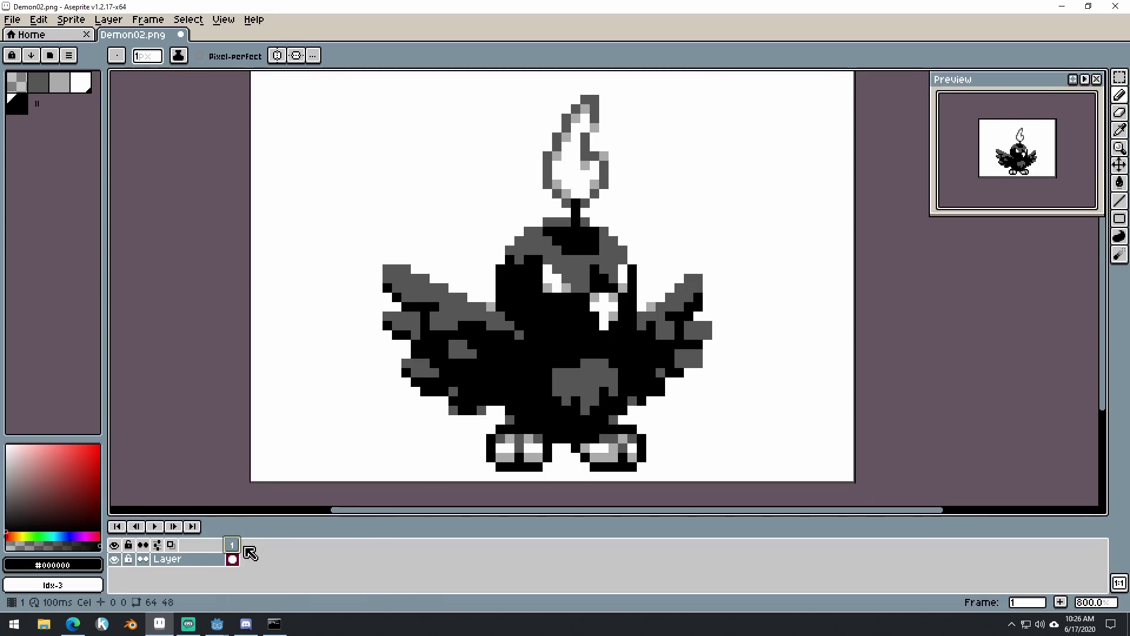
drag(237, 549, 244, 545)
click(233, 545)
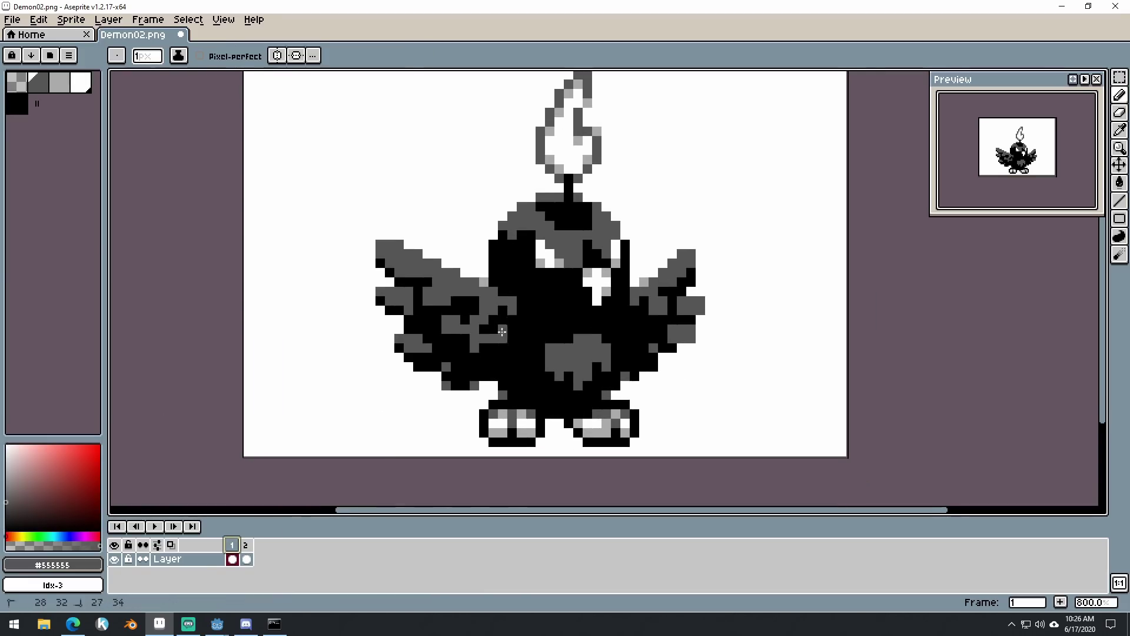
- On frame 1, block in the folded left wing in dark grey and paint out the spread feathers with white
drag(502, 332, 503, 385)
alt+click(638, 394)
mouse_move(635, 300)
mouse_down()
mouse_move(625, 392)
mouse_move(660, 282)
mouse_move(692, 338)
mouse_up()
alt+click(500, 353)
drag(462, 348, 460, 412)
alt+click(432, 400)
drag(483, 283, 441, 392)
drag(436, 271, 421, 368)
- Repaint the right wing on frame 1 as a small dark grey folded shape against the body
click(683, 338)
alt+click(615, 369)
mouse_move(652, 321)
mouse_down()
mouse_move(644, 383)
mouse_move(625, 310)
mouse_up()
alt+click(507, 346)
drag(493, 329, 484, 367)
alt+click(630, 381)
drag(675, 307, 618, 392)
- Clean up the lower edges of the body and folded wings on frame 1 using colours sampled from the sprite
key(minus)
click(580, 468)
click(600, 458)
drag(647, 468, 585, 418)
alt+click(359, 406)
mouse_move(348, 388)
mouse_down()
mouse_move(302, 417)
mouse_move(359, 436)
mouse_up()
alt+click(324, 435)
alt+click(382, 389)
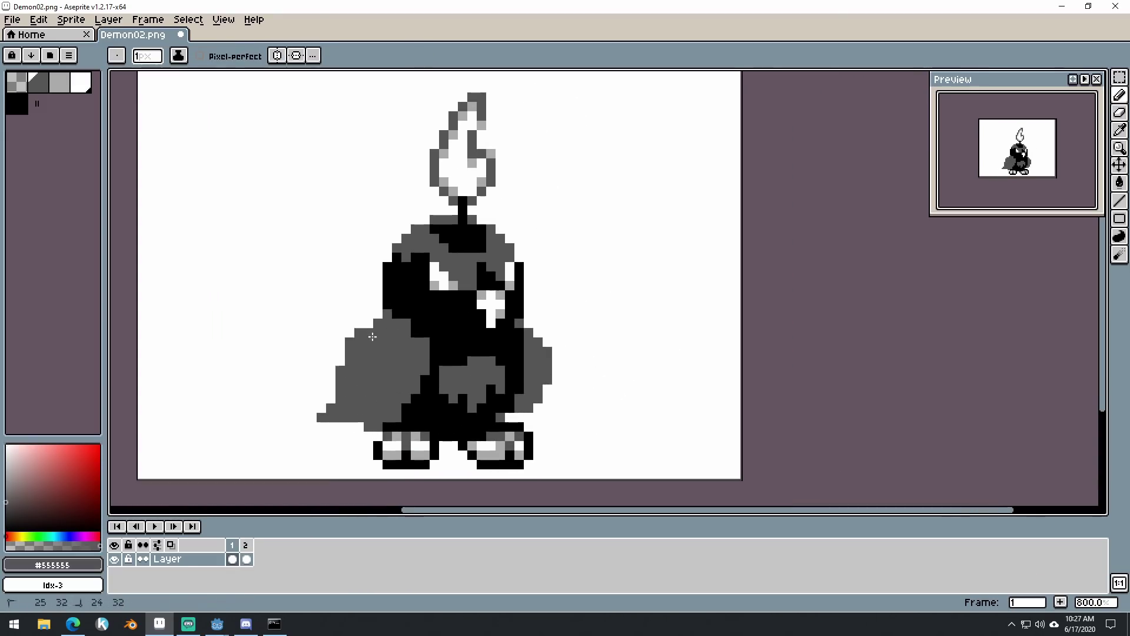
- Refine the folded left wing's rounded outline, pointed tail tip and black shoulder edge on frame 1
drag(367, 323, 339, 370)
drag(424, 419, 400, 379)
drag(333, 387, 324, 386)
mouse_move(454, 367)
mouse_down()
mouse_move(451, 386)
mouse_move(522, 409)
mouse_up()
drag(373, 400, 364, 410)
drag(450, 357, 425, 369)
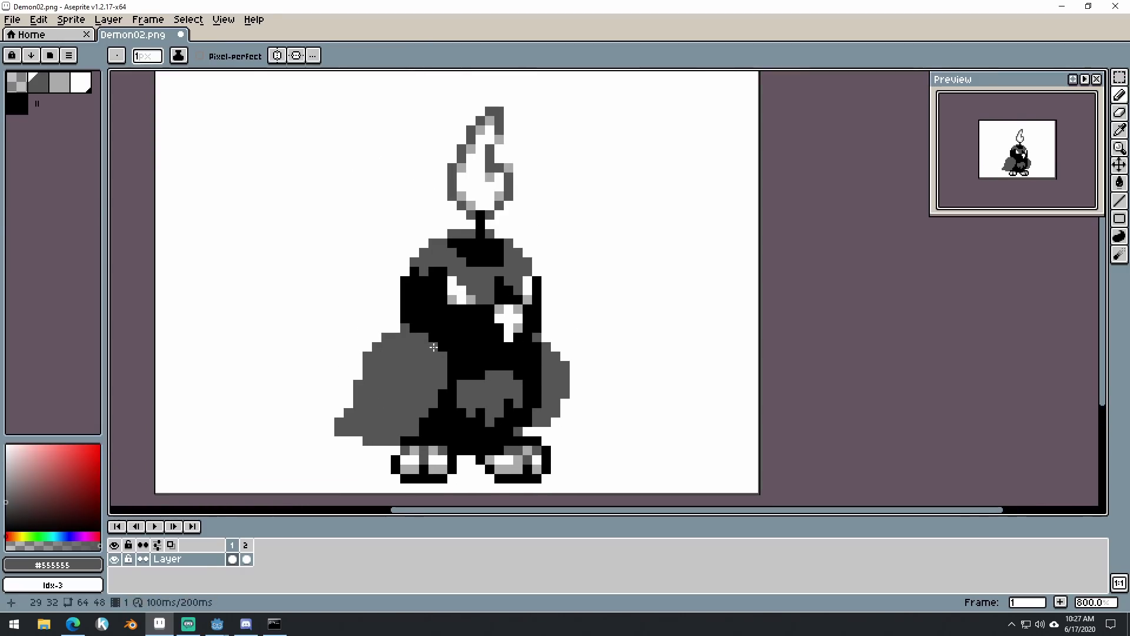
alt+click(461, 338)
drag(423, 329, 410, 345)
- Draw black feather lines inside the folded left wing on frame 1, undoing the last stroke
scroll(394, 345, down, 2)
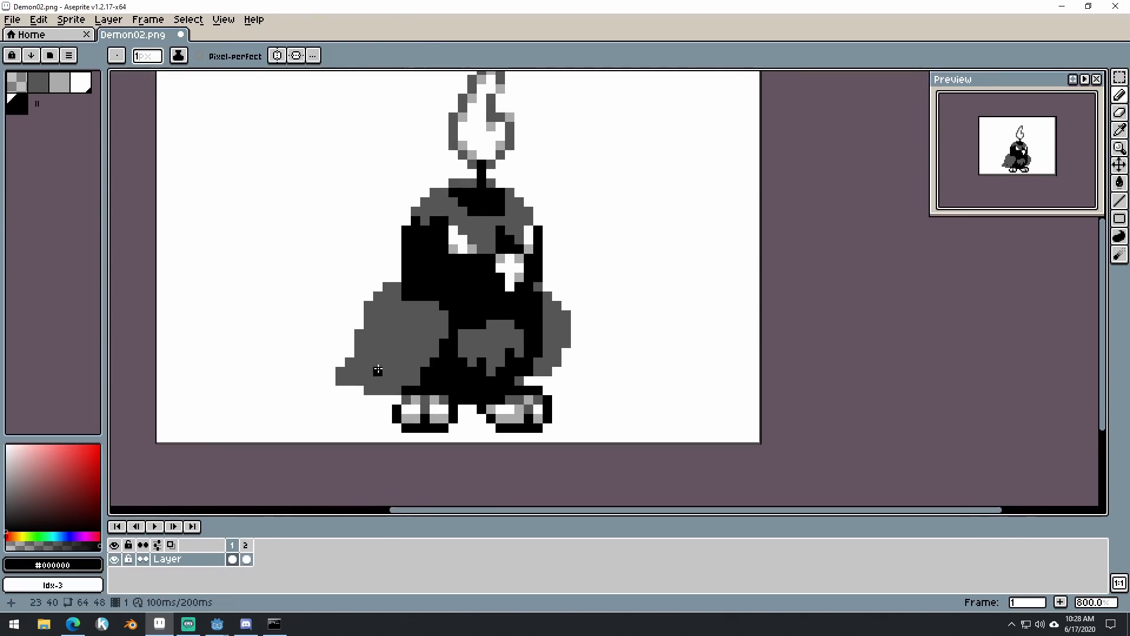
mouse_move(362, 380)
mouse_down()
mouse_move(394, 346)
mouse_move(347, 366)
mouse_move(373, 355)
mouse_move(417, 385)
mouse_move(442, 341)
mouse_move(366, 335)
mouse_move(387, 318)
mouse_up()
alt+click(383, 330)
alt+click(426, 381)
alt+click(412, 365)
alt+click(453, 353)
drag(437, 363, 437, 370)
key(ctrl+z)
- Compare frame 1 with frame 2 and extend the black feather detail across the folded left wing
drag(546, 333, 526, 338)
scroll(718, 406, down, 1)
key(Right)
key(Left)
scroll(407, 375, up, 2)
mouse_move(489, 372)
mouse_down()
mouse_move(531, 371)
mouse_move(489, 350)
mouse_up()
drag(460, 361, 503, 317)
- Shade the lower edge of the folded right wing on frame 1 with black and dark grey pixels
drag(647, 335, 544, 339)
drag(654, 393, 640, 407)
alt+click(656, 378)
drag(697, 363, 704, 371)
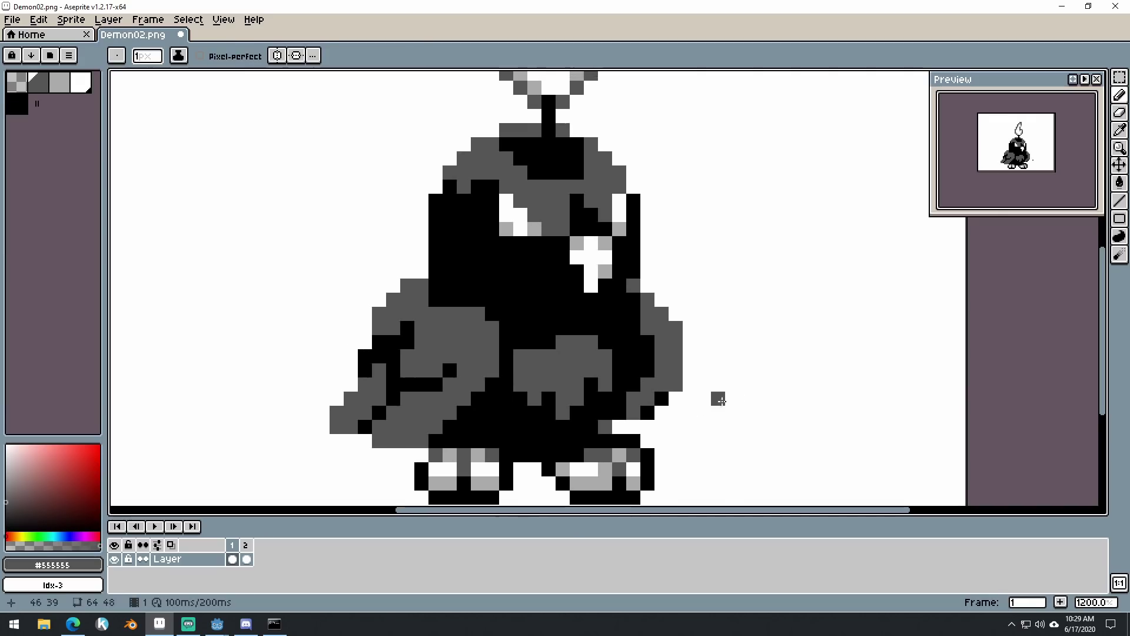
- Check the motion between both frames and trim the edge where the head meets the right wing with white
scroll(589, 373, down, 3)
key(Right)
key(Left)
key(Right)
key(Left)
scroll(593, 332, up, 4)
alt+click(593, 333)
drag(595, 332, 627, 358)
scroll(627, 359, down, 1)
scroll(658, 342, down, 4)
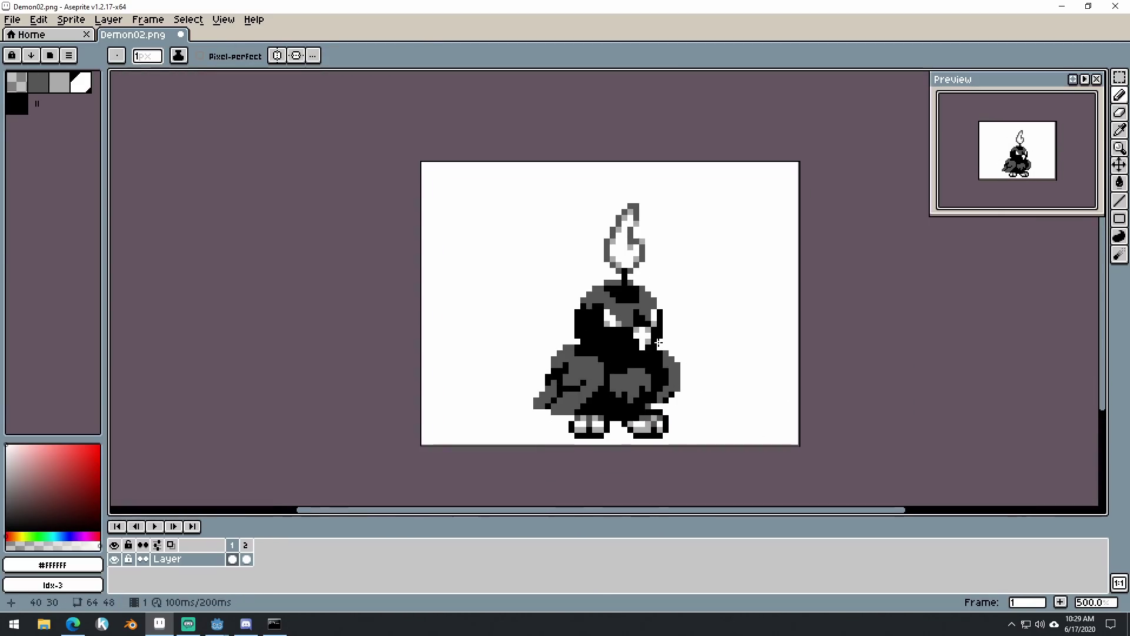
- Compare the two frames again and add a dark grey pixel where the head meets the left wing on frame 1
key(Right)
key(Left)
scroll(575, 342, up, 3)
alt+click(568, 350)
click(581, 337)
scroll(773, 376, down, 2)
scroll(706, 329, up, 2)
- Shift the face with its eyes and beak down one pixel and patch the brow above it
key(m)
drag(627, 246, 754, 358)
scroll(677, 344, down, 4)
key(b)
scroll(672, 315, up, 4)
drag(635, 286, 614, 297)
alt+click(610, 312)
scroll(659, 303, down, 3)
key(period)
scroll(672, 312, up, 3)
alt+click(556, 276)
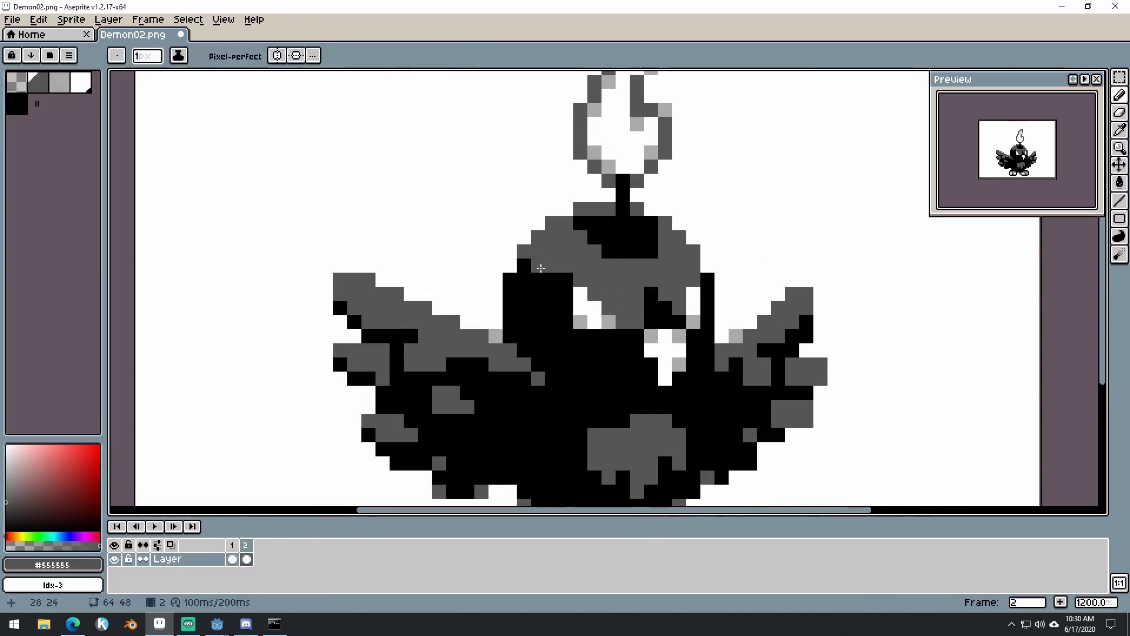
scroll(557, 276, down, 4)
scroll(557, 276, up, 4)
- Select each eye in turn on frame 2 and try nudging its position, undoing the last move
key(m)
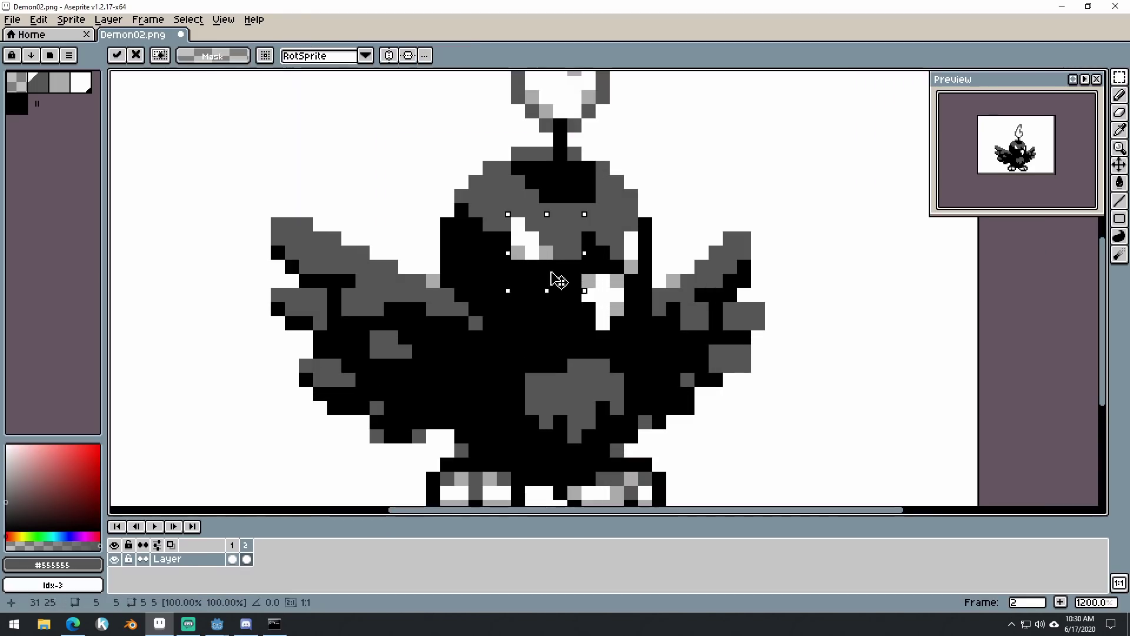
scroll(679, 319, down, 4)
scroll(644, 289, up, 3)
drag(457, 252, 516, 308)
drag(486, 279, 486, 294)
drag(586, 251, 571, 294)
mouse_move(585, 280)
mouse_down()
mouse_move(588, 308)
mouse_move(575, 287)
mouse_up()
key(ctrl+z)
- Repaint the black patch beside the right eye on frame 2 in dark grey to extend the brow
scroll(575, 282, down, 3)
scroll(518, 276, up, 4)
key(b)
alt+click(655, 306)
click(640, 306)
click(676, 270)
alt+click(661, 251)
click(658, 269)
mouse_move(658, 271)
mouse_down()
mouse_move(676, 293)
mouse_move(713, 262)
mouse_up()
- Copy the reworked face area from frame 2 and paste it in place on frame 1
scroll(706, 248, down, 2)
key(m)
drag(622, 237, 705, 328)
key(ctrl+c)
key(Left)
key(ctrl+v)
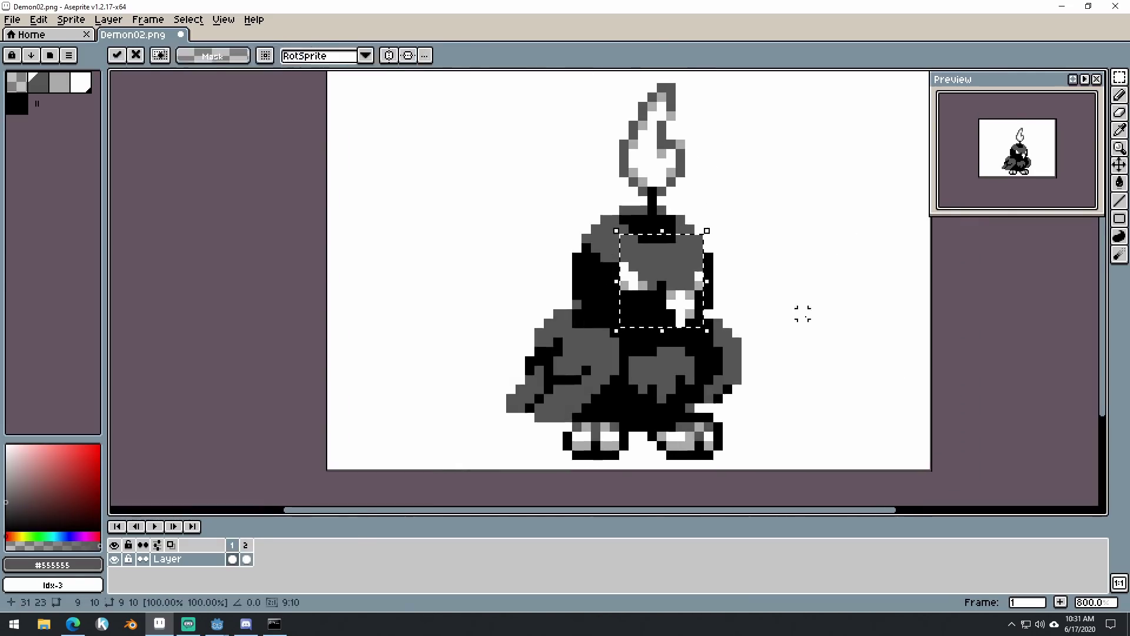
key(b)
alt+click(679, 330)
- Flip back and forth between the two frames to examine the wing-flap animation
key(Right)
scroll(641, 375, down, 1)
key(Left)
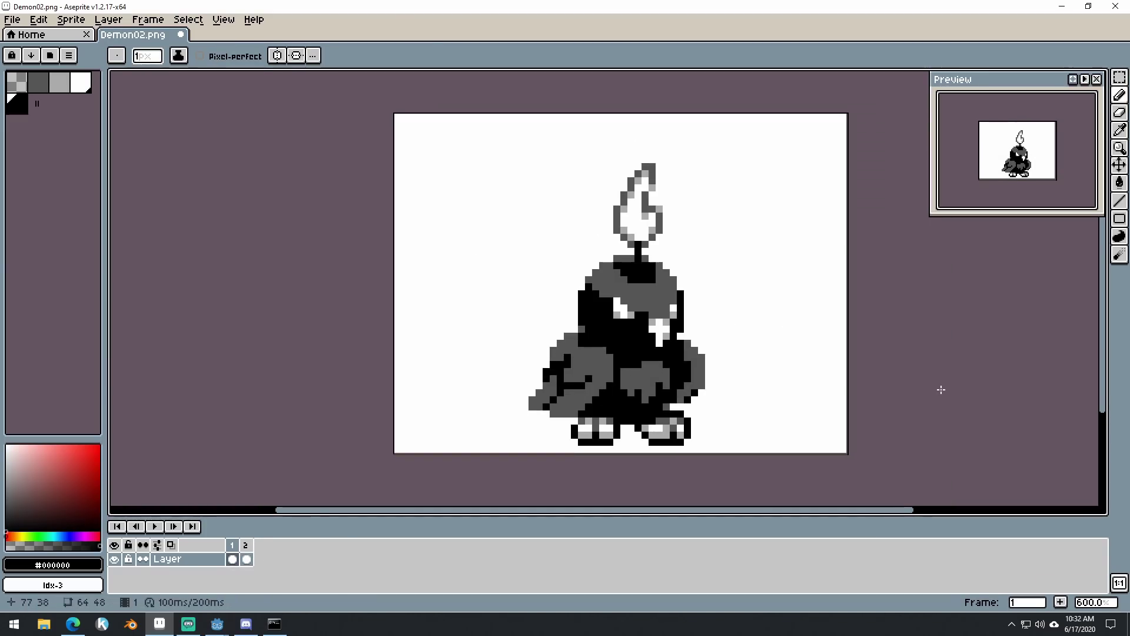
key(Right)
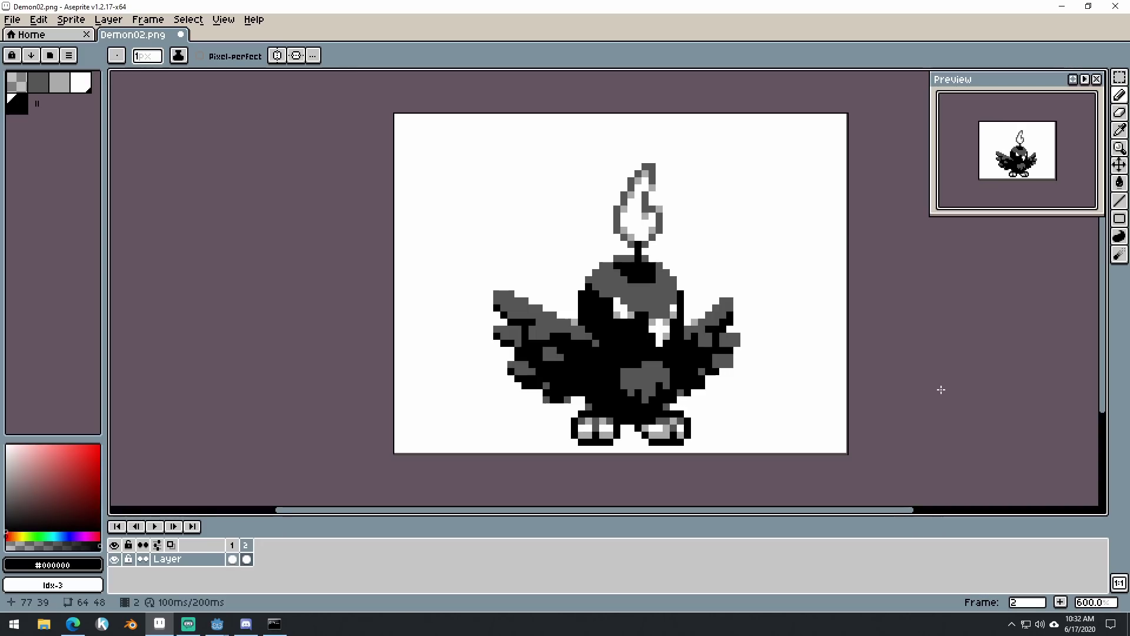
key(Left)
key(Right)
key(Left)
key(Right)
key(Left)
key(Right)
key(Left)
key(Right)
key(Left)
key(Right)
key(Left)
key(Right)
key(Left)
key(Right)
key(Left)
key(Right)
key(Left)
key(Right)
key(Left)
key(Right)
key(Left)
key(Right)
key(Left)
key(Right)
key(Left)
key(Right)
key(Left)
key(Right)
key(Left)
drag(740, 316, 692, 299)
scroll(626, 305, up, 1)
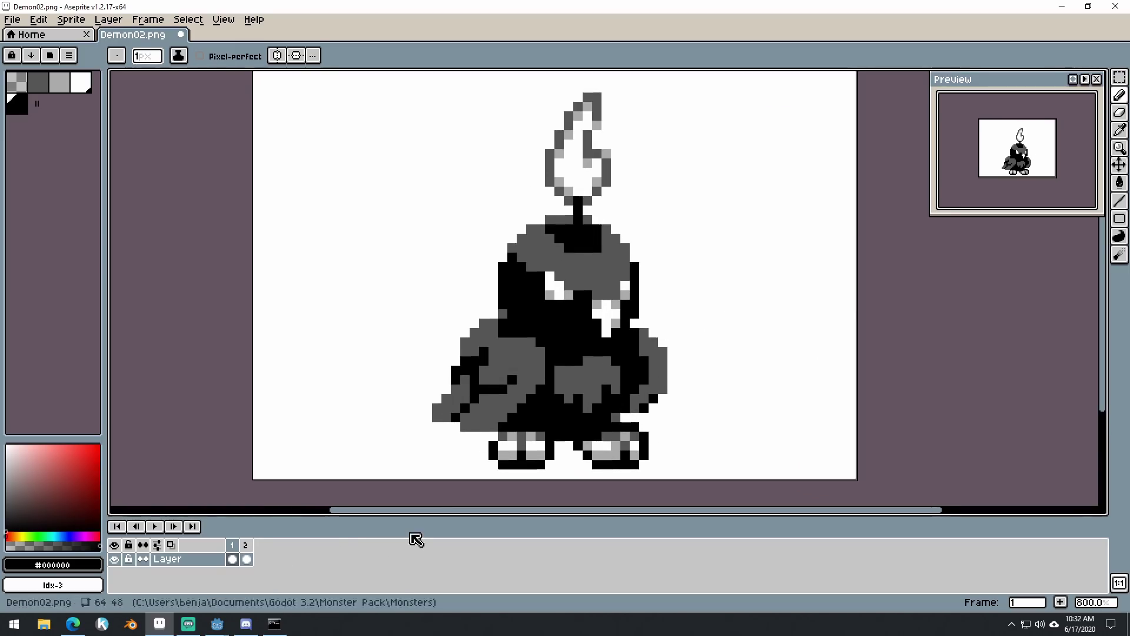
- Save the animation under the name Cindowl in the ase file format, declining the export to separate png files
key(ctrl+s)
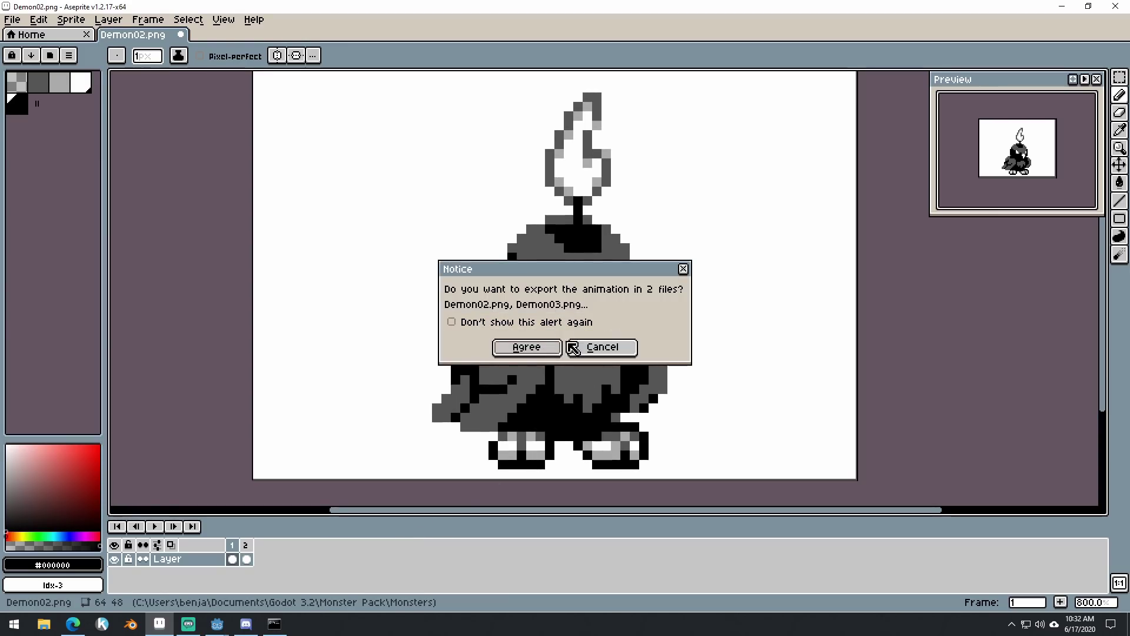
click(625, 348)
click(16, 22)
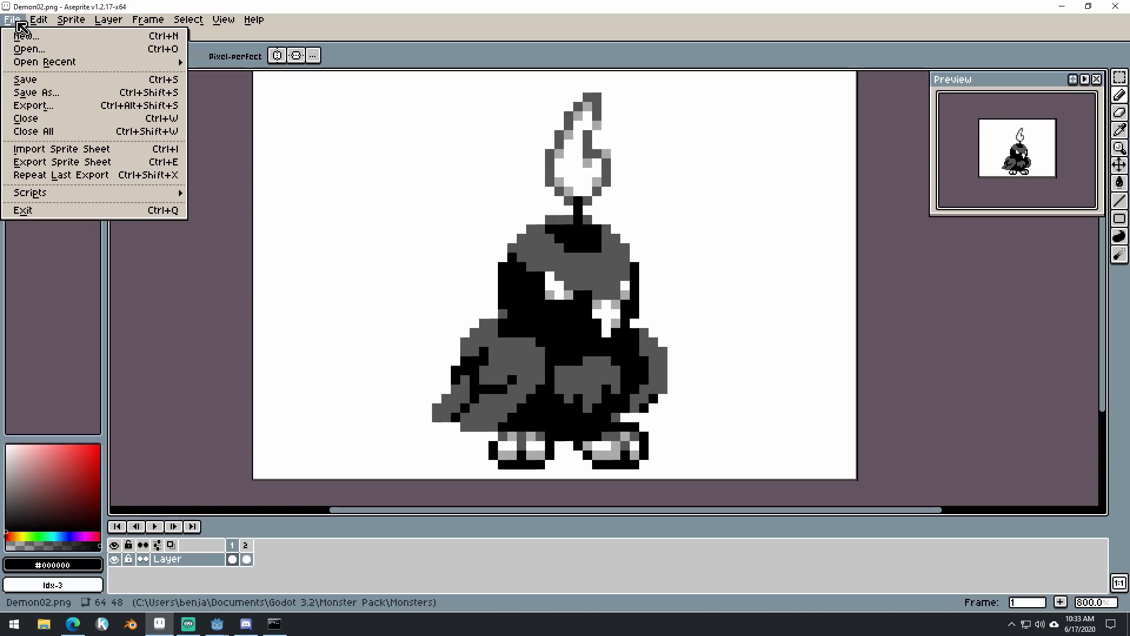
click(53, 93)
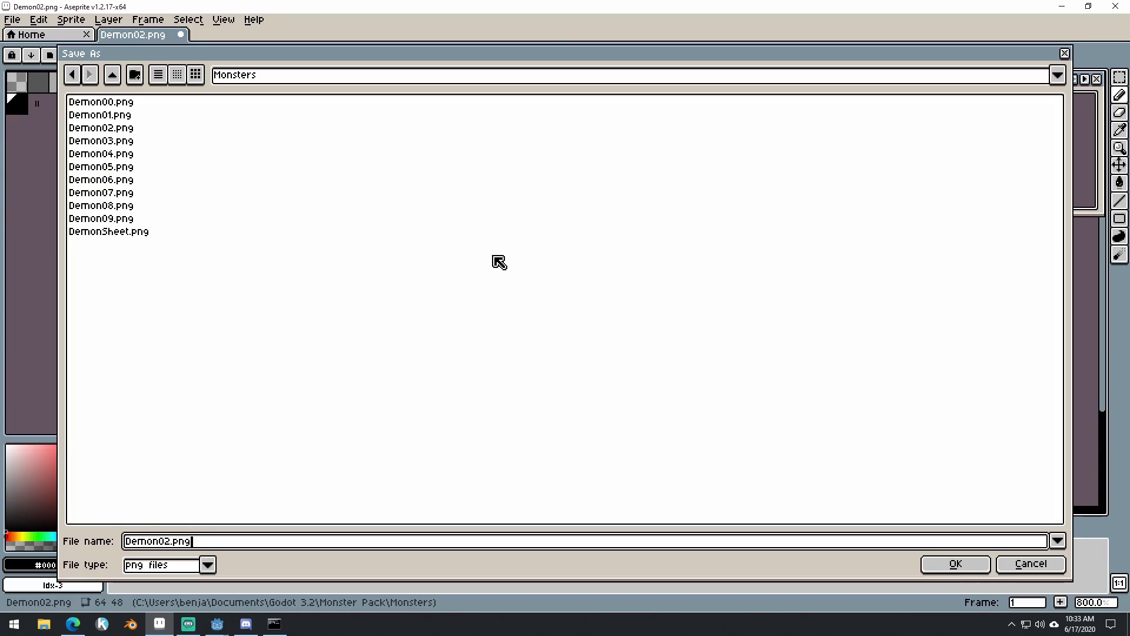
click(208, 564)
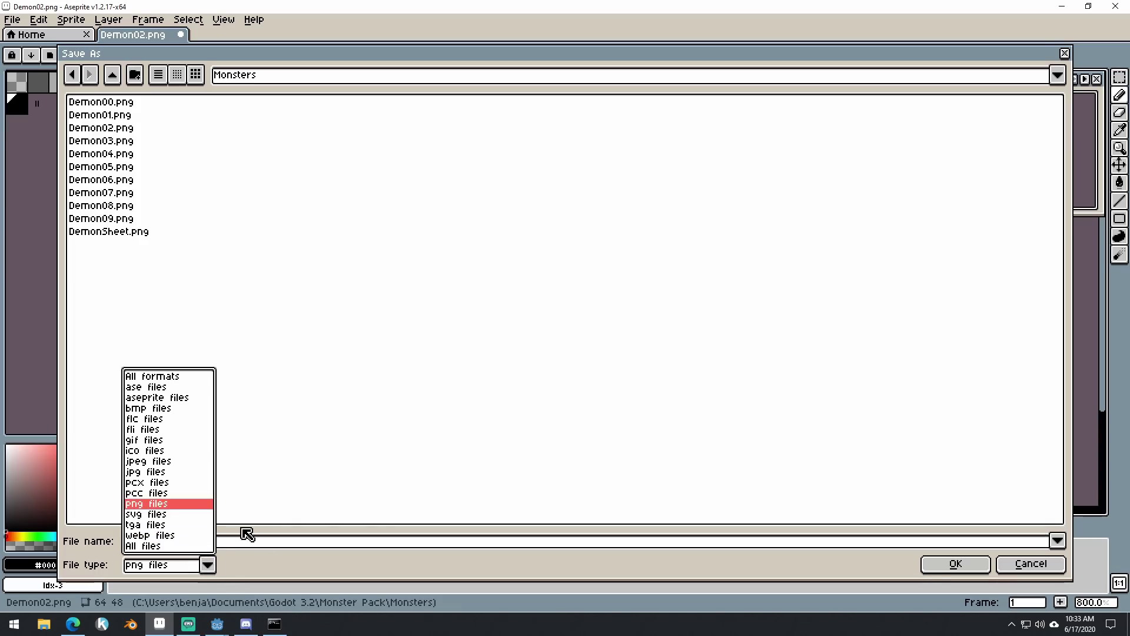
click(242, 539)
drag(243, 538, 108, 539)
key(BackSpace)
text(Cindowl)
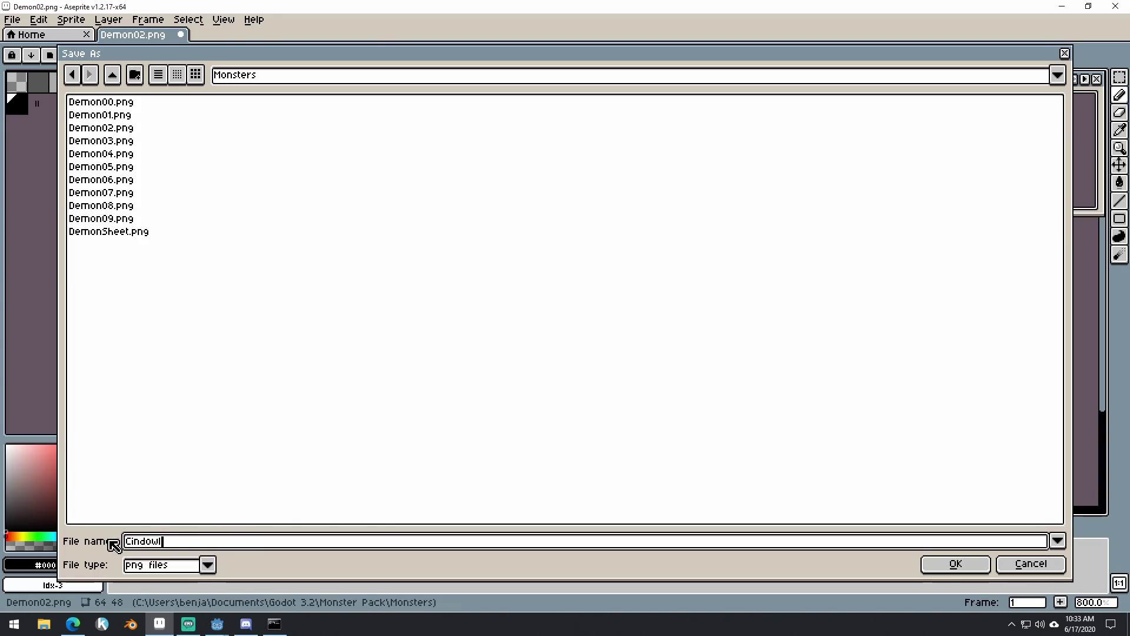
click(210, 565)
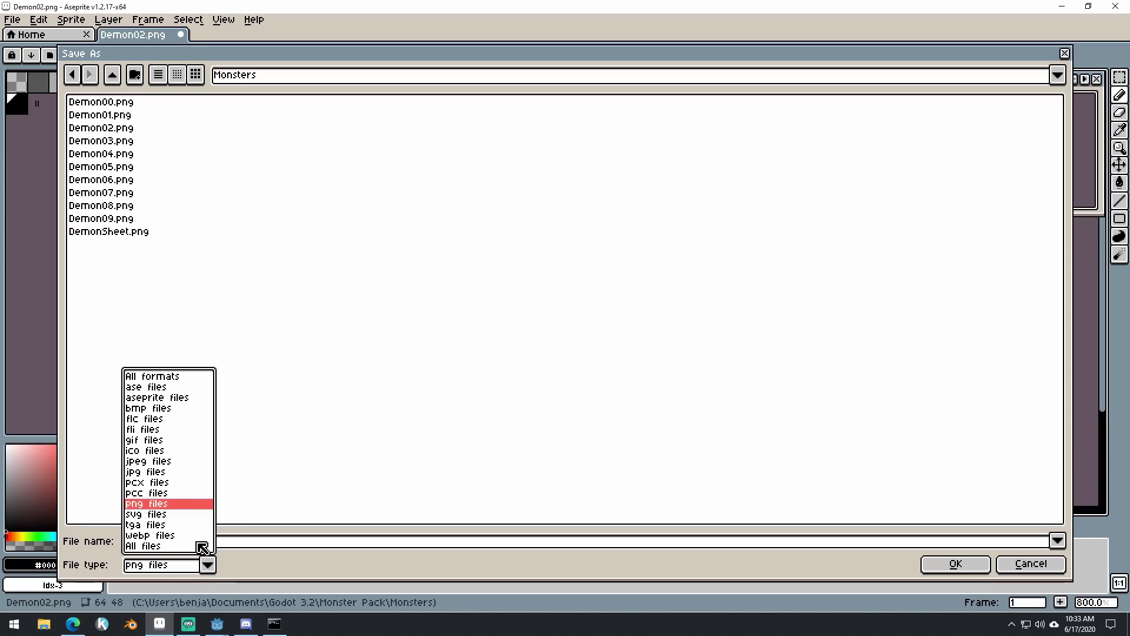
click(157, 396)
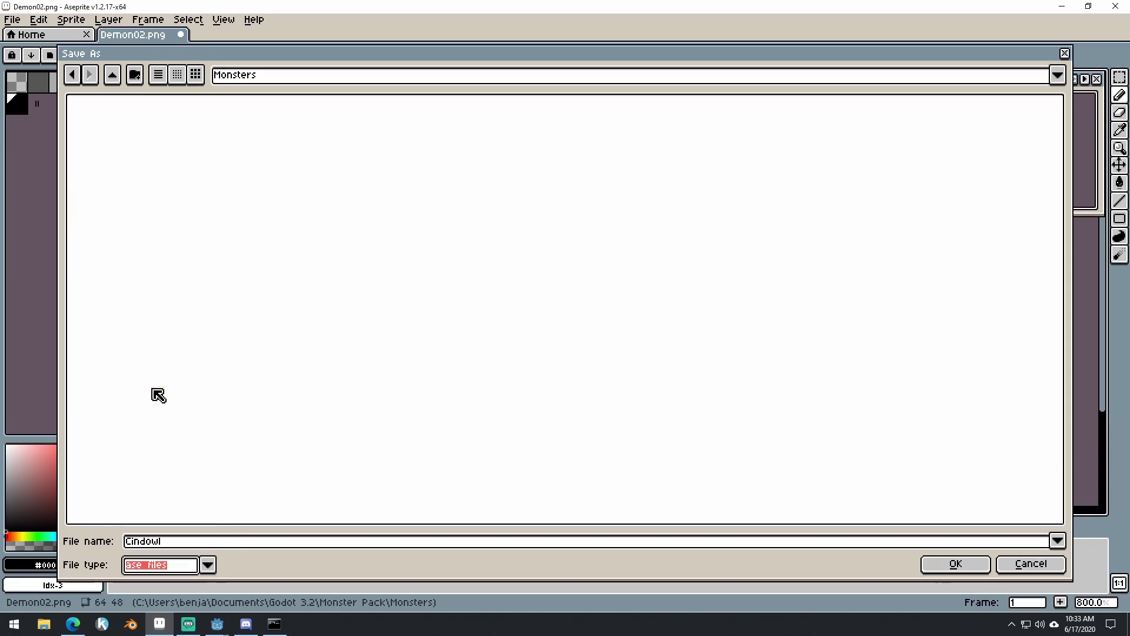
click(953, 566)
- Compare the folded-wing and spread-wing frames to examine how the bird's body changes between them
scroll(610, 316, down, 2)
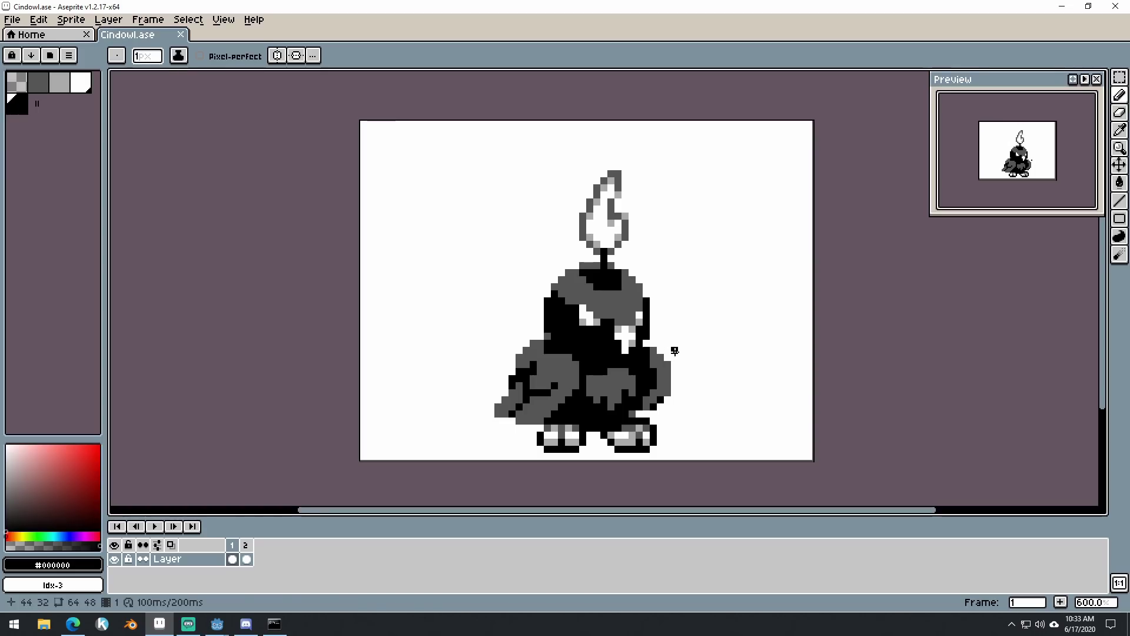
drag(706, 312, 691, 316)
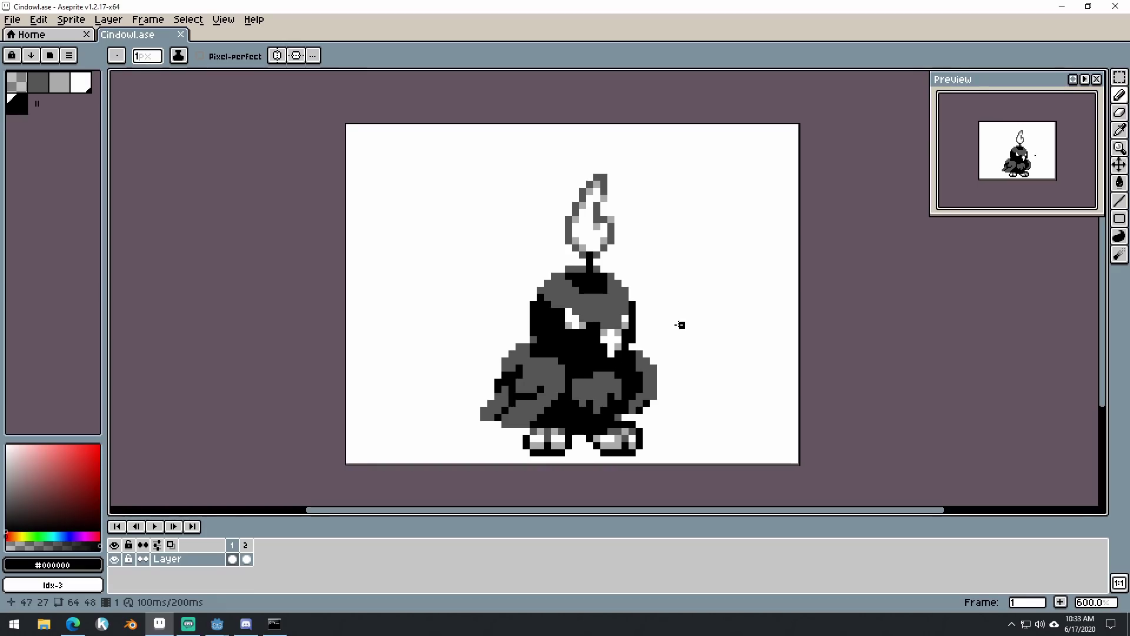
click(247, 553)
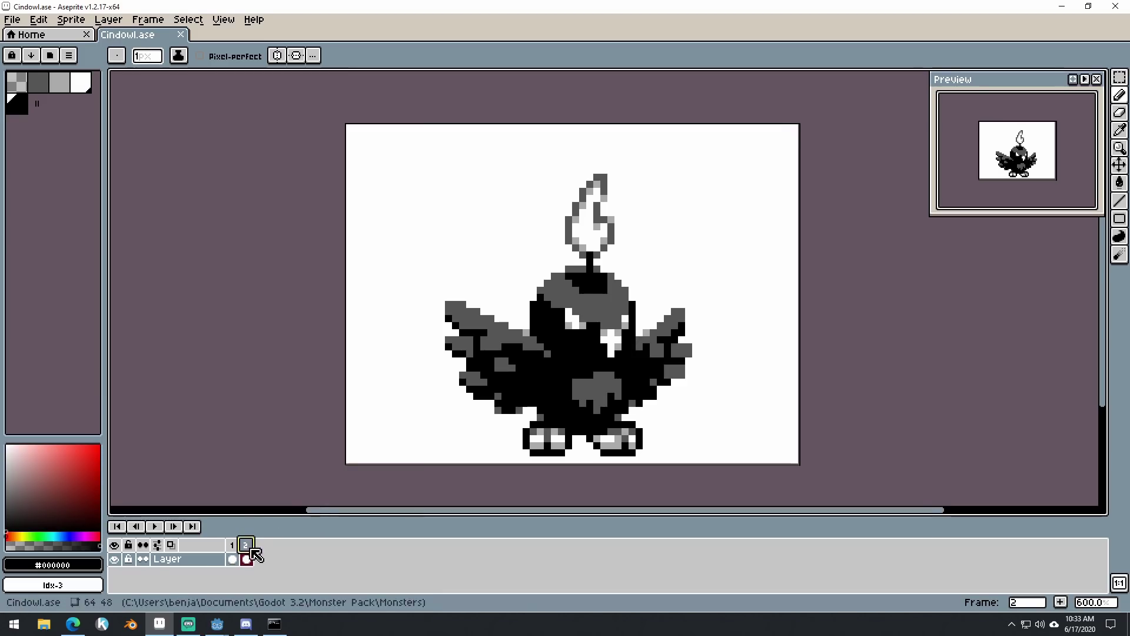
key(Left)
click(254, 548)
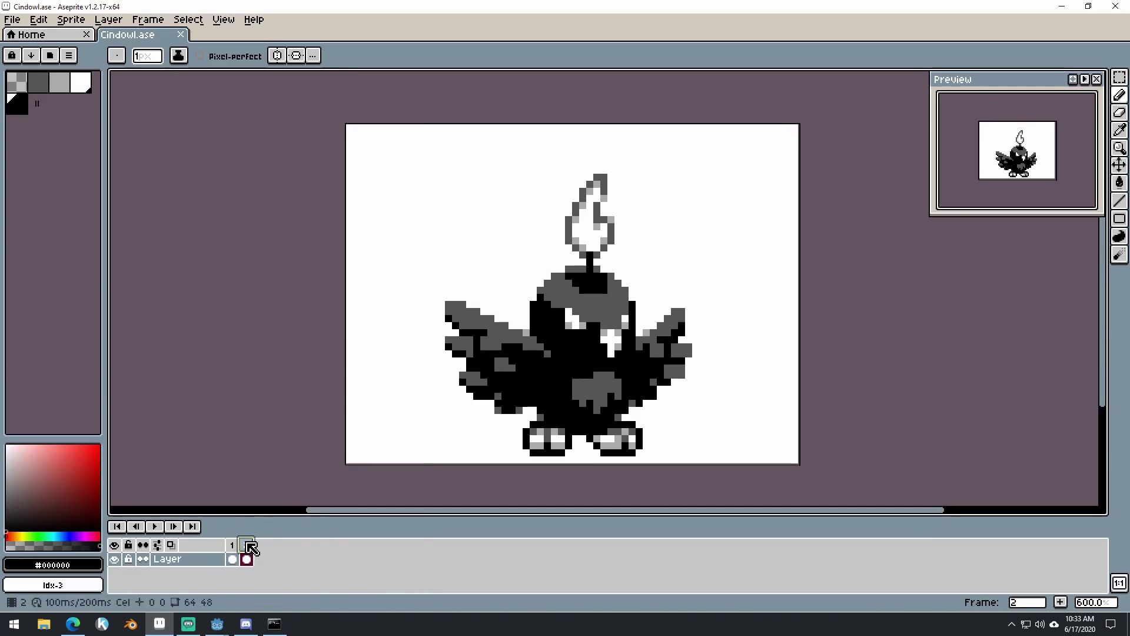
key(Left)
scroll(699, 377, up, 1)
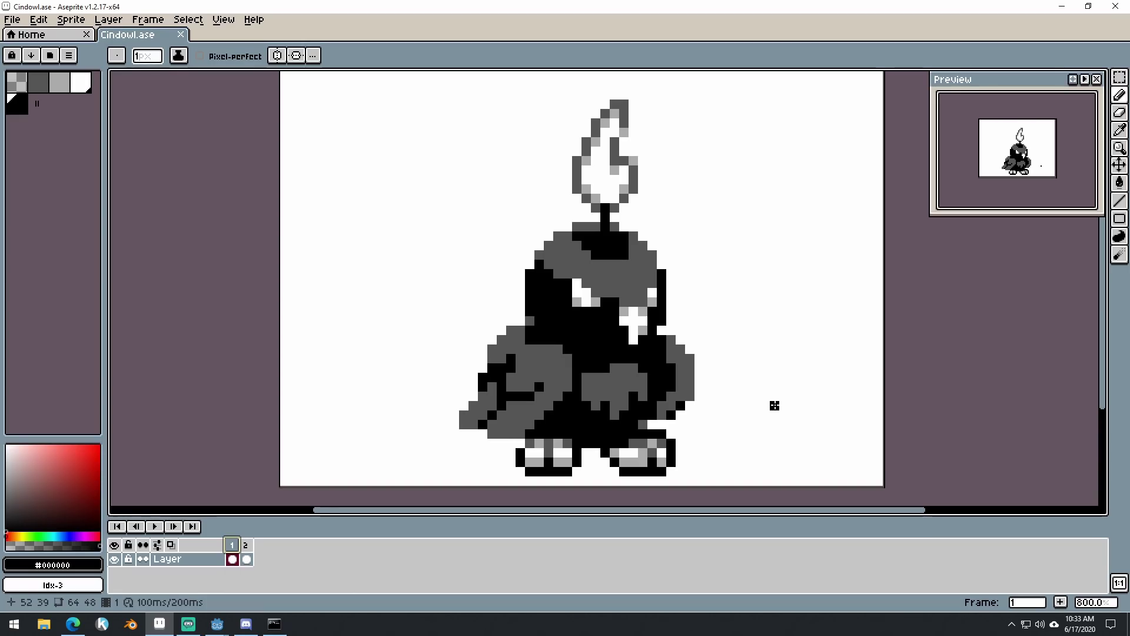
- Add a new frame copied from frame 1 and shift its head and flame one pixel right and down
key(alt+n)
drag(716, 346, 716, 361)
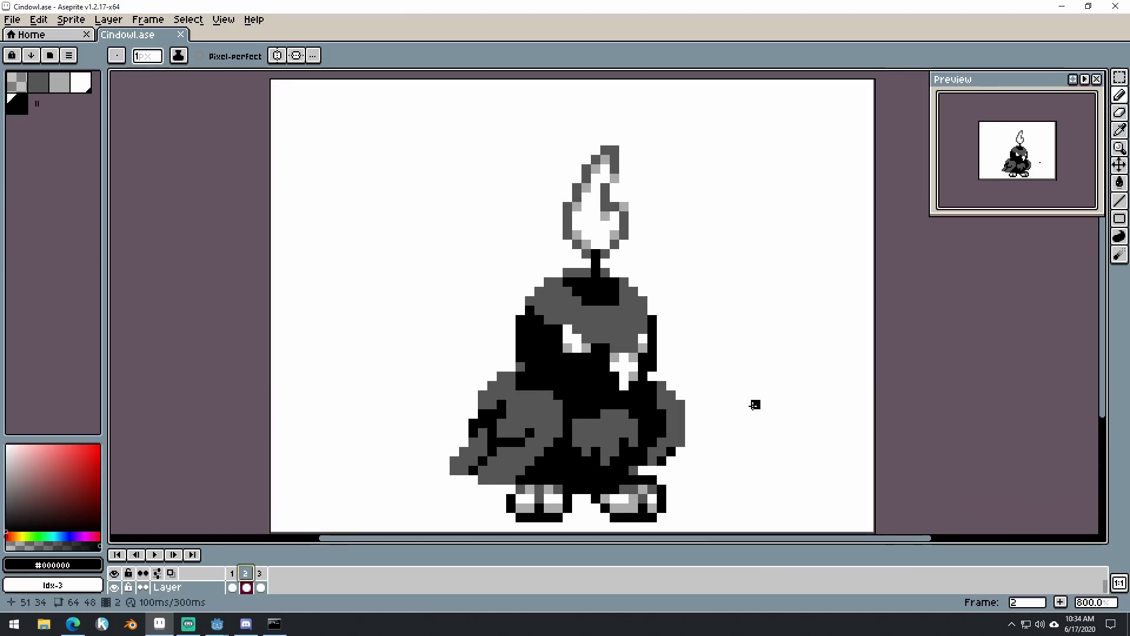
key(m)
drag(530, 273, 643, 394)
drag(549, 140, 633, 271)
drag(521, 319, 520, 366)
drag(601, 347, 612, 357)
key(ctrl+d)
- Clean up the left edge of the head on frame 2 with white and add a dark grey (#555555) edge pixel
key(b)
alt+click(502, 253)
drag(529, 303, 520, 366)
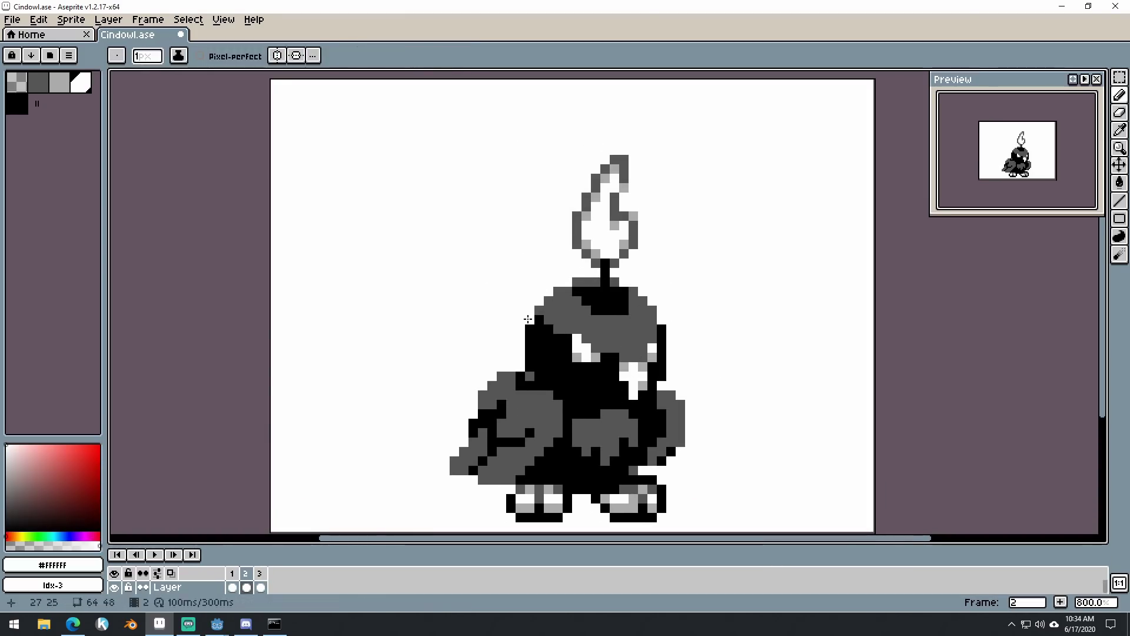
alt+click(529, 327)
alt+click(527, 318)
alt+click(539, 310)
click(530, 329)
drag(656, 366, 594, 335)
- Flip through the three frames to examine the head shift and the transition to the spread wings
scroll(595, 334, down, 2)
click(232, 574)
click(246, 574)
scroll(440, 435, up, 2)
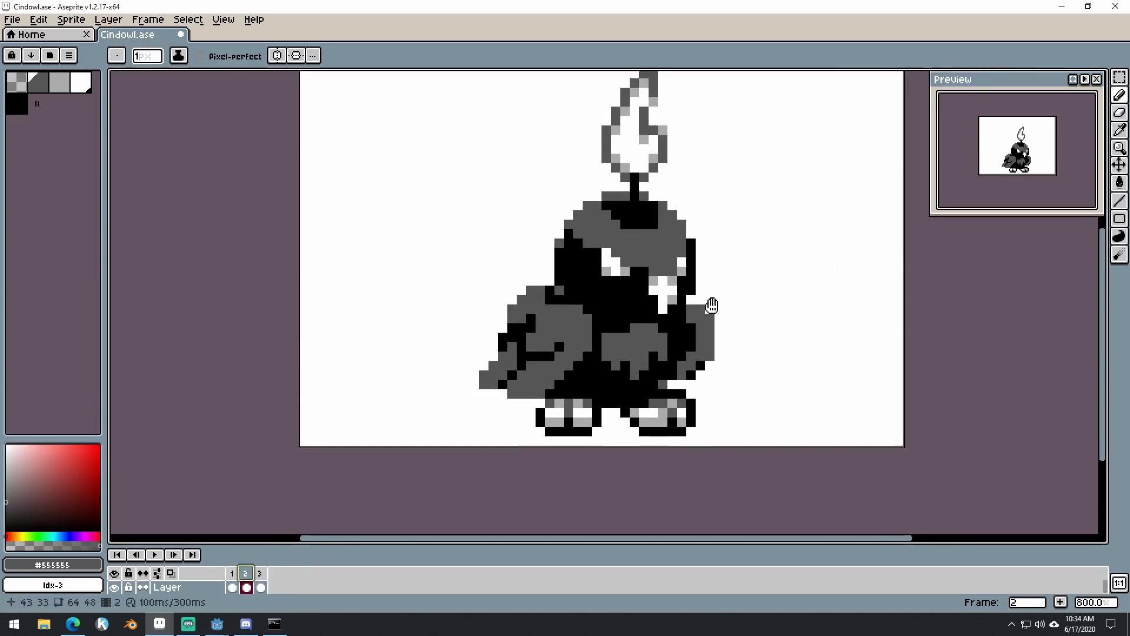
scroll(707, 334, down, 1)
scroll(732, 371, up, 1)
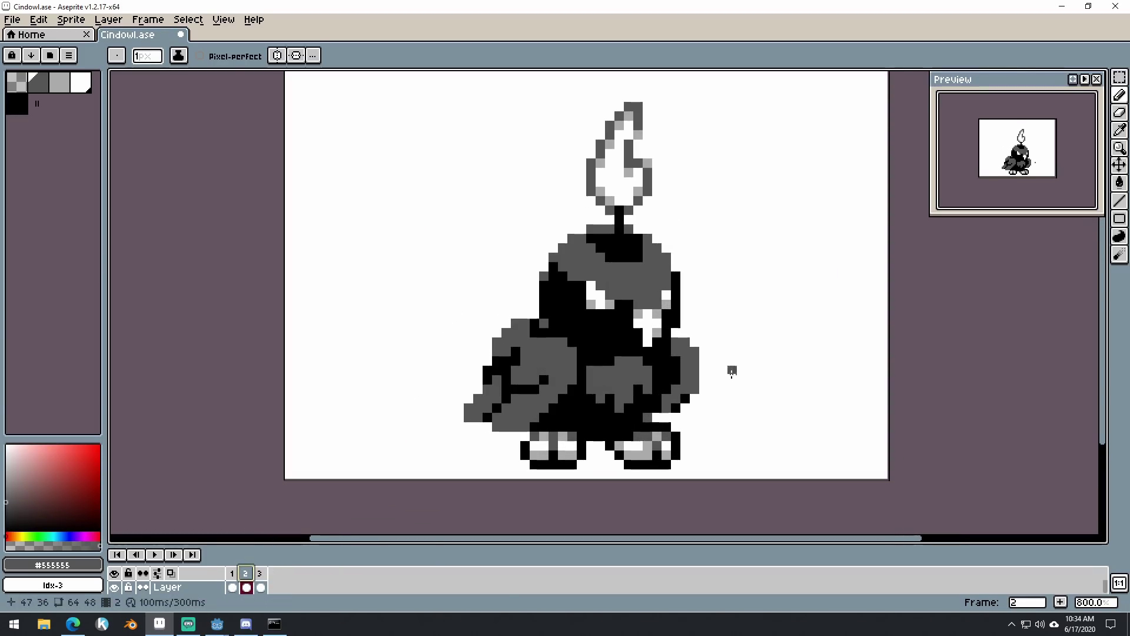
click(233, 574)
click(245, 574)
click(259, 578)
click(246, 577)
click(233, 577)
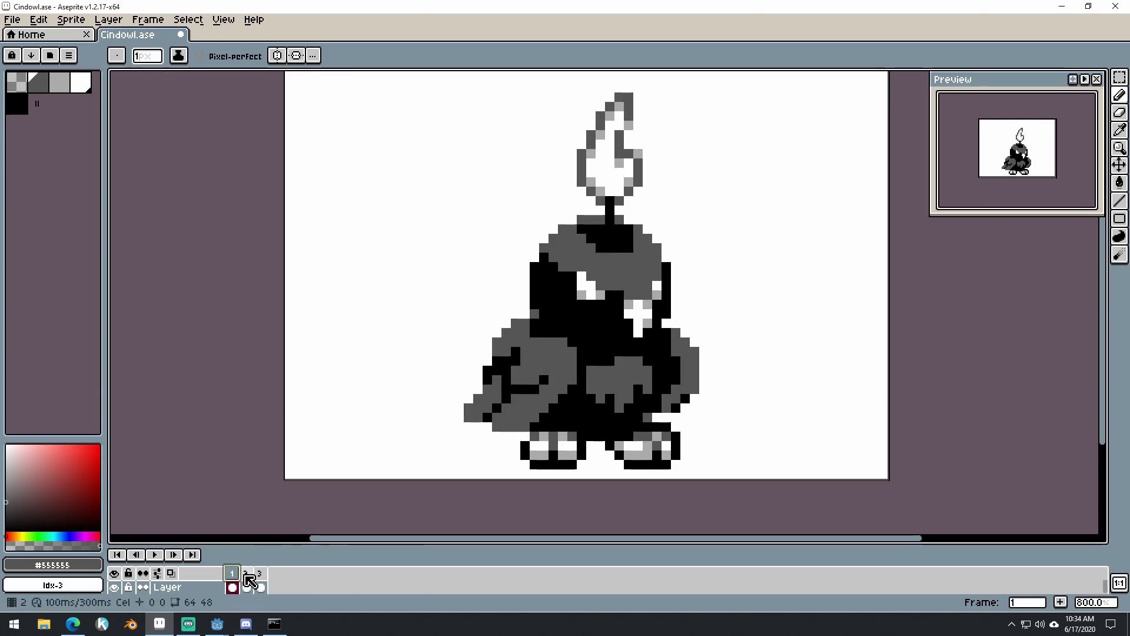
click(245, 575)
click(232, 575)
right_click(232, 575)
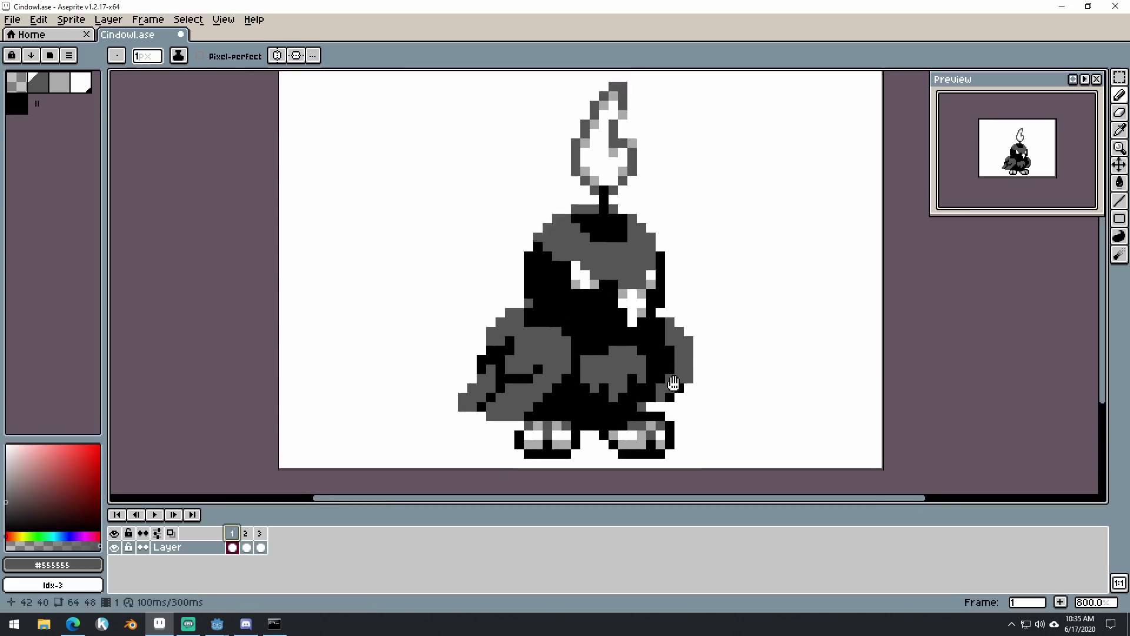
scroll(674, 383, down, 1)
click(246, 533)
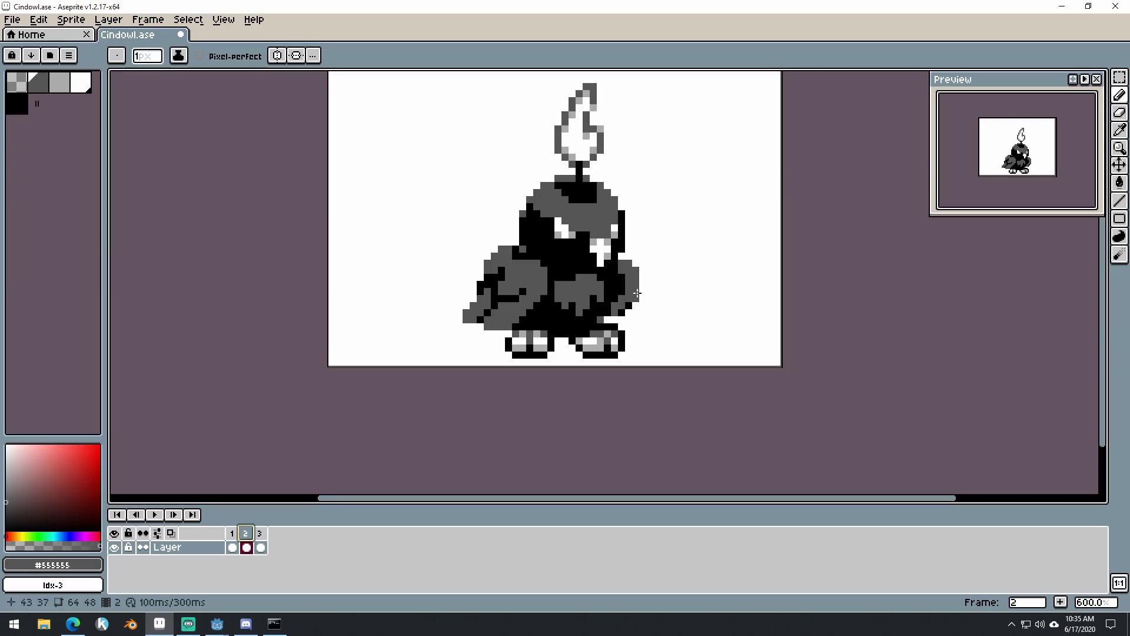
click(259, 534)
click(246, 535)
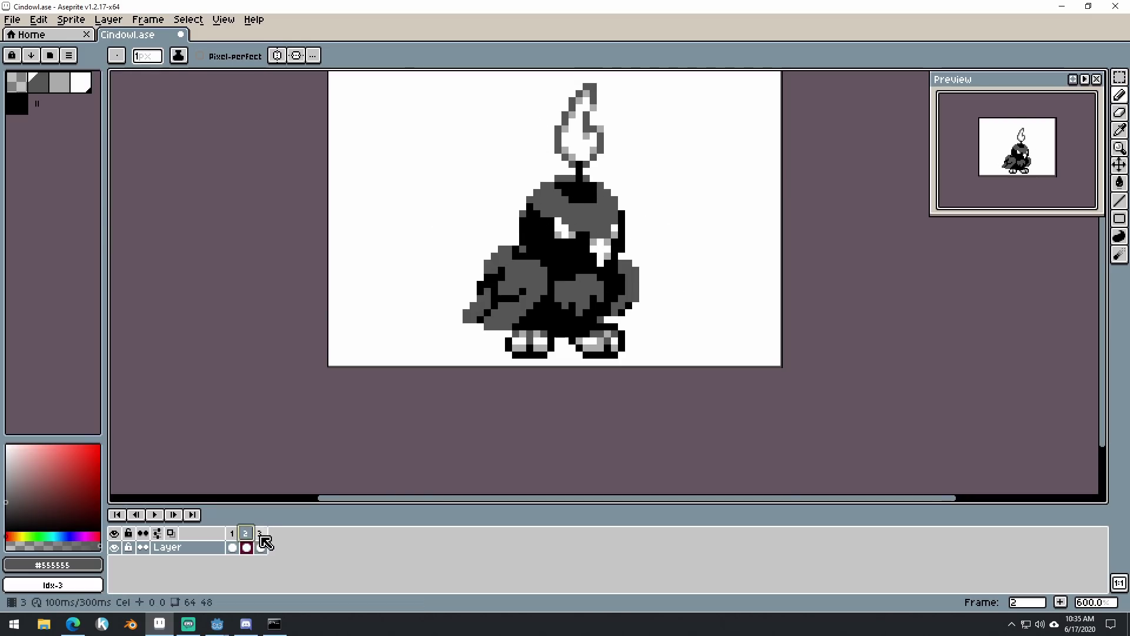
click(262, 537)
- On frame 3, shift the bird's head and flame one pixel right and down and retouch the head's left edge in dark grey
scroll(565, 313, up, 3)
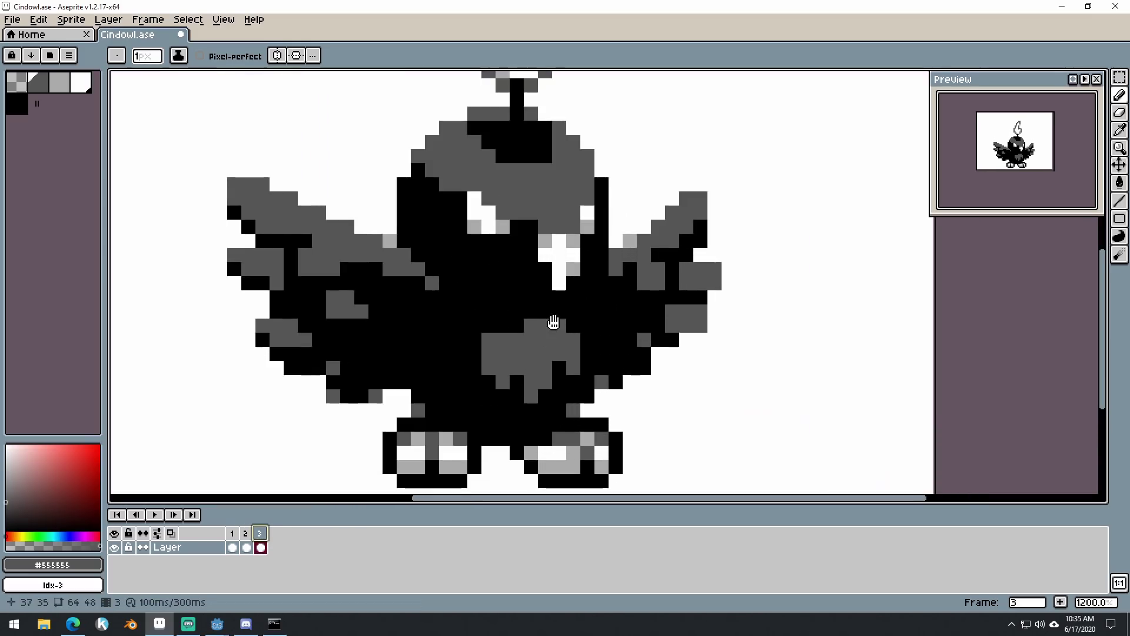
scroll(553, 322, down, 2)
key(m)
mouse_move(442, 76)
mouse_down()
mouse_move(585, 303)
mouse_move(584, 323)
mouse_move(532, 337)
mouse_up()
drag(446, 264, 438, 260)
drag(545, 302, 554, 312)
key(ctrl+d)
key(b)
alt+click(438, 259)
click(246, 533)
click(262, 543)
alt+click(492, 268)
- Remove the original unshifted first frame and compare the two remaining frames
click(246, 533)
key(alt+c)
click(232, 533)
click(246, 533)
scroll(598, 285, up, 2)
scroll(544, 324, down, 2)
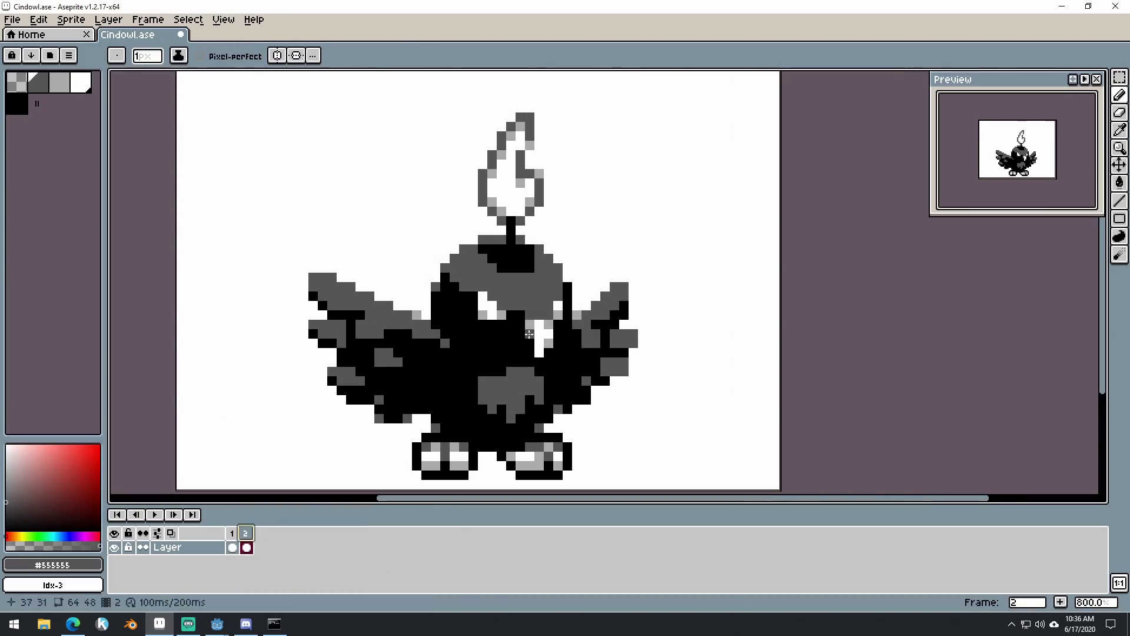
- On frame 2, select the flame, head and face areas together and move them one pixel right and down
key(m)
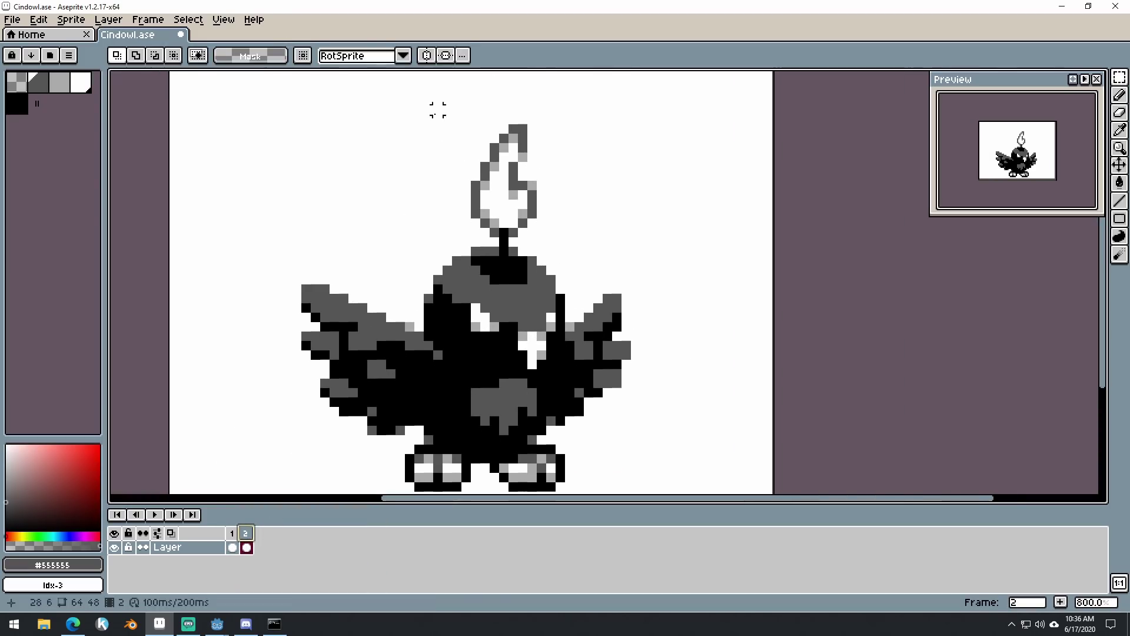
drag(428, 109, 565, 323)
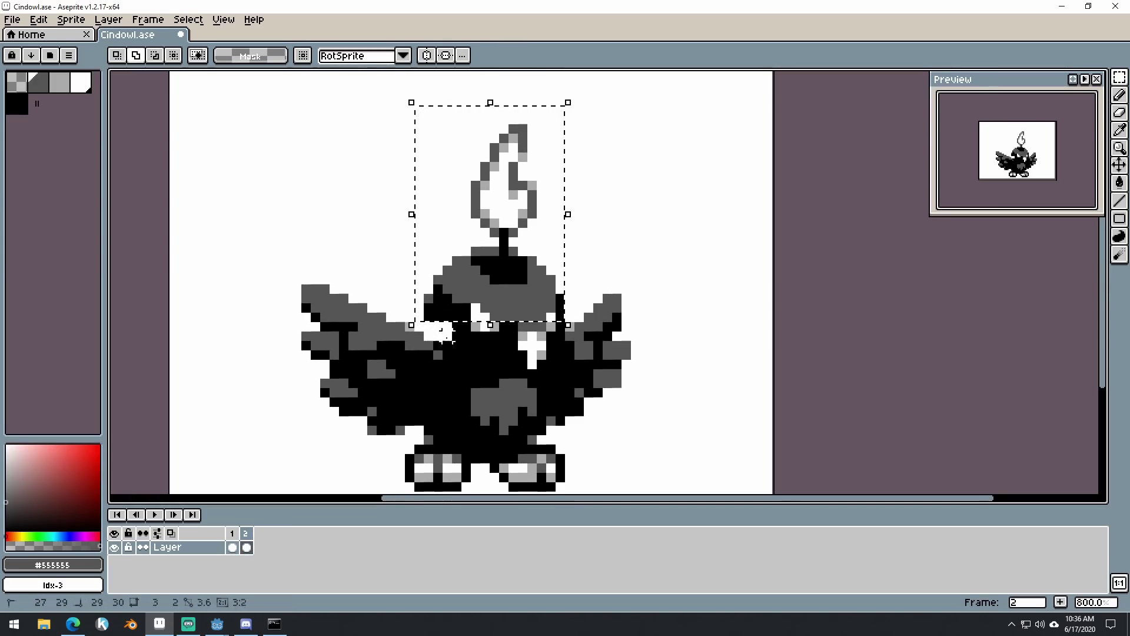
drag(454, 333, 566, 343)
drag(437, 344, 551, 373)
drag(512, 312, 522, 320)
- Select and nudge the feet on frame 2 so that the right foot sits one pixel further right
drag(401, 449, 560, 485)
key(ctrl+d)
key(Right)
click(702, 466)
click(230, 533)
click(245, 533)
drag(372, 447, 458, 496)
key(Right)
- Clear the selection and flip between both frames to check the shifted head and feet
drag(232, 532, 258, 532)
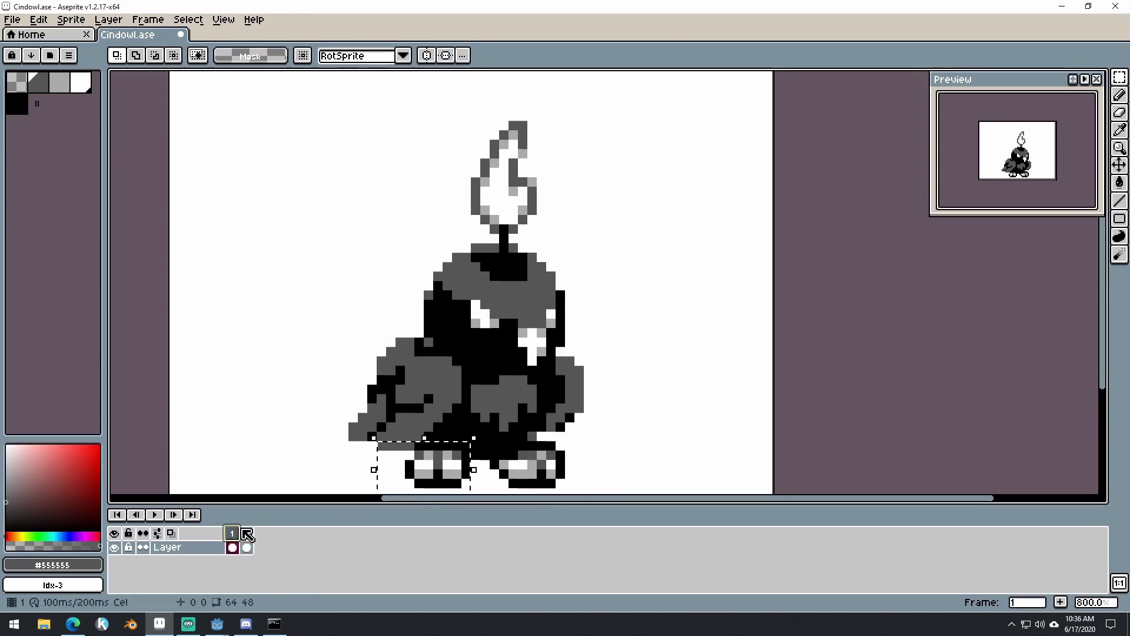
click(232, 532)
key(ctrl+d)
scroll(343, 490, down, 1)
drag(342, 490, 459, 442)
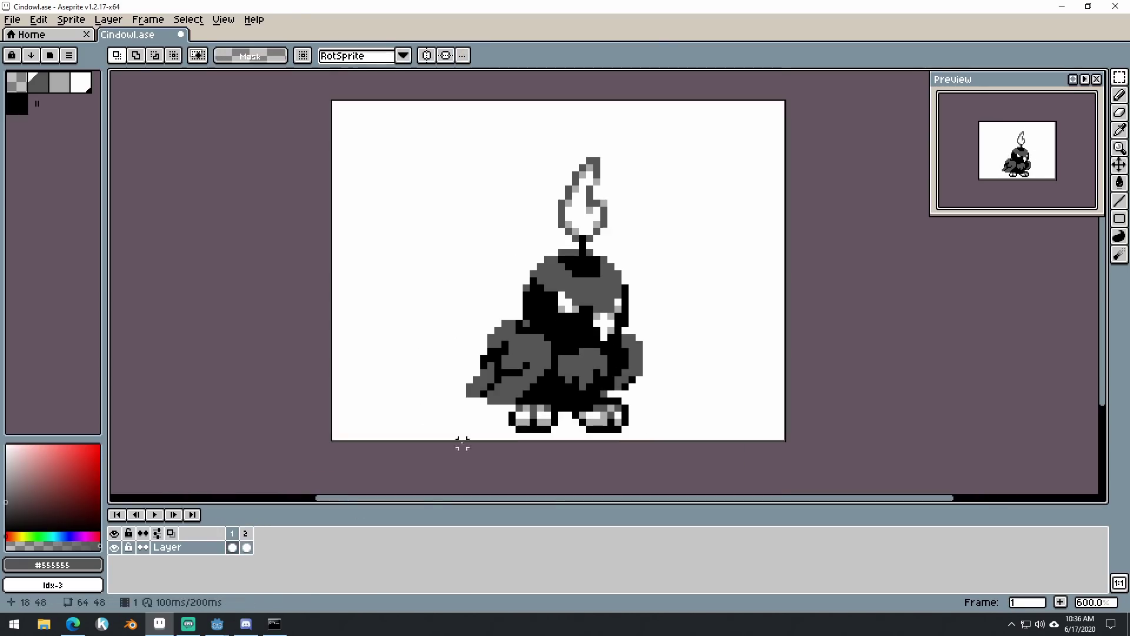
click(253, 541)
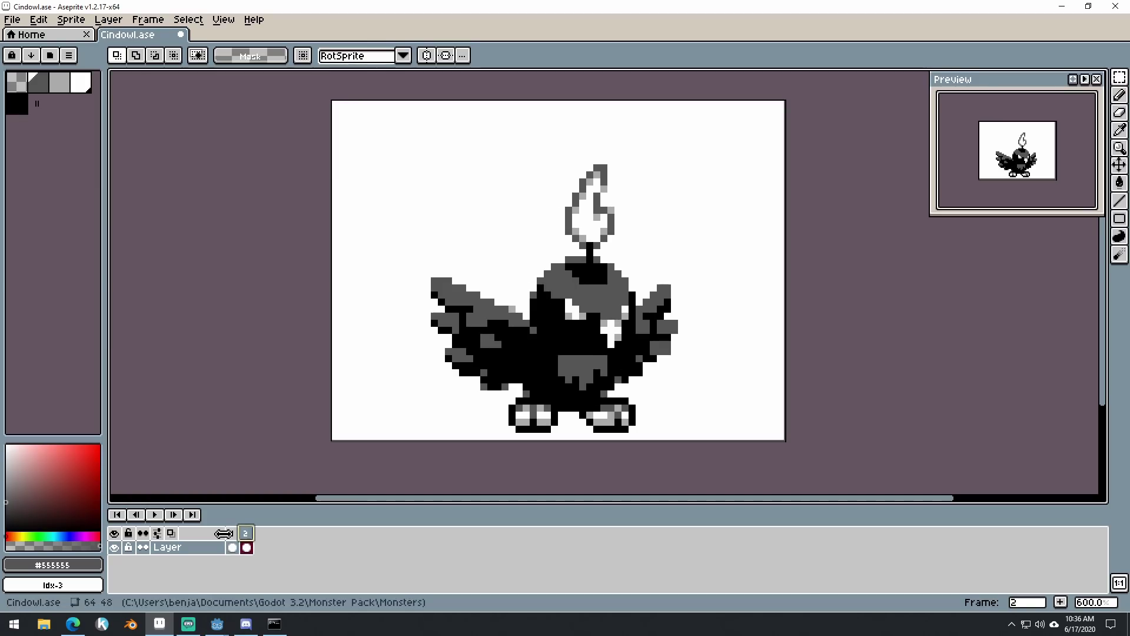
click(235, 534)
click(245, 533)
click(233, 533)
click(246, 533)
- Try adjusting the left and right foot separately on frame 2, comparing them with frame 1
scroll(607, 410, up, 2)
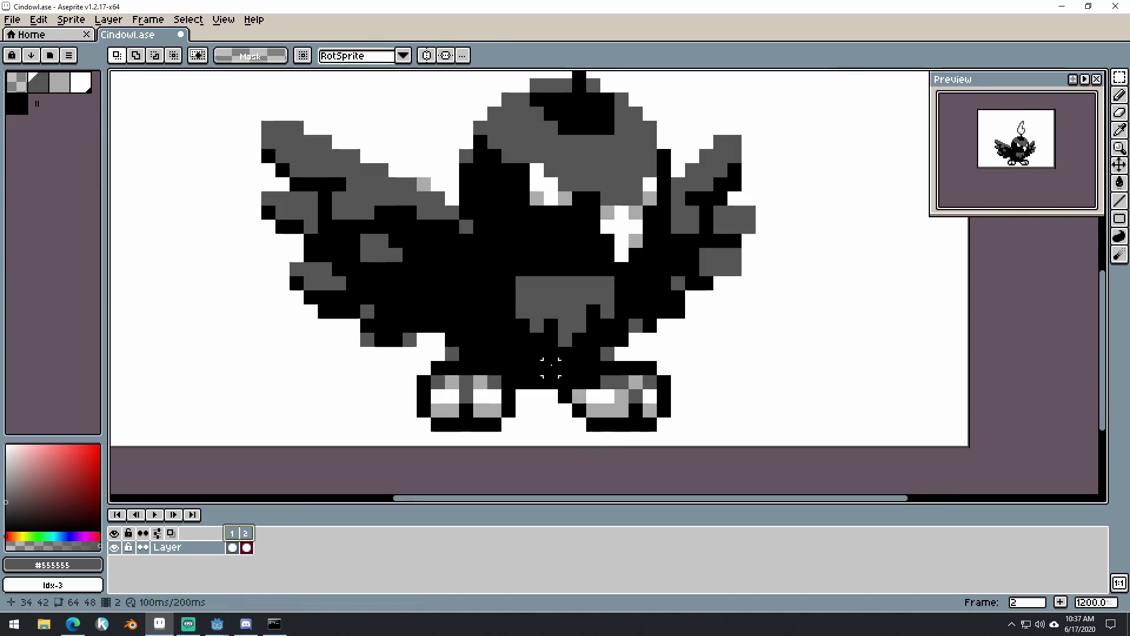
drag(389, 360, 502, 419)
click(568, 409)
scroll(567, 410, down, 1)
drag(638, 364, 638, 401)
mouse_move(234, 536)
mouse_down()
mouse_move(252, 534)
mouse_move(233, 532)
mouse_up()
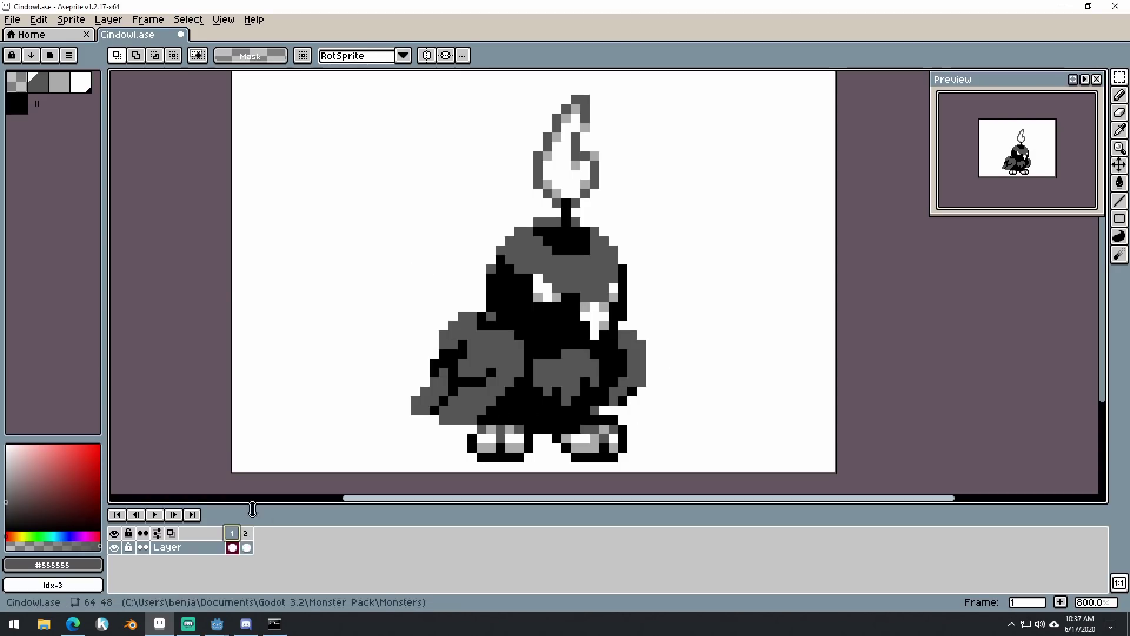
click(247, 533)
drag(448, 419, 504, 451)
click(500, 455)
drag(557, 419, 613, 446)
click(233, 533)
click(246, 535)
- Move the grey chest patch on frame 2 one pixel to the right and compare it with frame 1
drag(509, 363, 601, 401)
drag(571, 381, 580, 381)
click(245, 535)
click(237, 533)
- Touch up the edge pixels above the right foot on frame 1, comparing with frame 2, and save the file
key(b)
scroll(561, 330, up, 1)
key(Right)
key(Left)
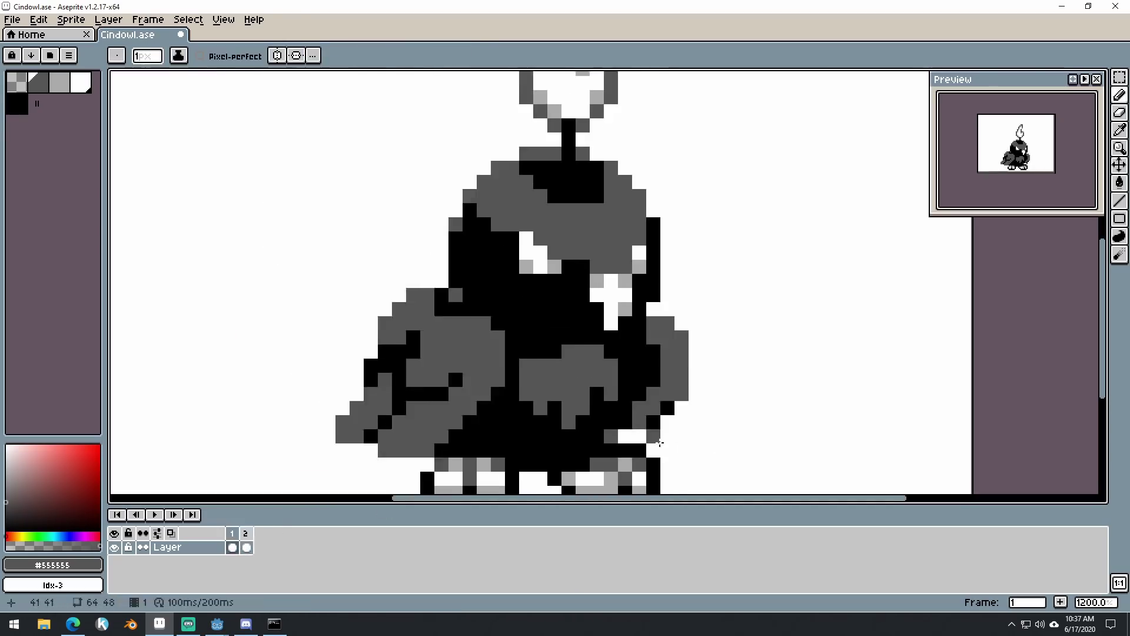
key(Right)
key(Left)
alt+click(582, 427)
key(Right)
scroll(614, 447, down, 2)
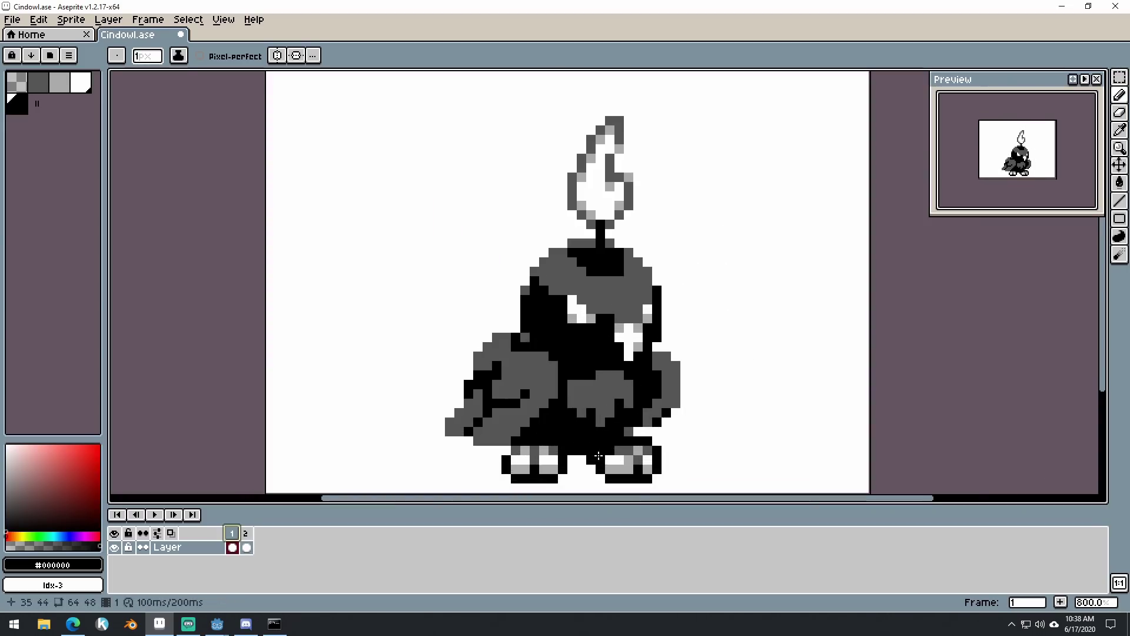
key(ctrl+s)
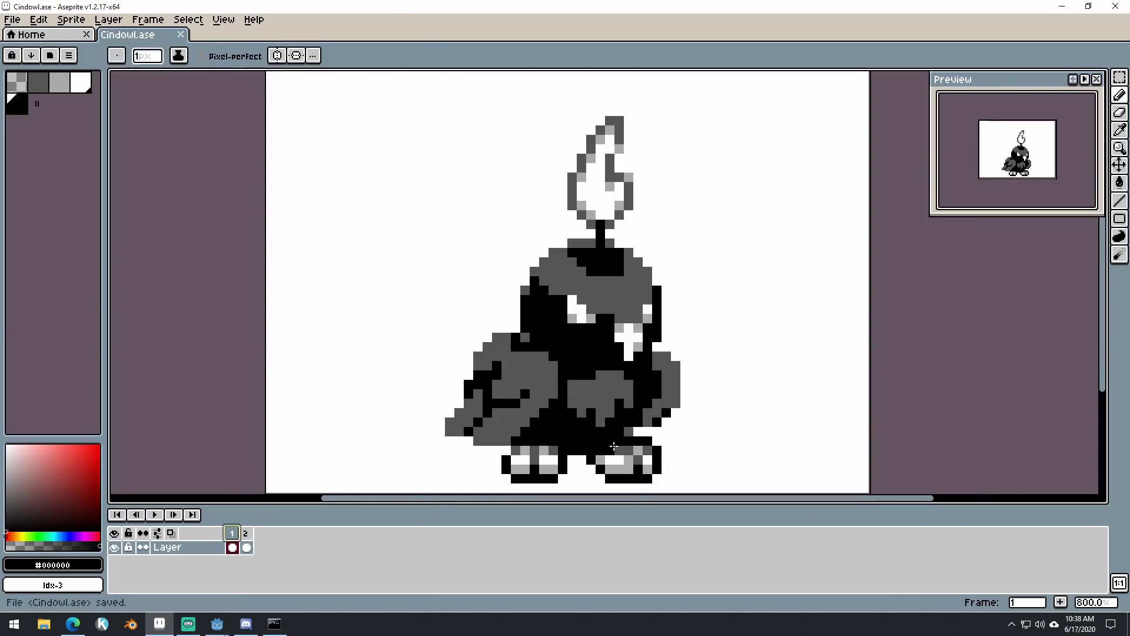
- Add a new frame copied from frame 1 and lower its head and flame by one pixel
click(249, 544)
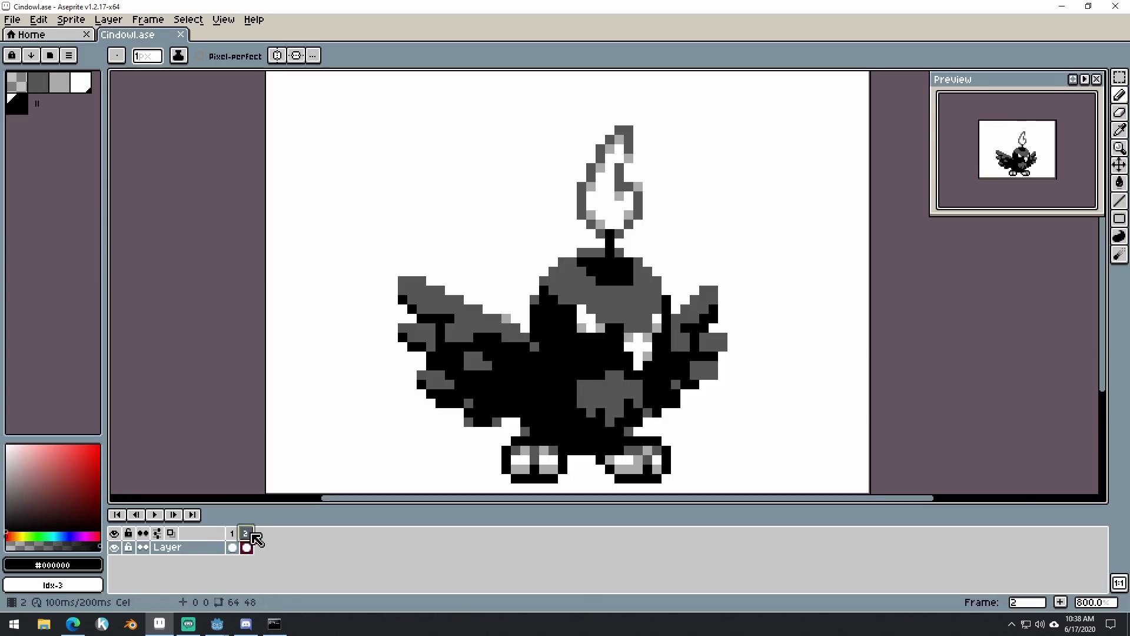
click(233, 533)
click(244, 533)
click(237, 533)
key(alt+n)
drag(675, 365, 636, 385)
key(m)
drag(484, 118, 599, 376)
mouse_move(584, 311)
mouse_down()
mouse_move(583, 321)
mouse_move(576, 311)
mouse_up()
key(ctrl+z)
drag(232, 533, 246, 533)
click(711, 423)
drag(711, 423, 692, 383)
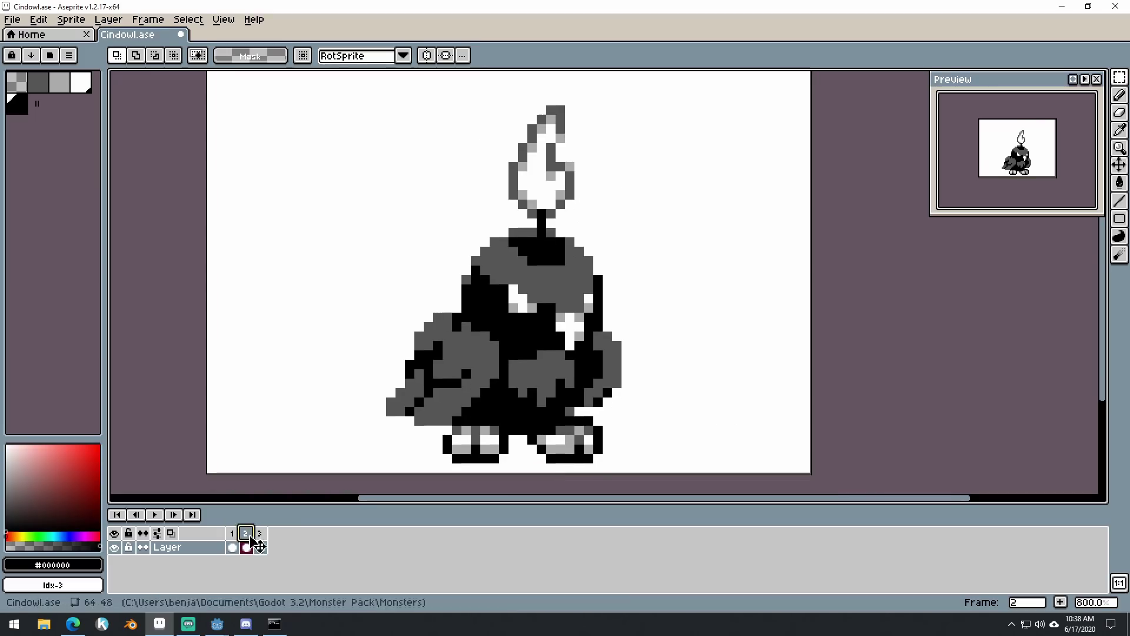
- Duplicate the lowered-head frame, select the folded left wing piece by piece and move it one pixel down
drag(260, 543, 259, 541)
drag(353, 308, 504, 421)
drag(479, 399, 469, 409)
key(ctrl+z)
drag(354, 308, 372, 402)
drag(362, 411, 466, 411)
drag(457, 421, 419, 421)
drag(438, 376, 437, 386)
key(ctrl+d)
- Select the folded right wing and lower it by one pixel
drag(588, 337, 663, 328)
key(ctrl+z)
drag(628, 373, 628, 383)
key(ctrl+d)
- Scrub through the frames from the start to check the head and wing motion
drag(232, 534, 262, 534)
key(p)
click(618, 340)
click(233, 544)
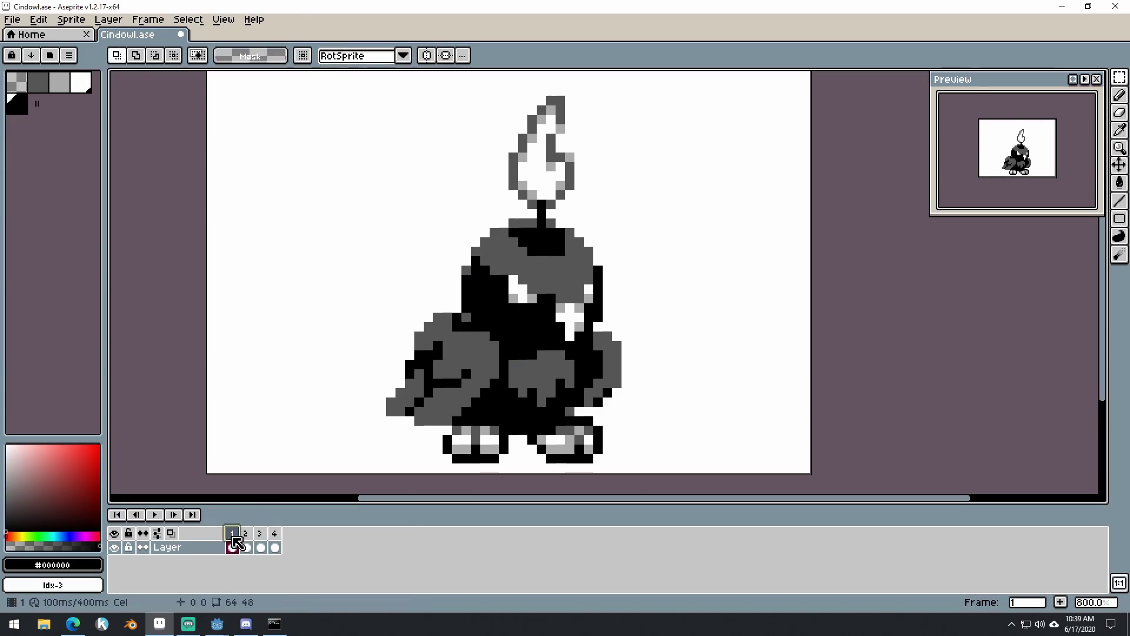
- Compare frames 1, 2 and 3 to review the bird's head and wing motion
drag(235, 542, 247, 541)
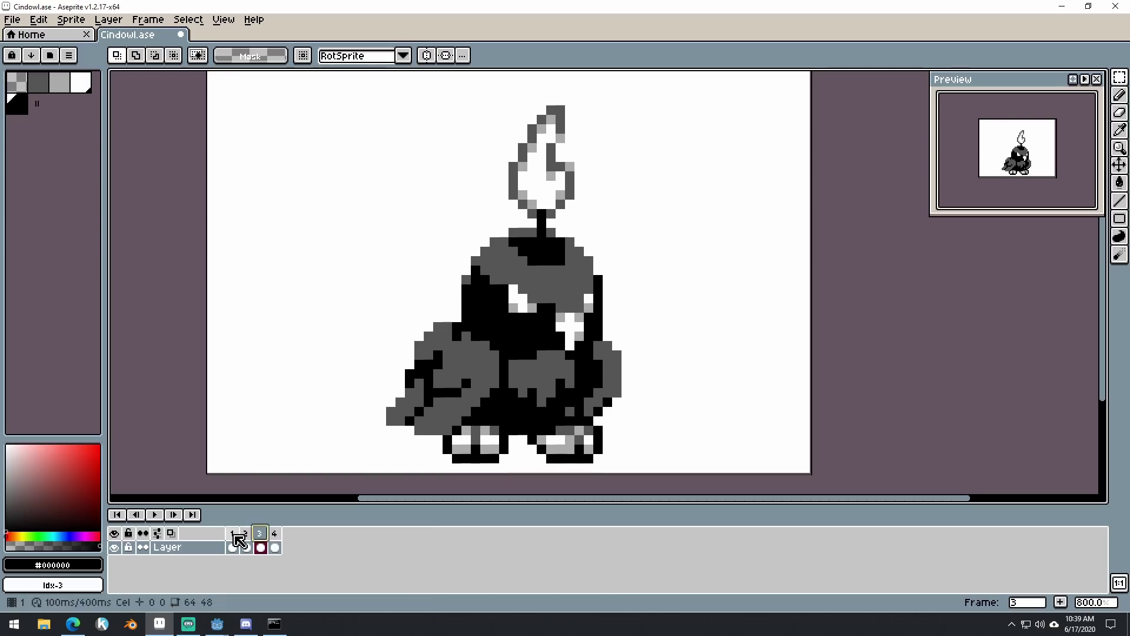
click(237, 541)
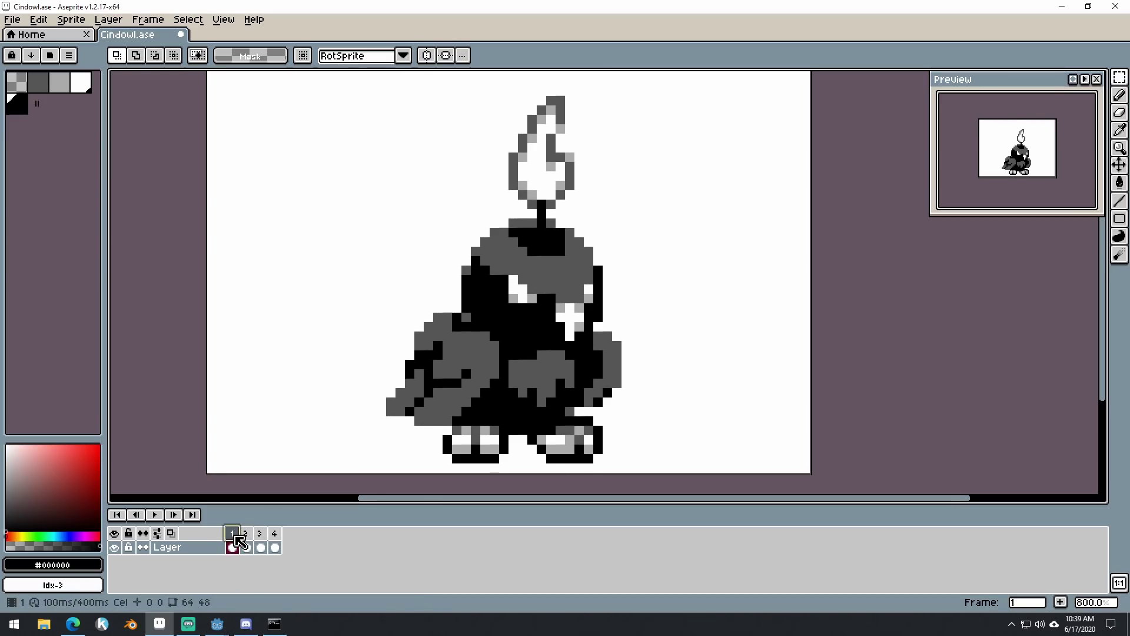
drag(236, 536, 259, 536)
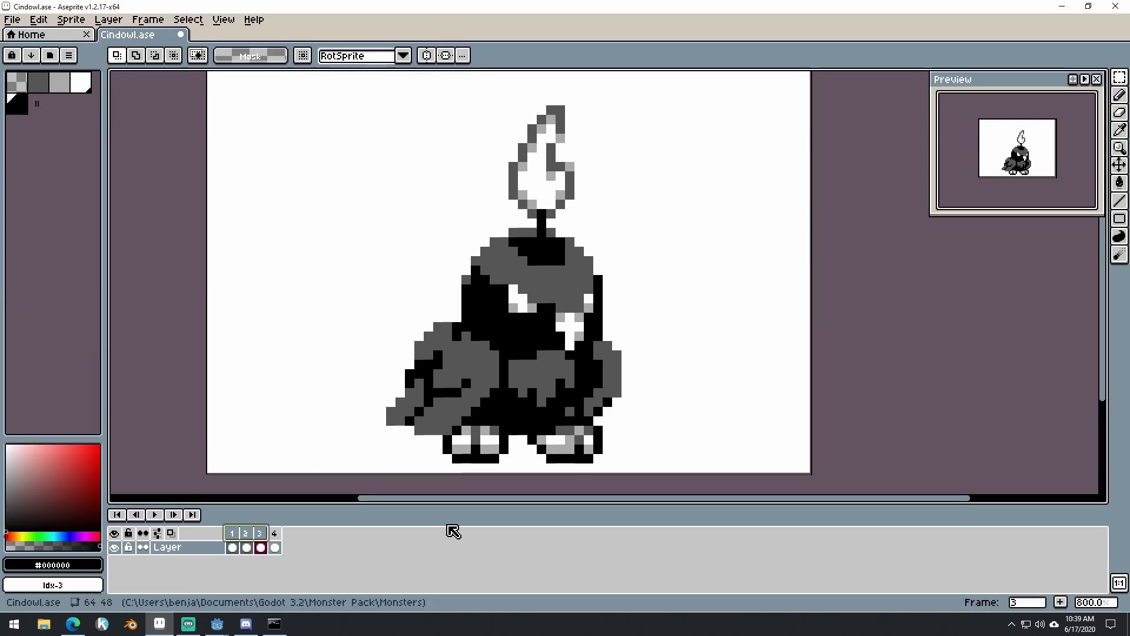
click(232, 534)
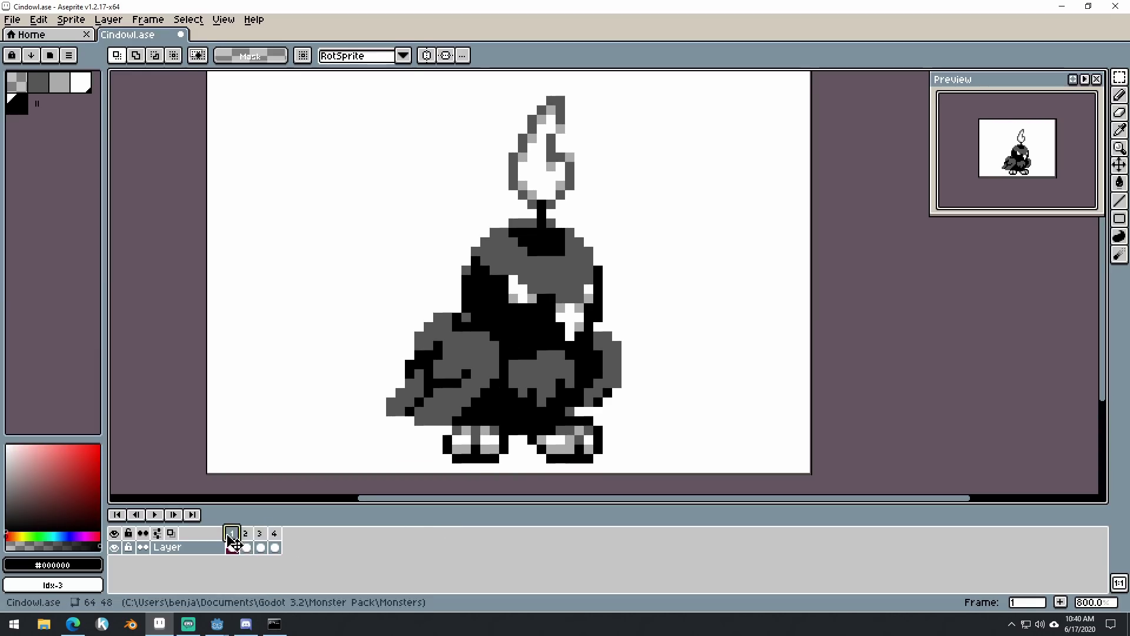
click(245, 535)
click(259, 535)
- Tag frames 1 to 3 as Idle and play the tagged animation from frame 1
drag(233, 535, 261, 540)
right_click(232, 535)
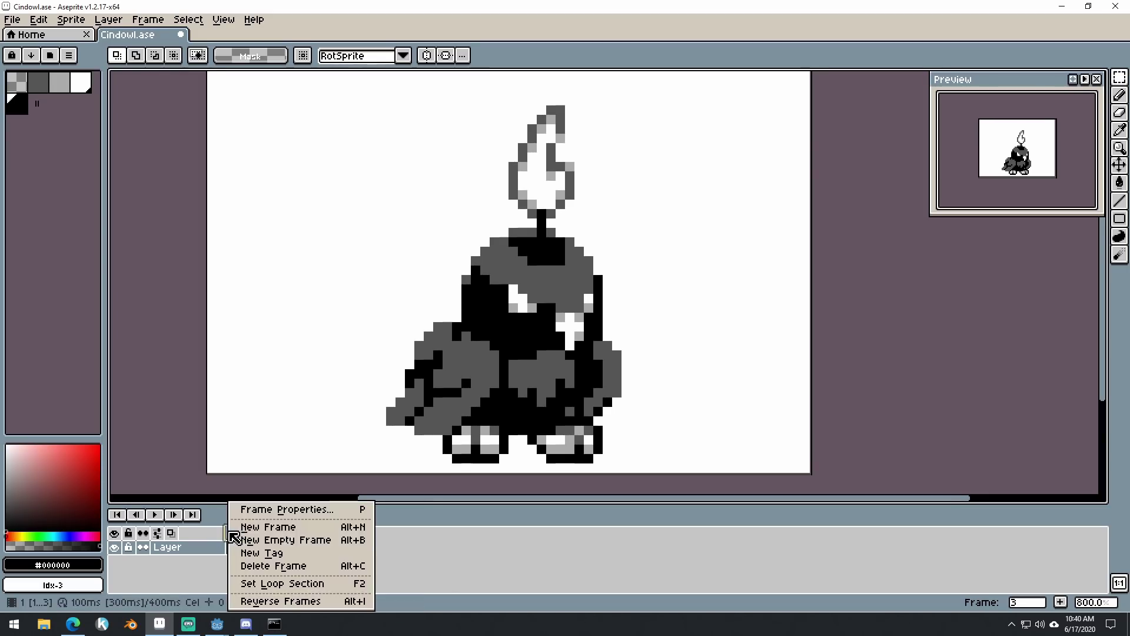
click(303, 554)
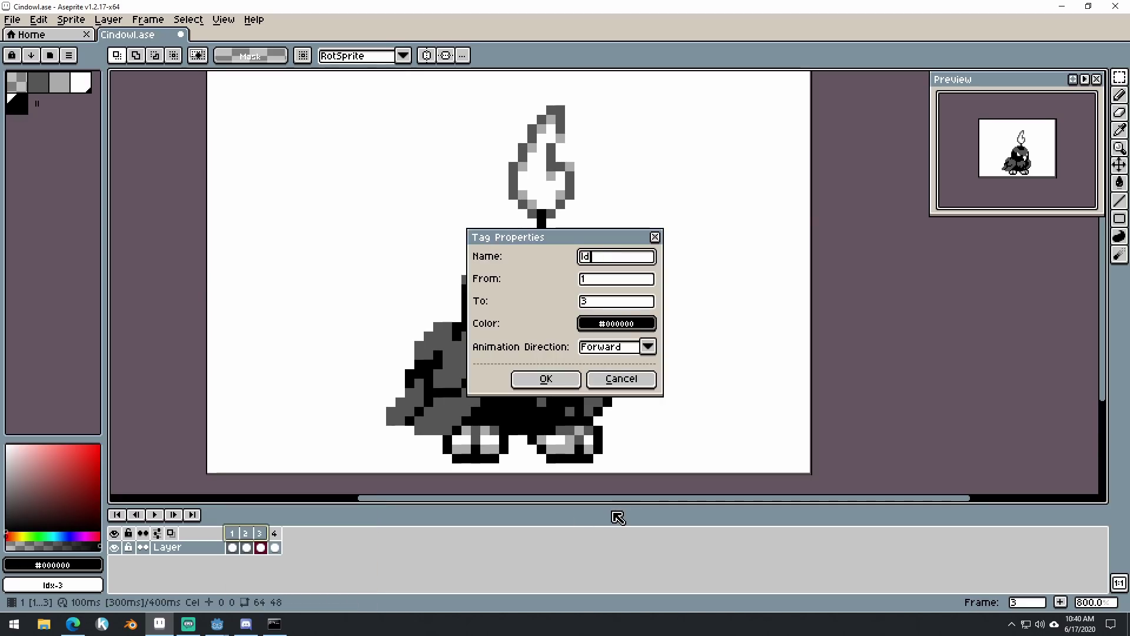
key(Return)
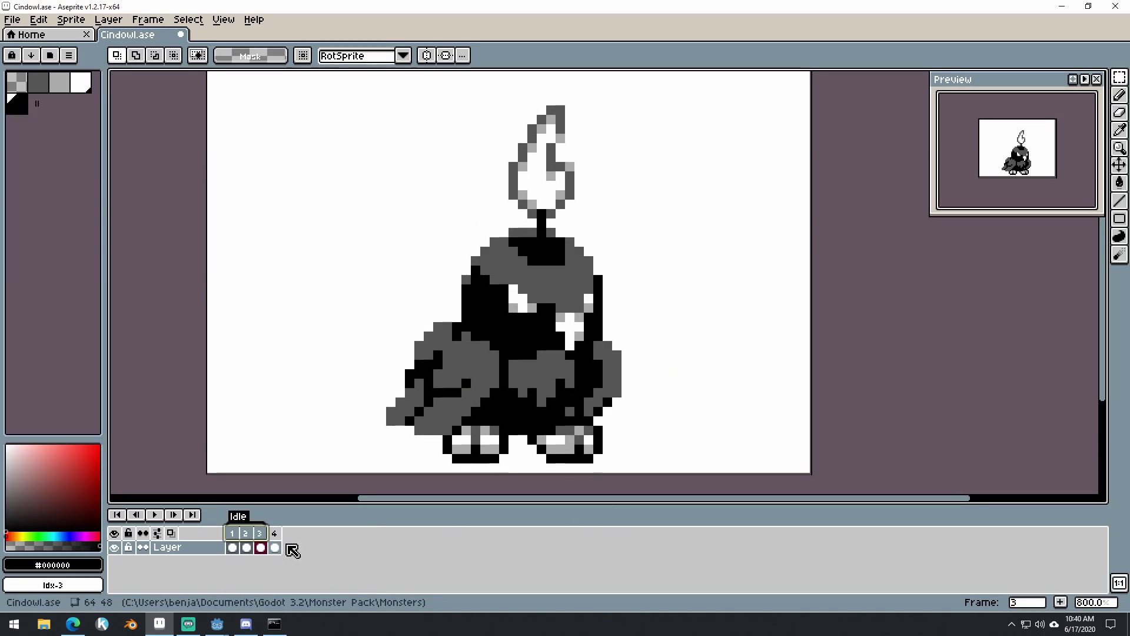
click(242, 533)
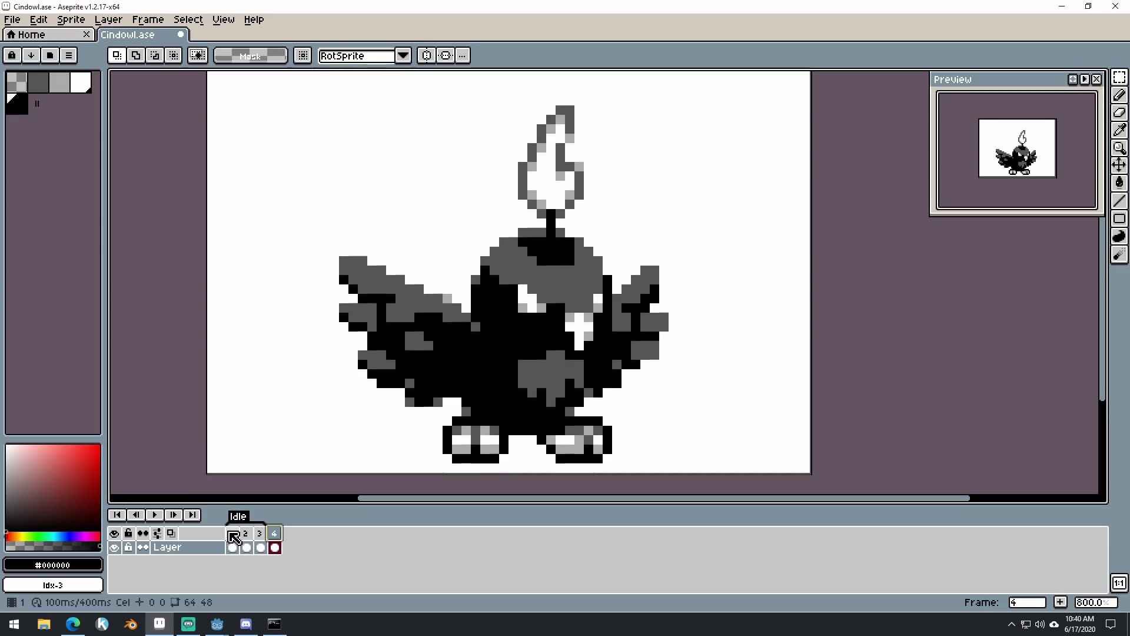
click(234, 534)
click(158, 516)
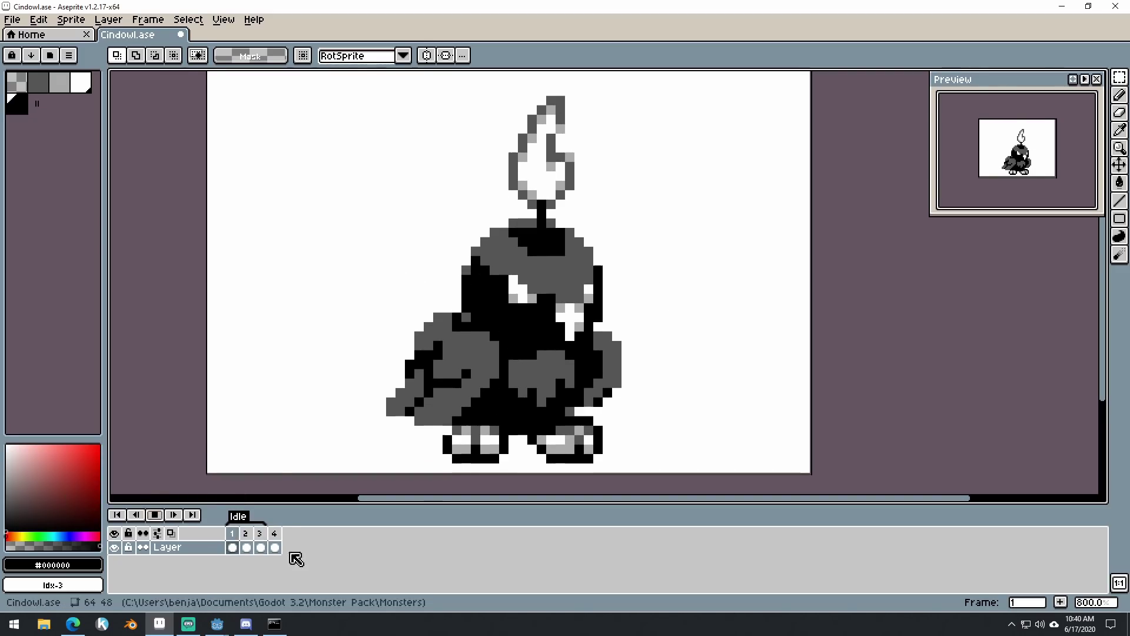
- Set the duration of frames 1 to 3 to 300 milliseconds and play the Idle animation
drag(232, 533, 266, 539)
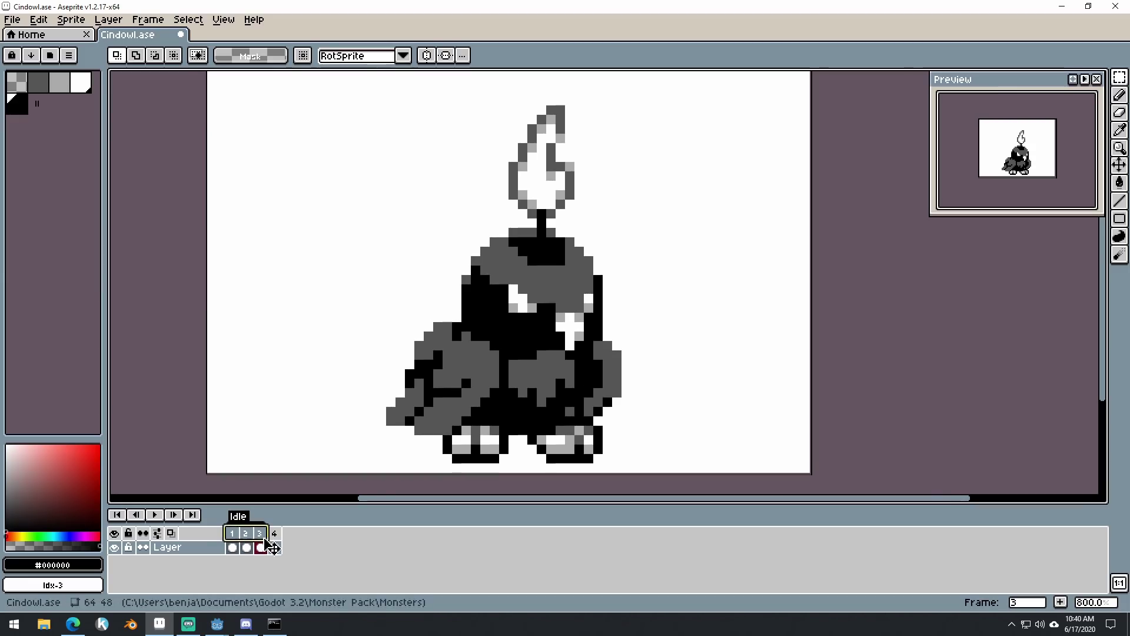
key(e)
click(597, 336)
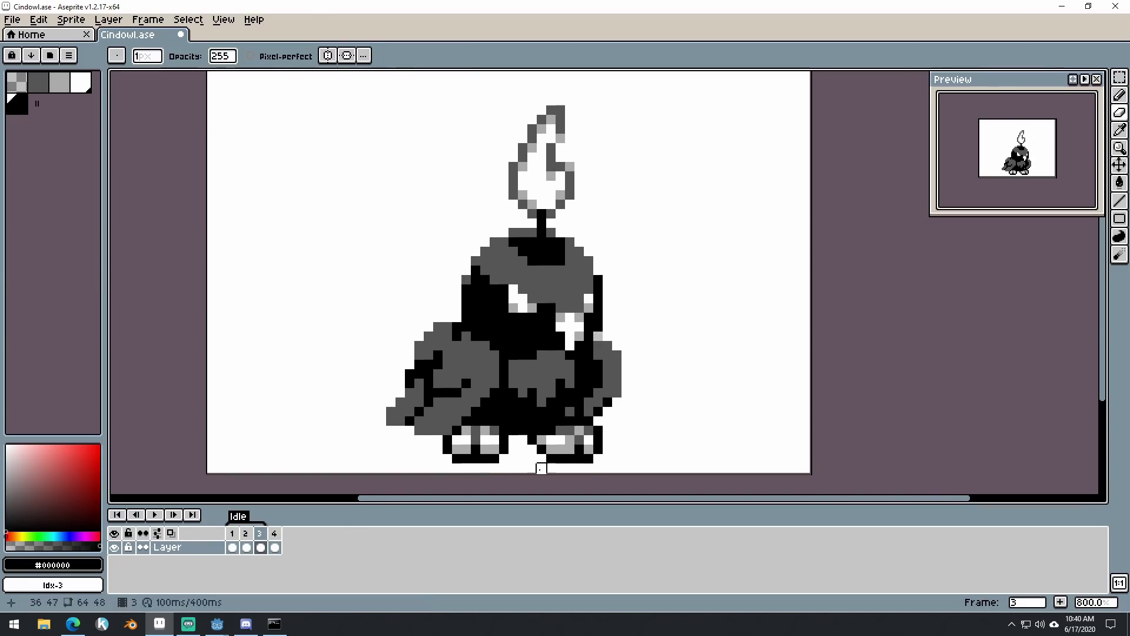
key(b)
alt+click(532, 468)
drag(234, 539, 264, 542)
right_click(237, 540)
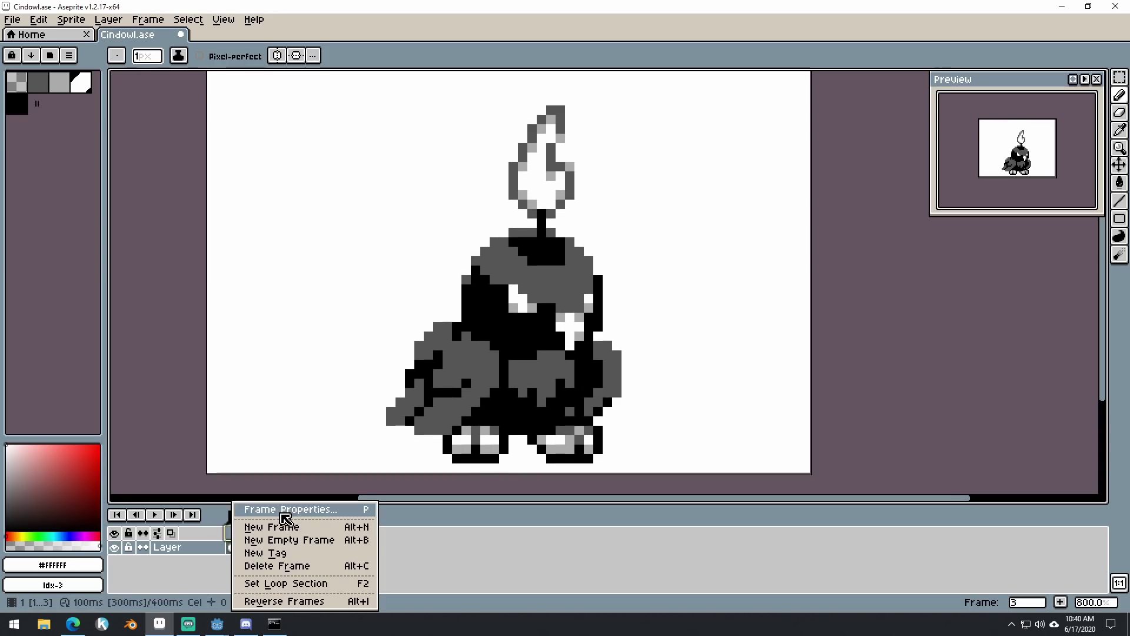
click(282, 511)
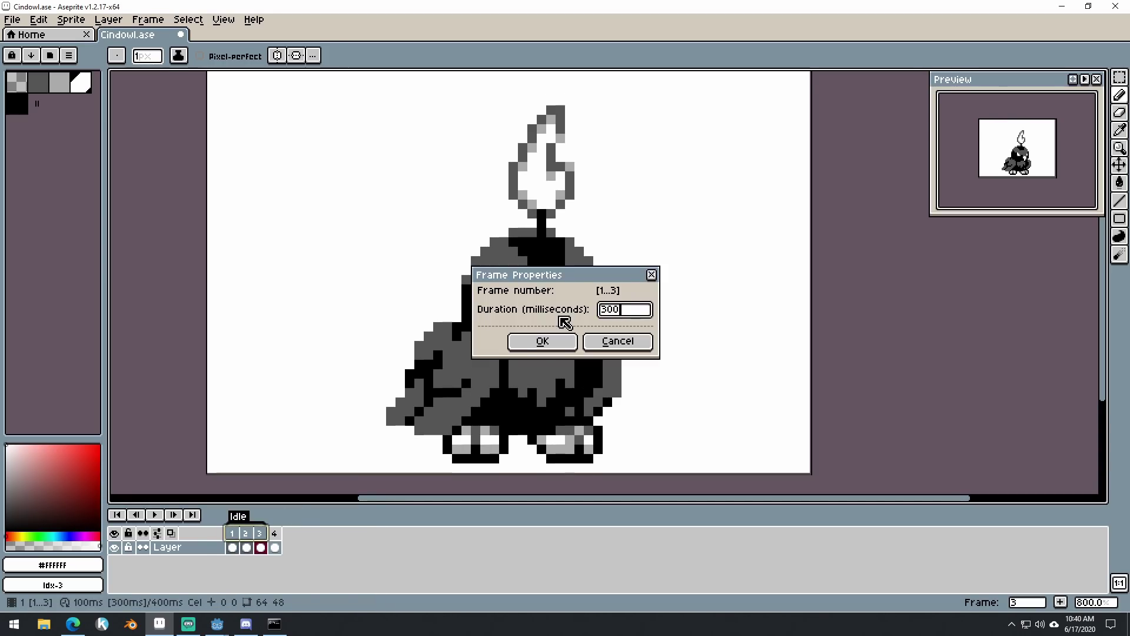
key(Return)
key(Return)
- In frames 2 and 3, retouch the pixels where the left wing meets the head with black and dark grey #555555
scroll(529, 325, down, 3)
scroll(541, 352, up, 4)
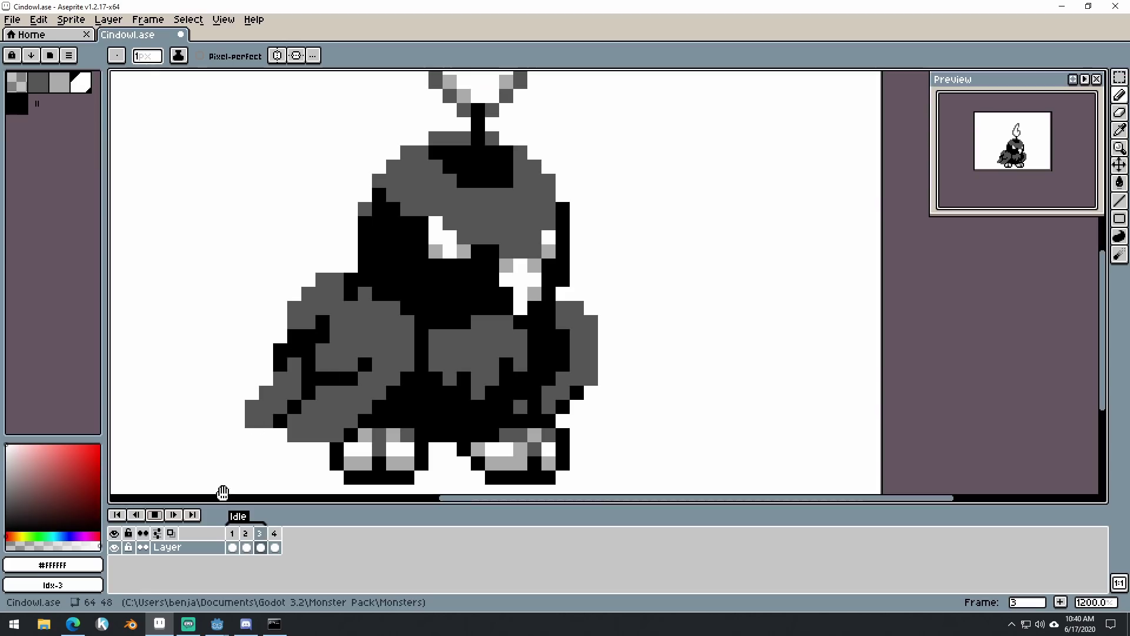
click(246, 534)
alt+click(406, 277)
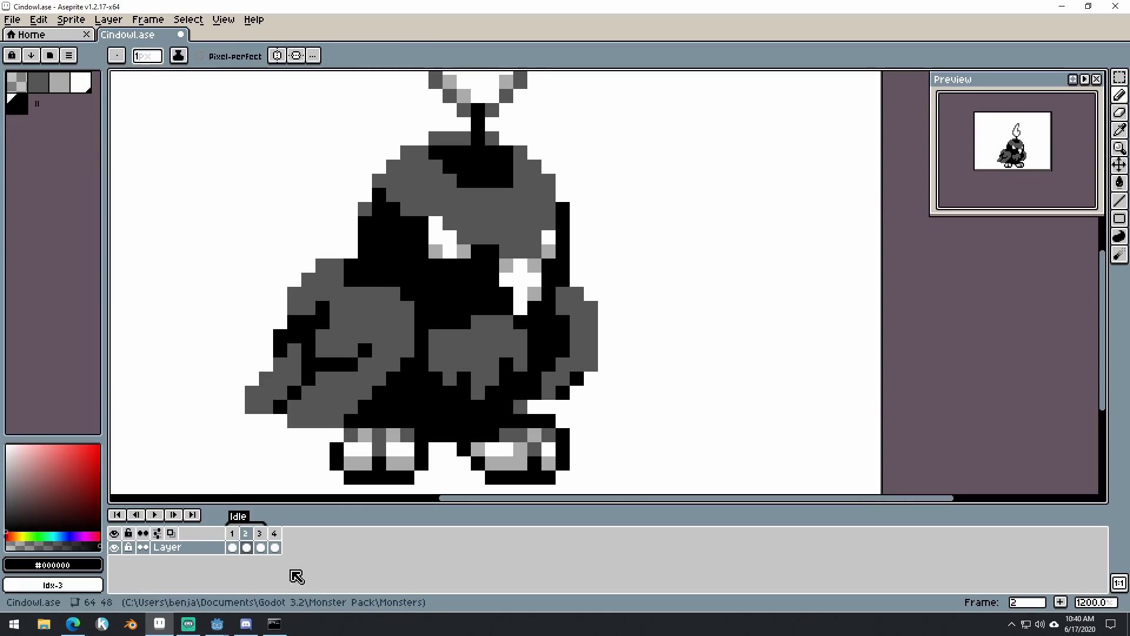
click(259, 533)
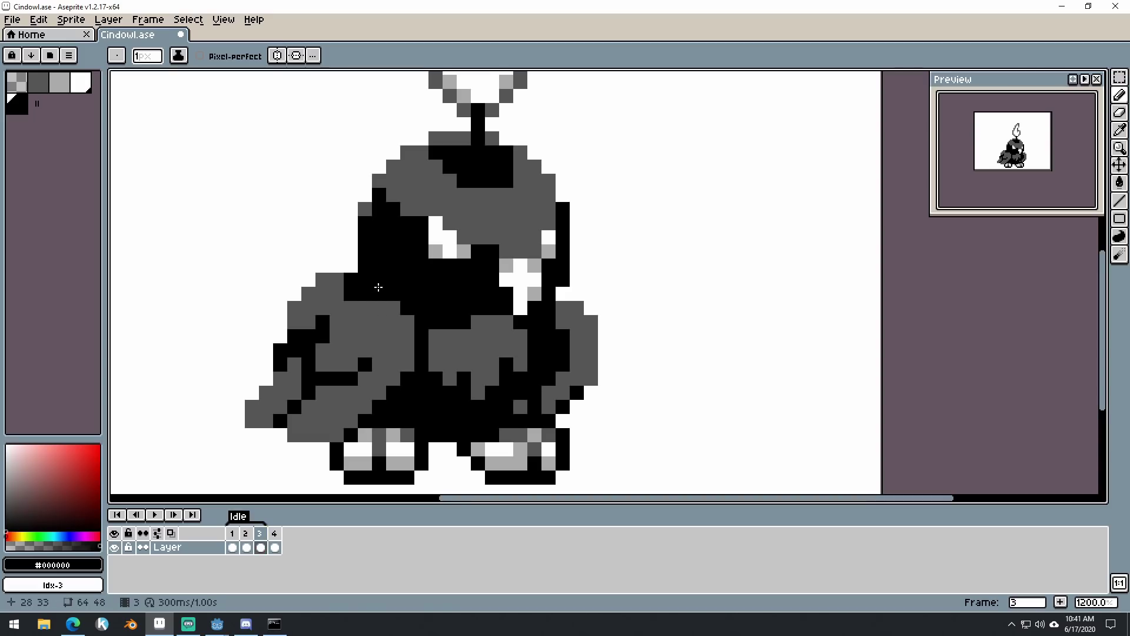
alt+click(337, 282)
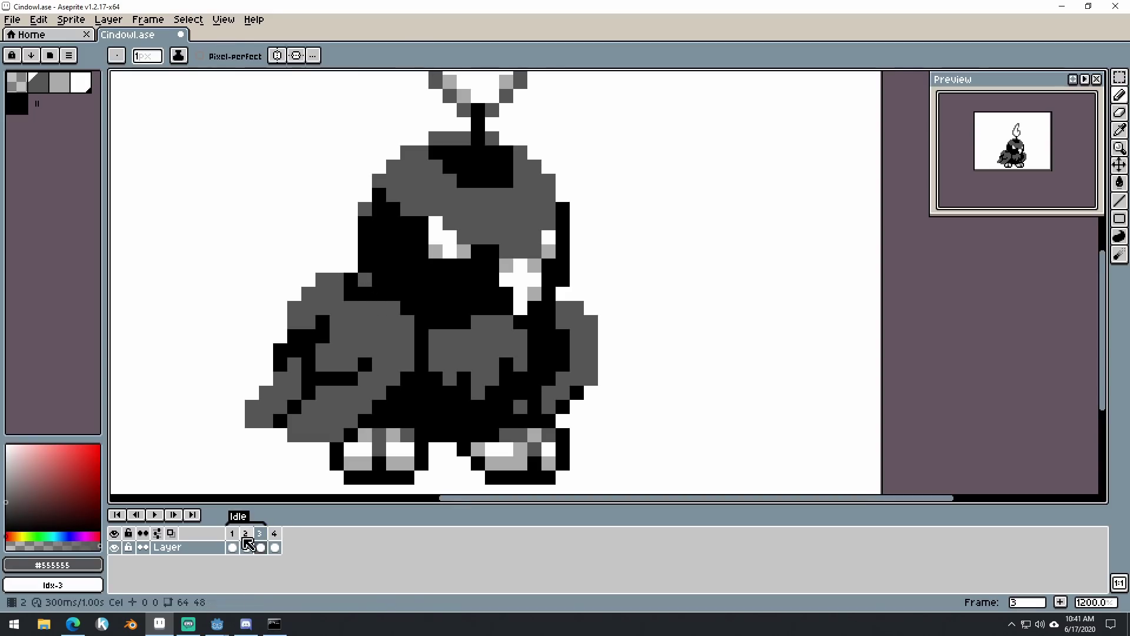
click(233, 533)
drag(240, 534, 266, 534)
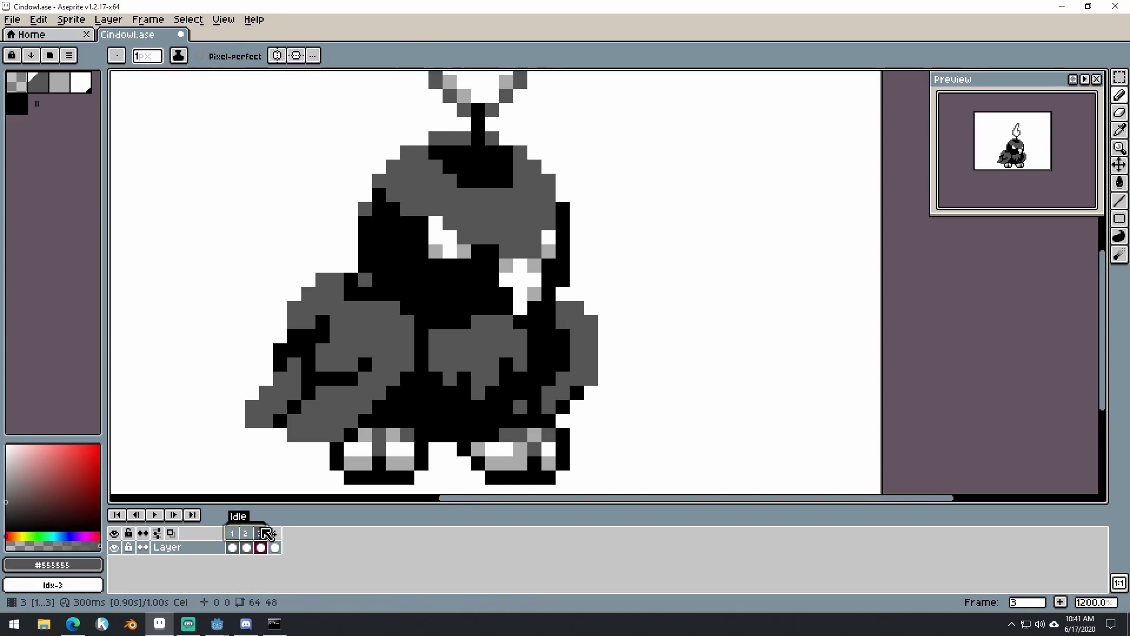
click(246, 533)
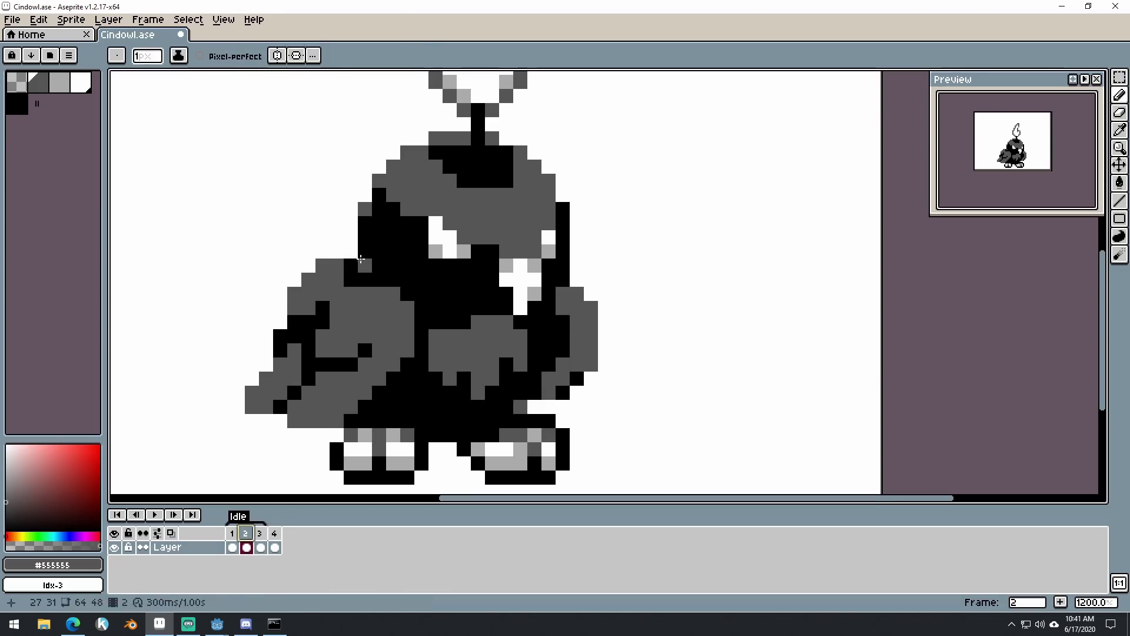
- Play the animation and add a dark grey #555555 pixel at the lower end of the head's right edge in frames 1 to 3
click(155, 515)
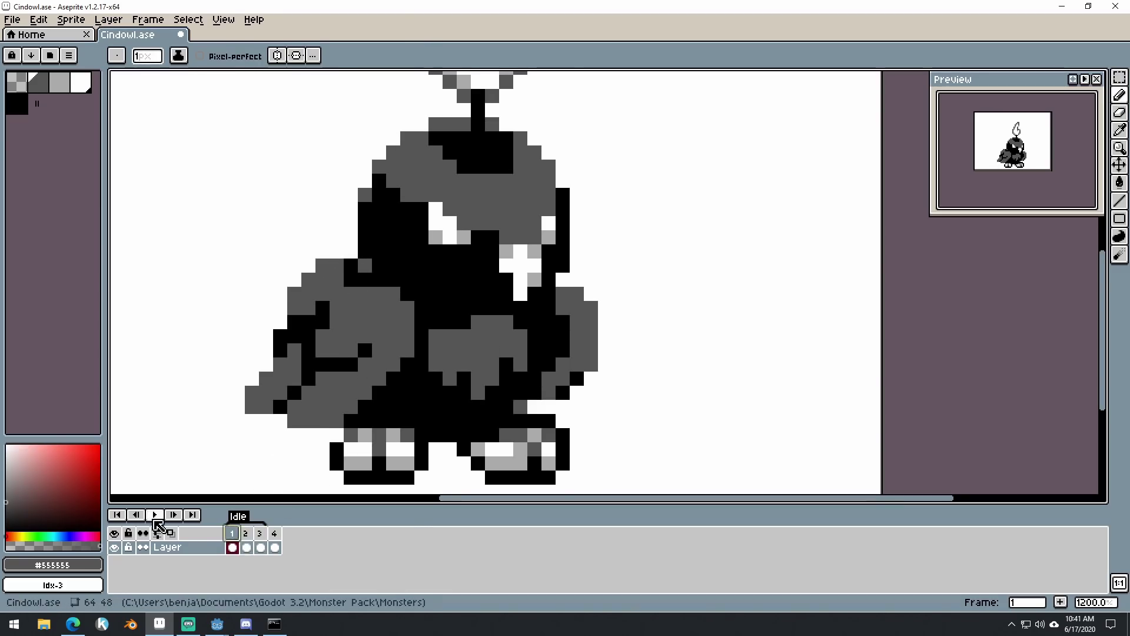
scroll(677, 360, down, 4)
scroll(680, 361, up, 4)
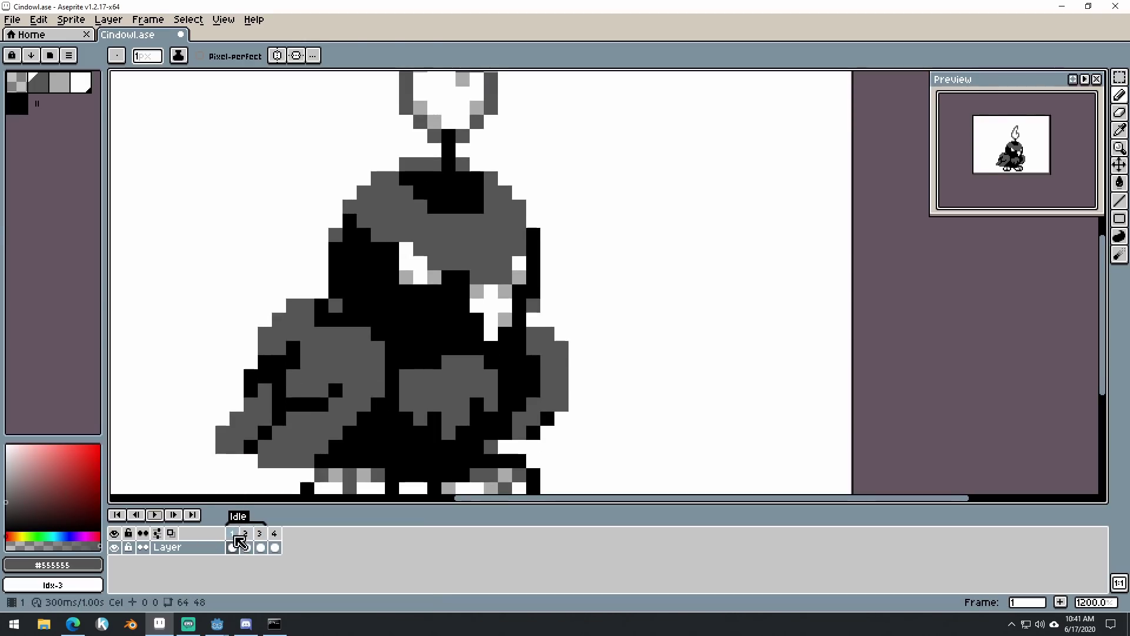
click(233, 534)
click(246, 539)
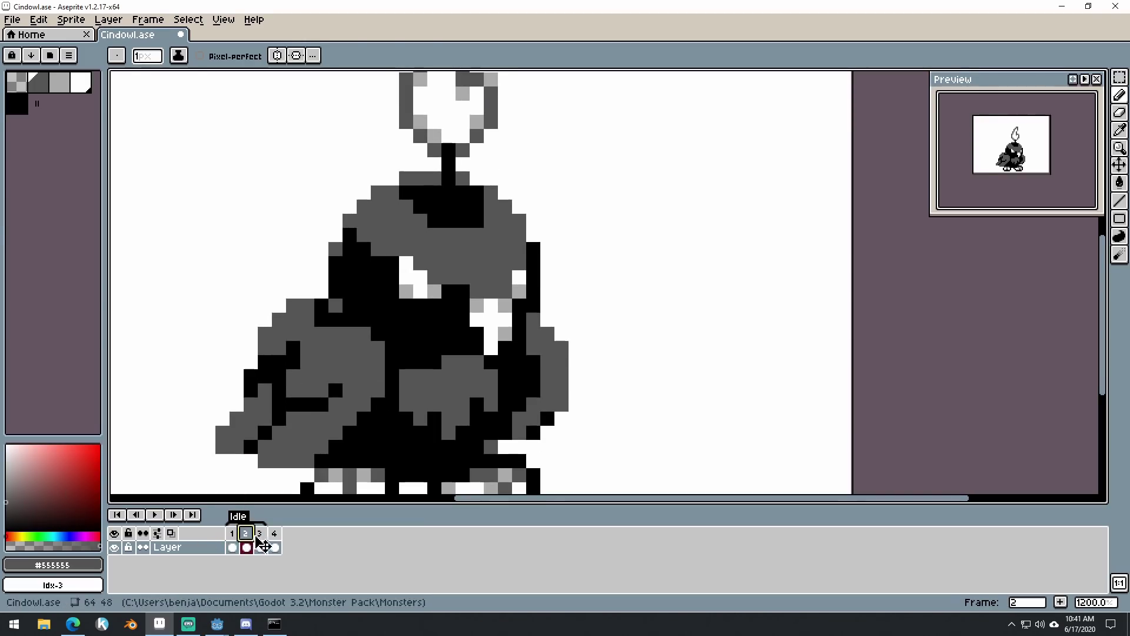
click(261, 539)
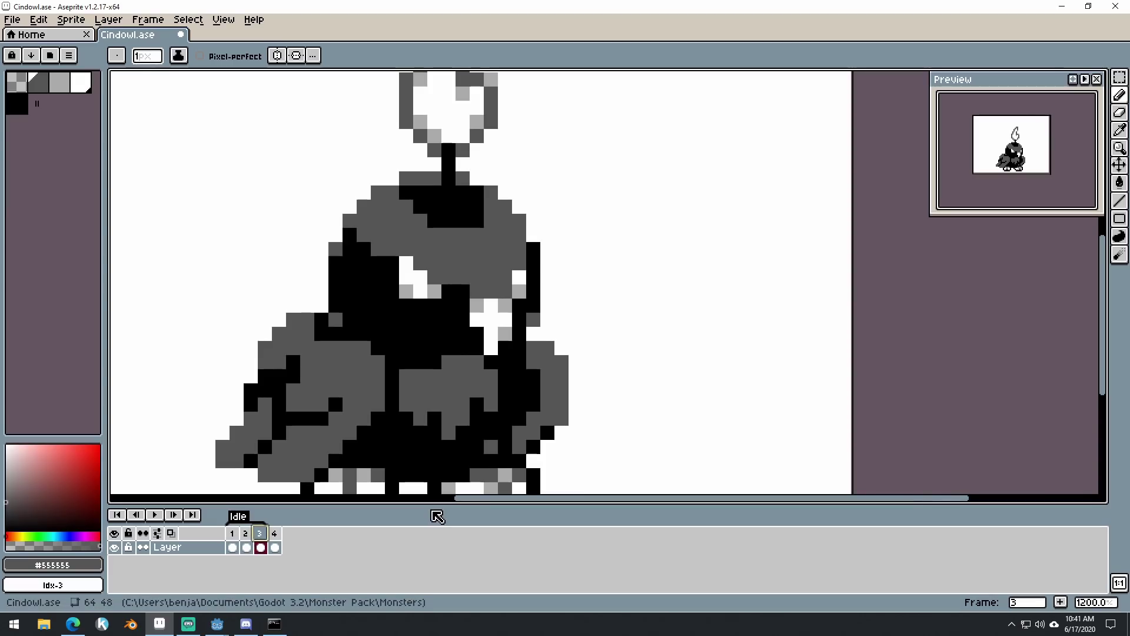
scroll(644, 390, down, 3)
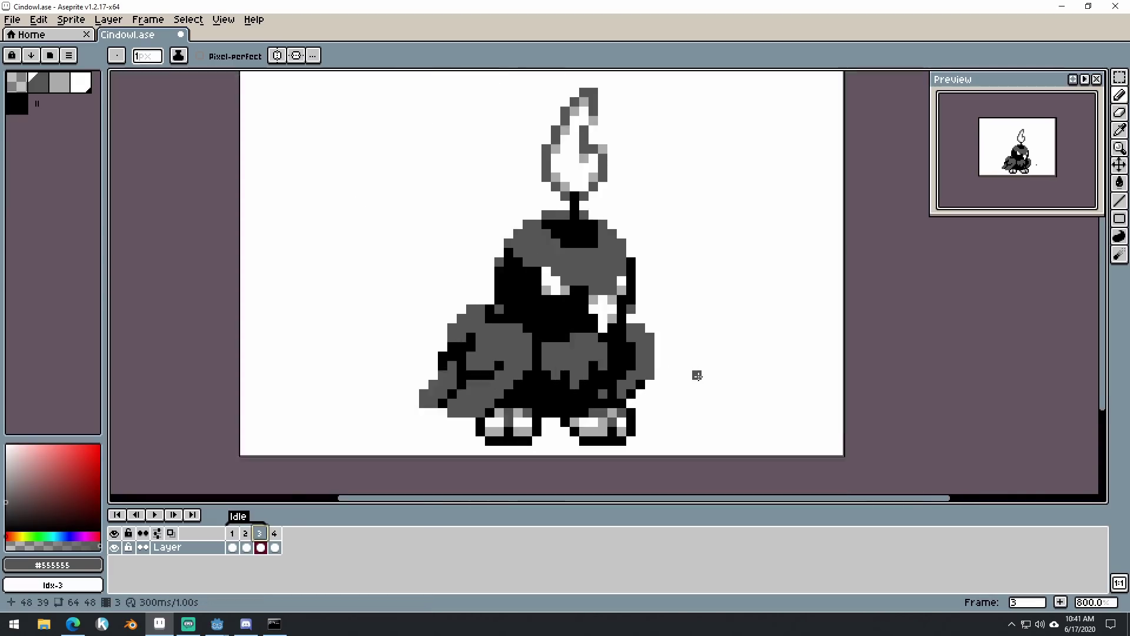
scroll(708, 383, up, 1)
- Insert a copy of frame 1 after frame 3 and extend the Idle tag to frame 4
click(233, 533)
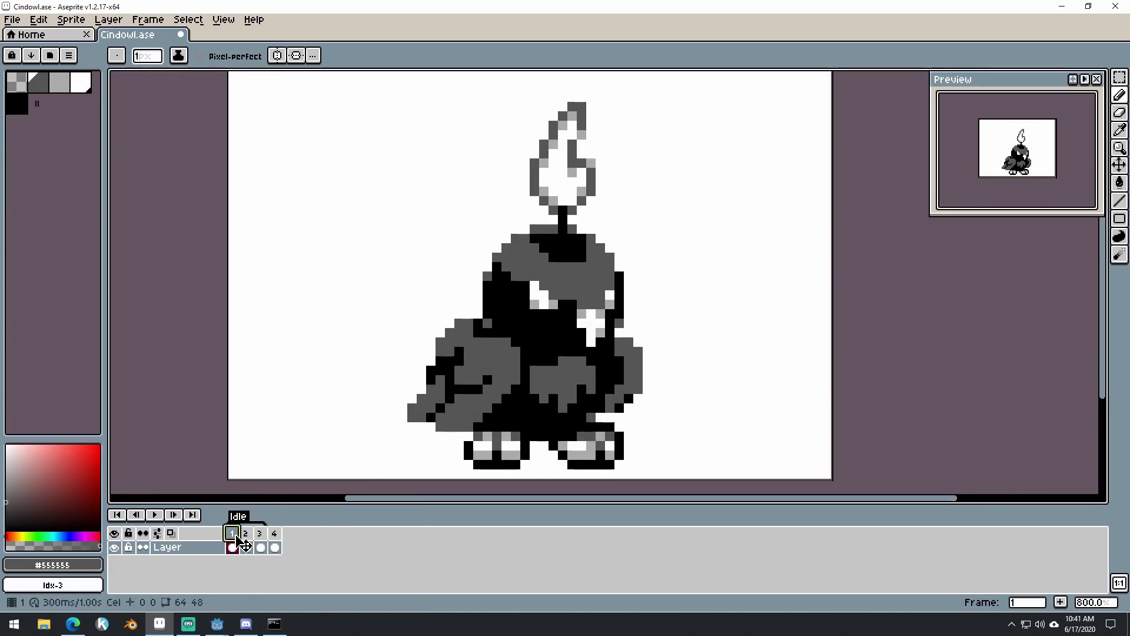
drag(236, 538, 274, 537)
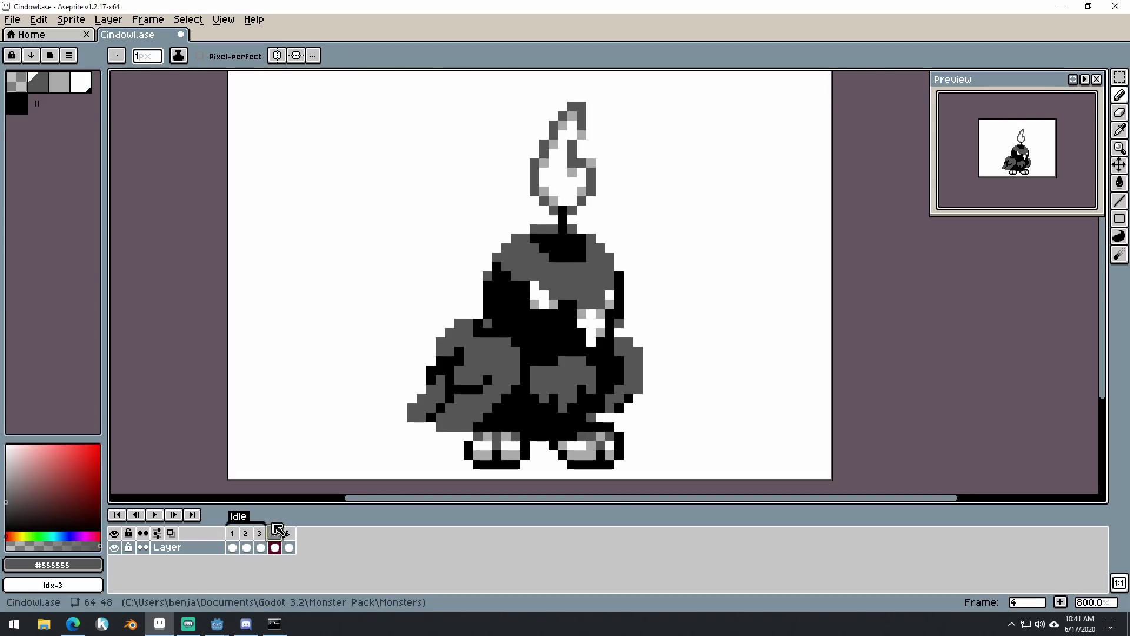
double_click(239, 516)
click(595, 301)
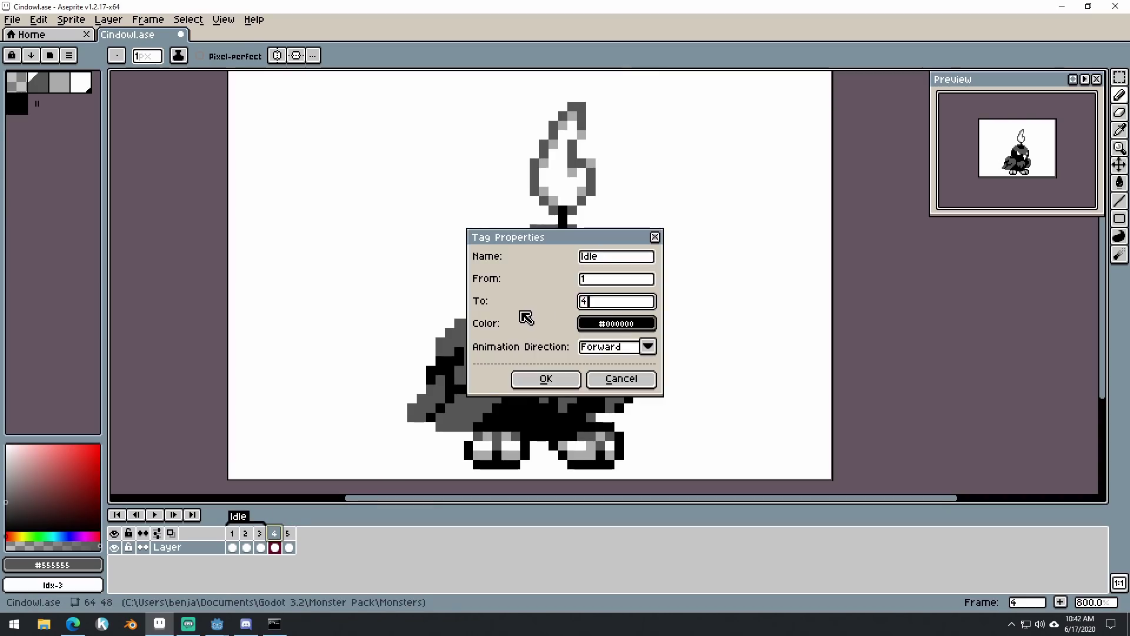
key(Return)
- Copy both lowered folded wings from frame 3, paste them in place in frame 4 and clear the selection
click(260, 545)
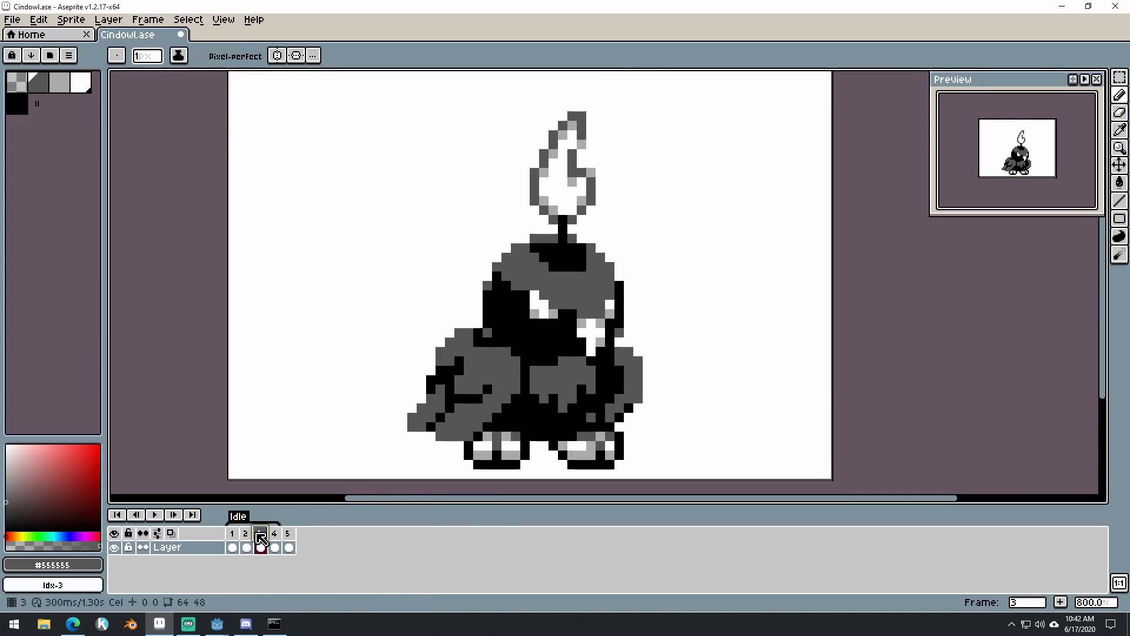
click(233, 547)
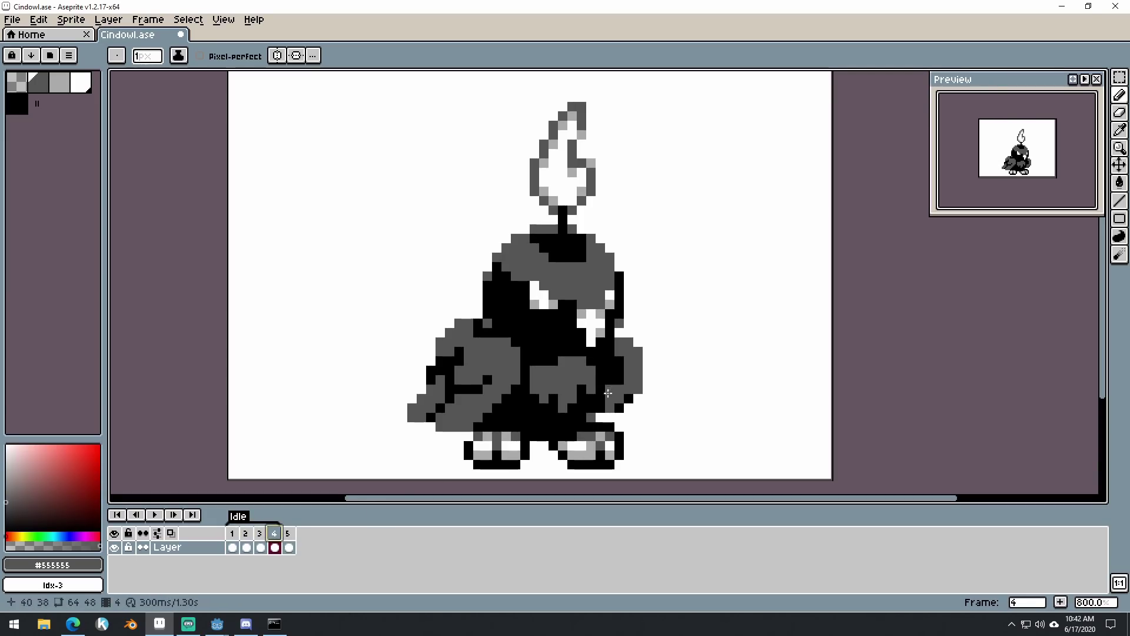
click(246, 546)
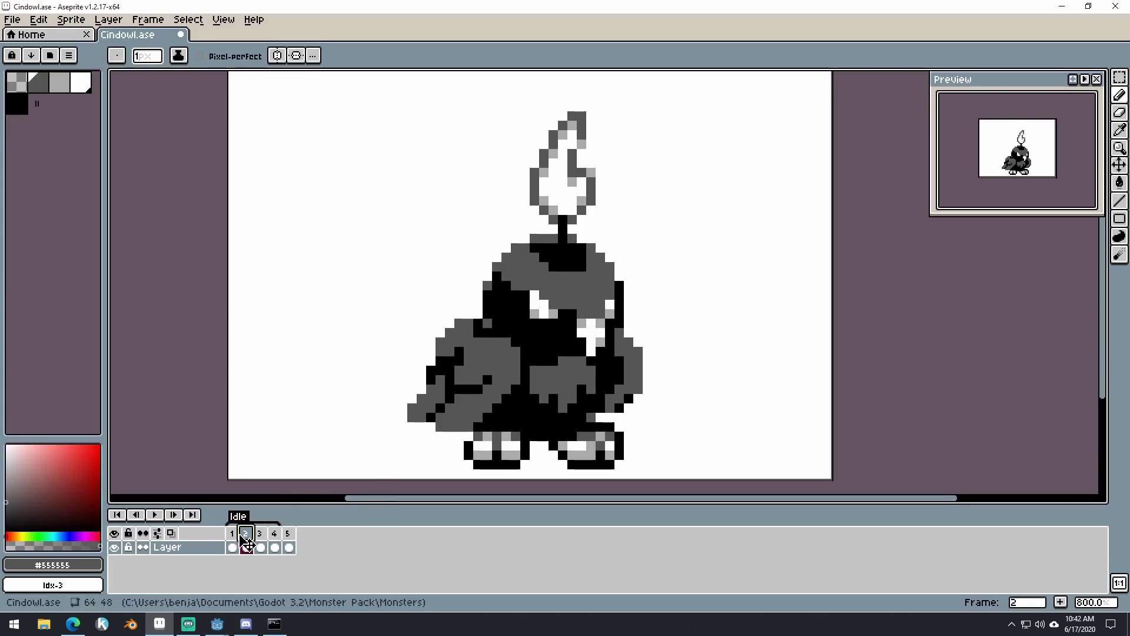
click(259, 545)
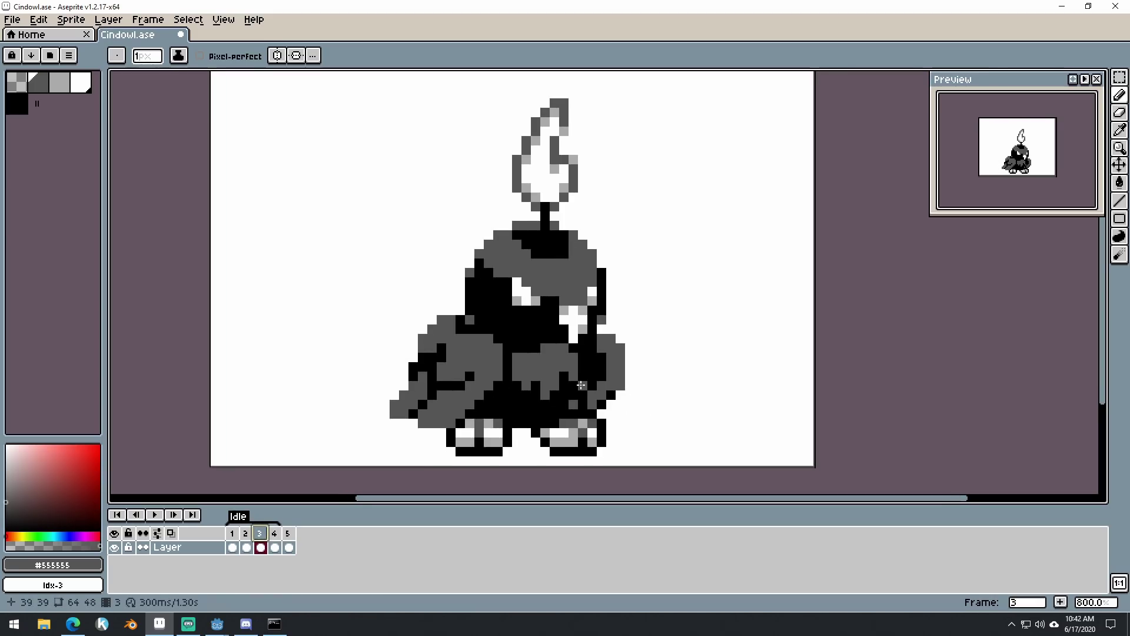
key(m)
drag(356, 320, 515, 465)
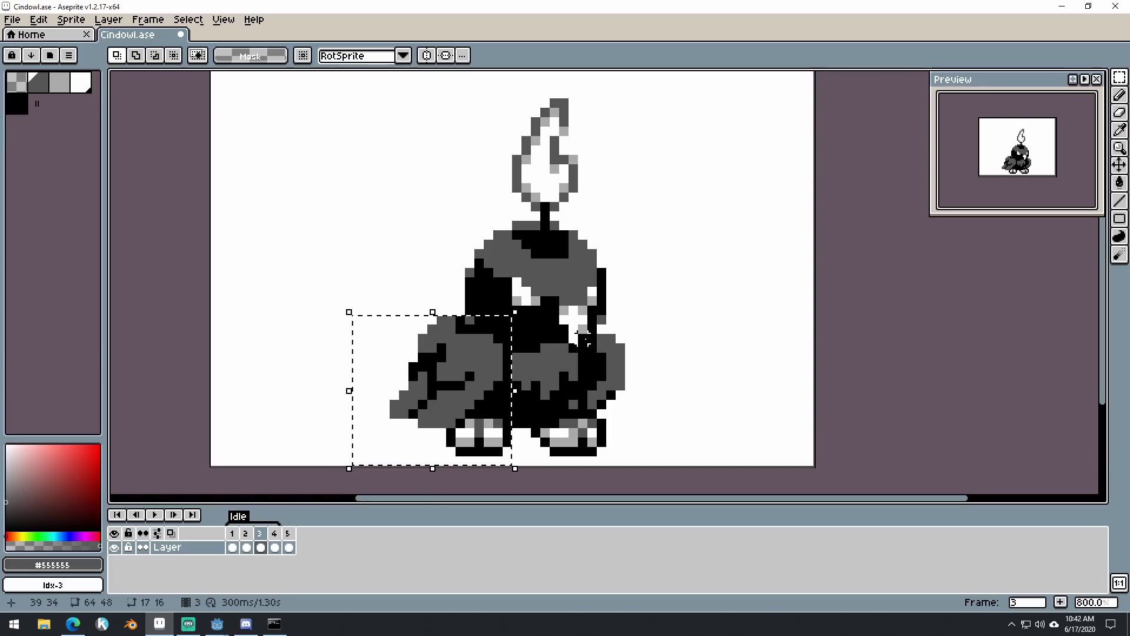
drag(581, 335, 672, 466)
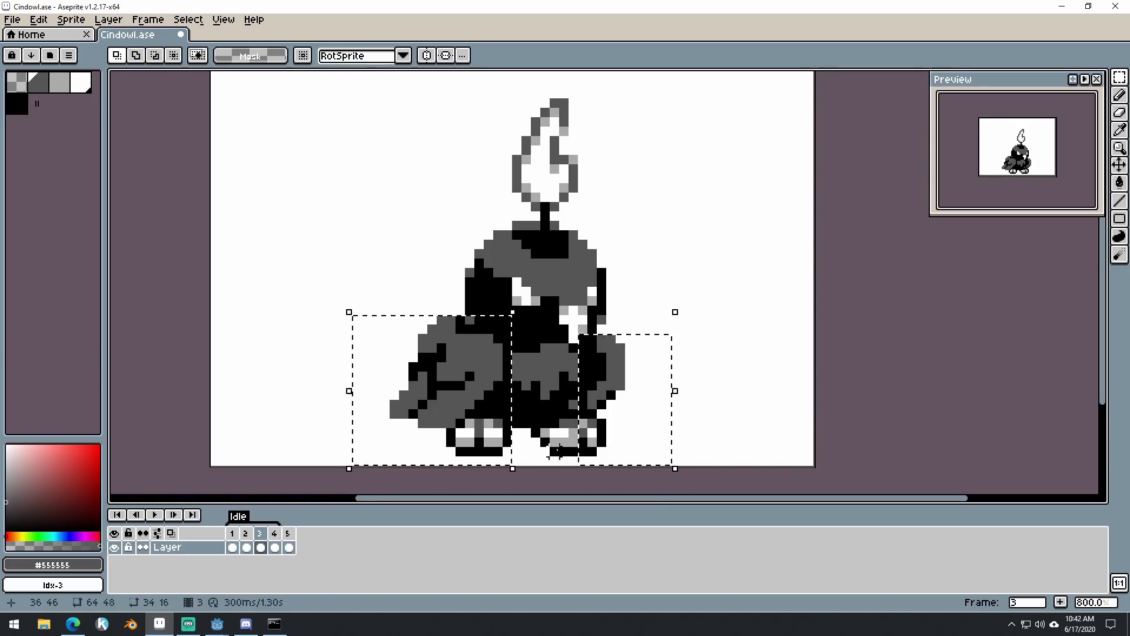
click(275, 533)
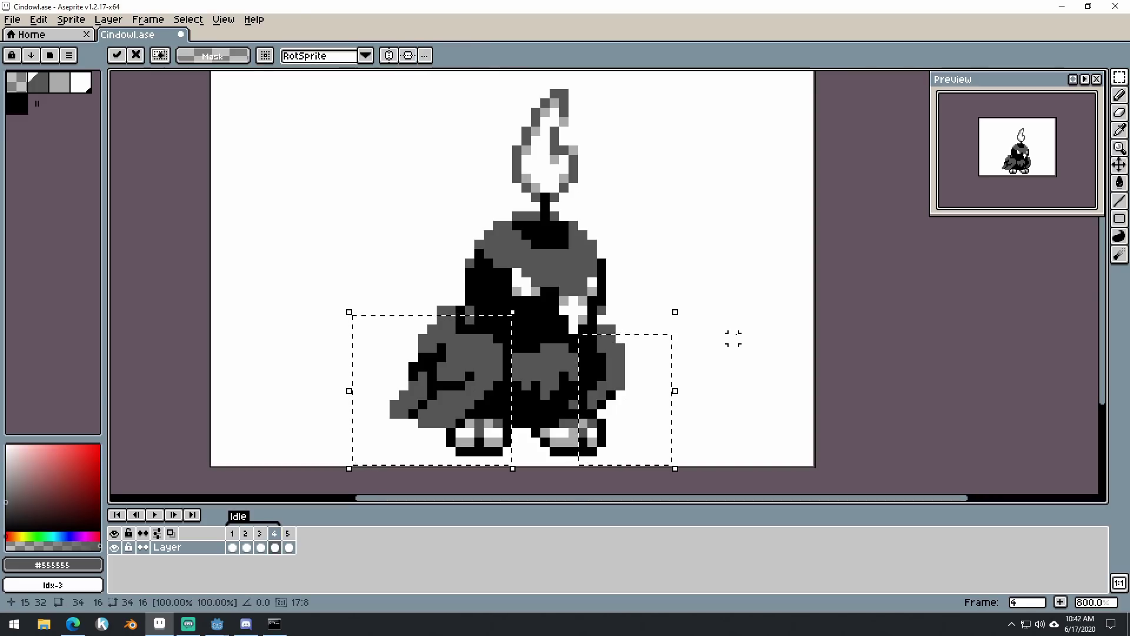
click(648, 291)
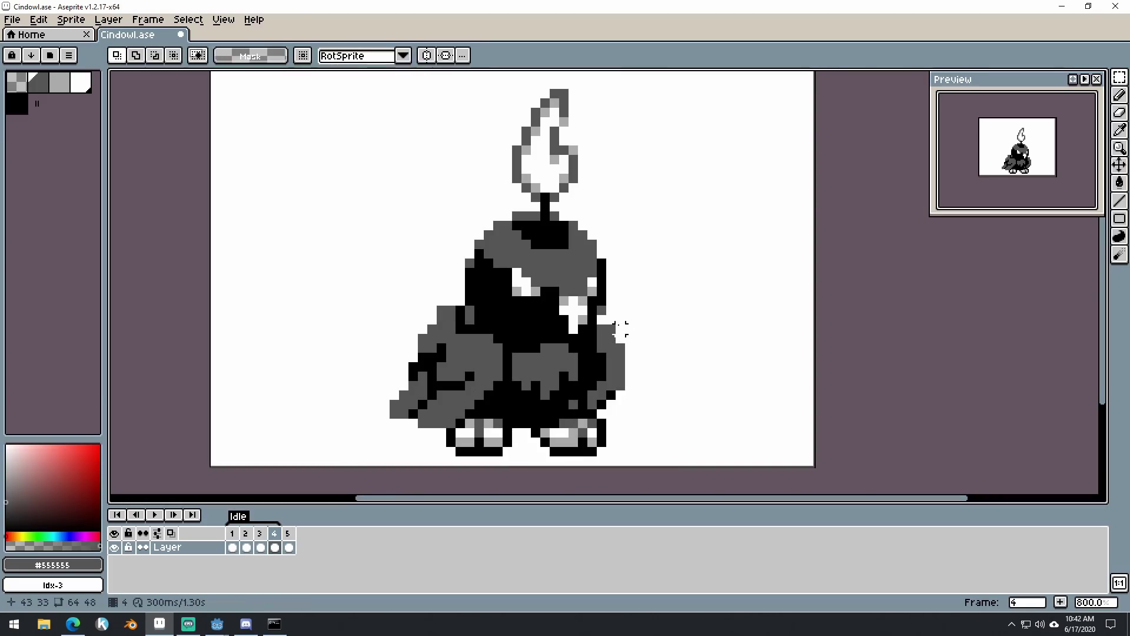
- In frame 4, clear the leftover wing pixels above both lowered wings with white and black out the head's left edge
alt+click(620, 331)
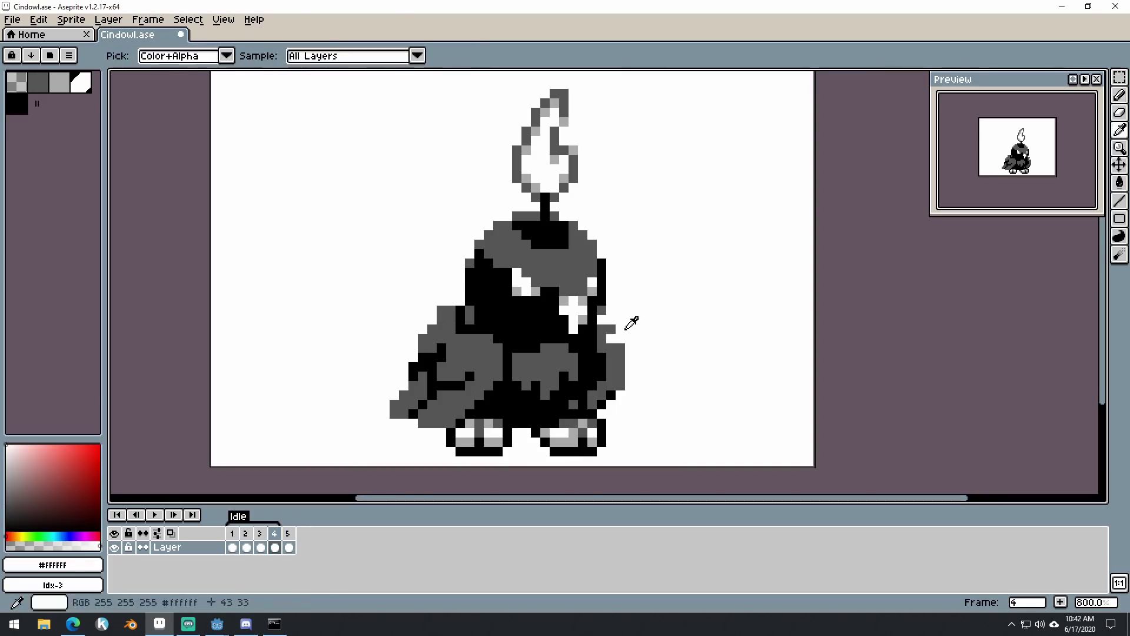
key(b)
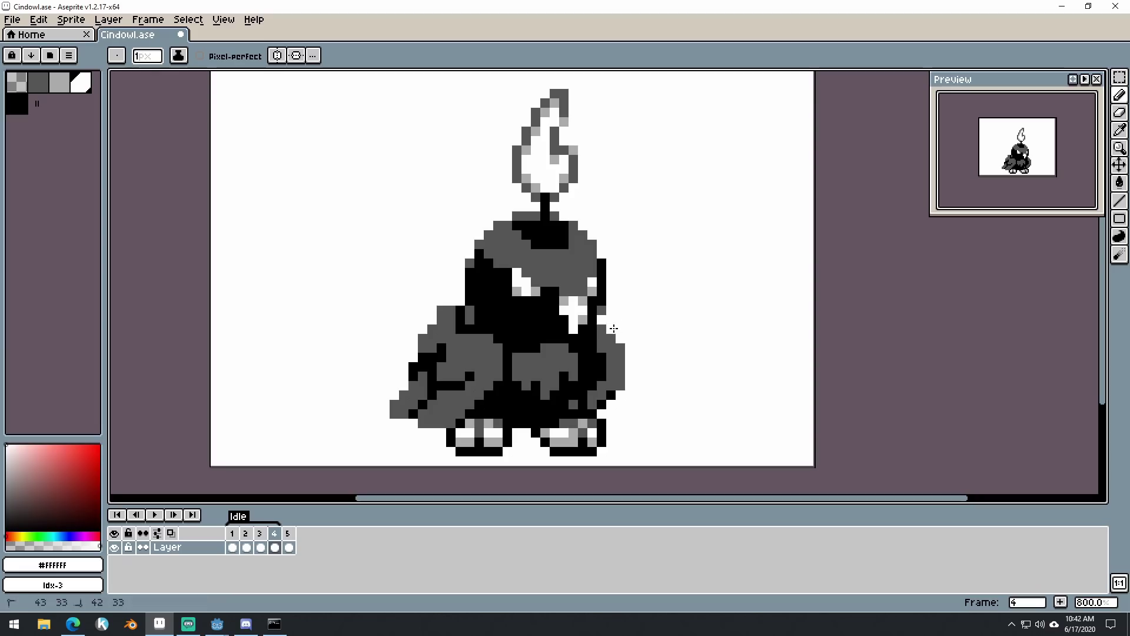
alt+click(469, 301)
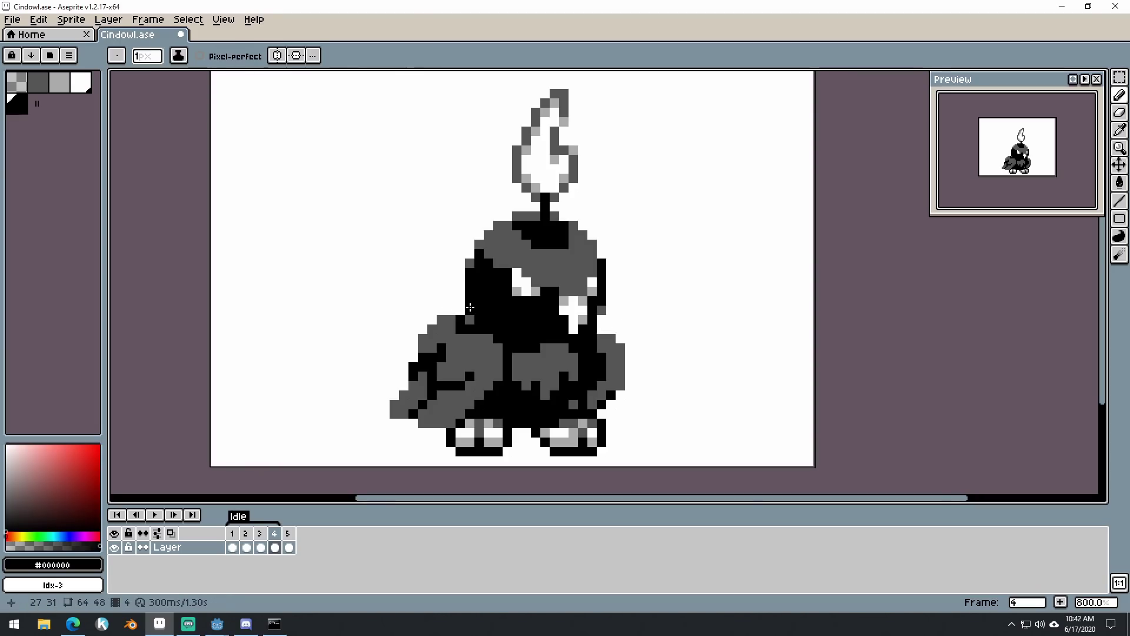
- Compare the frames on the timeline and play the Idle loop to examine the head and wing movement
click(289, 544)
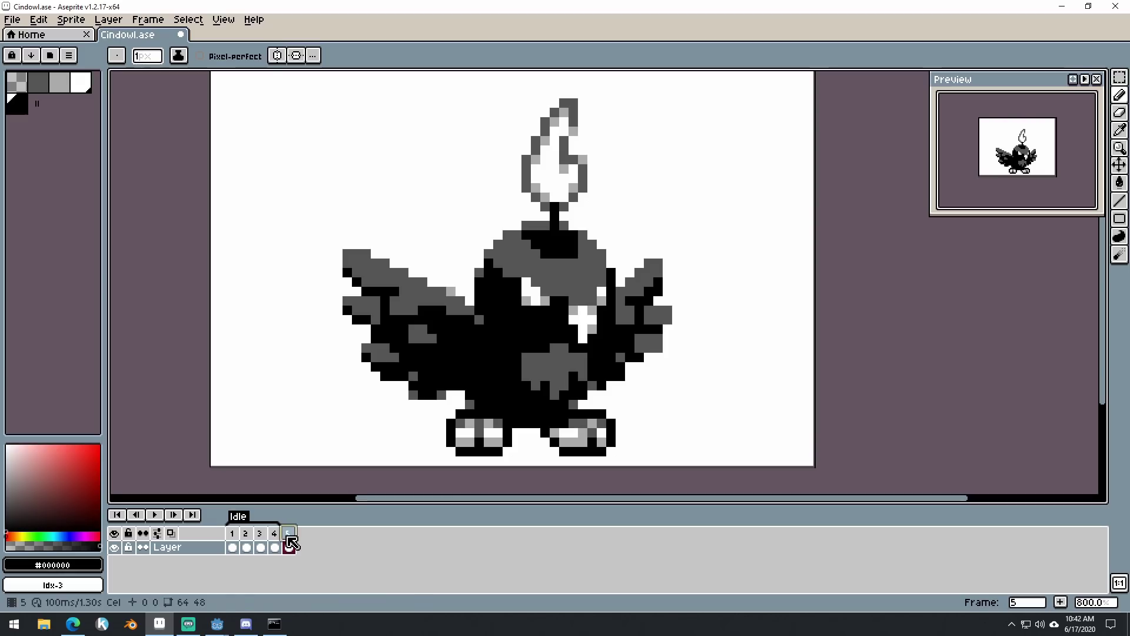
click(232, 540)
drag(238, 541, 282, 544)
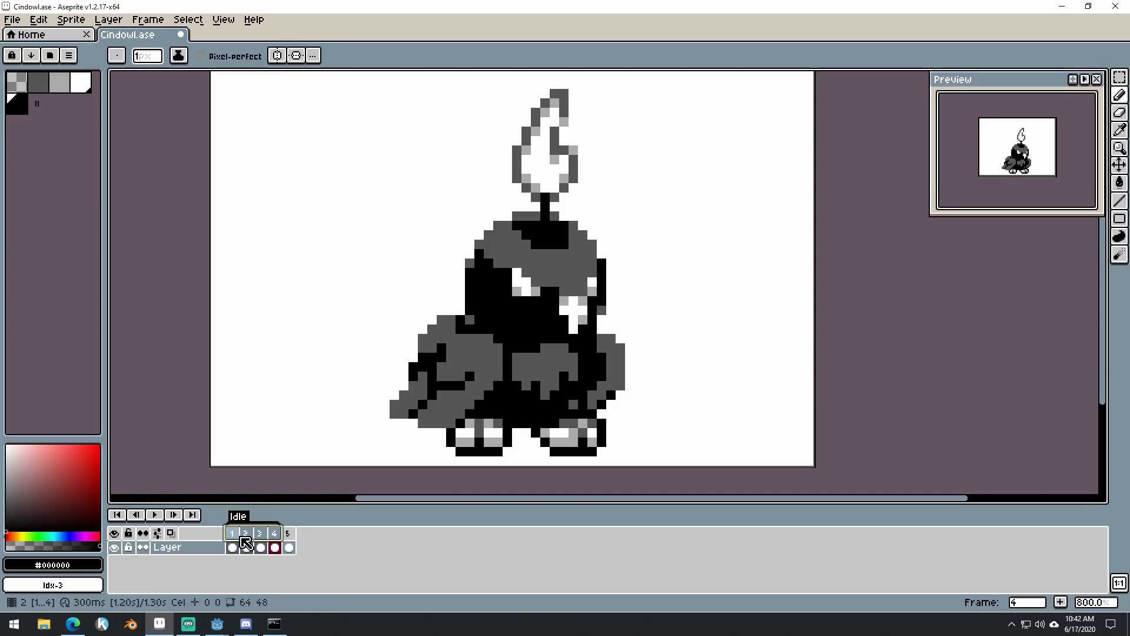
click(234, 542)
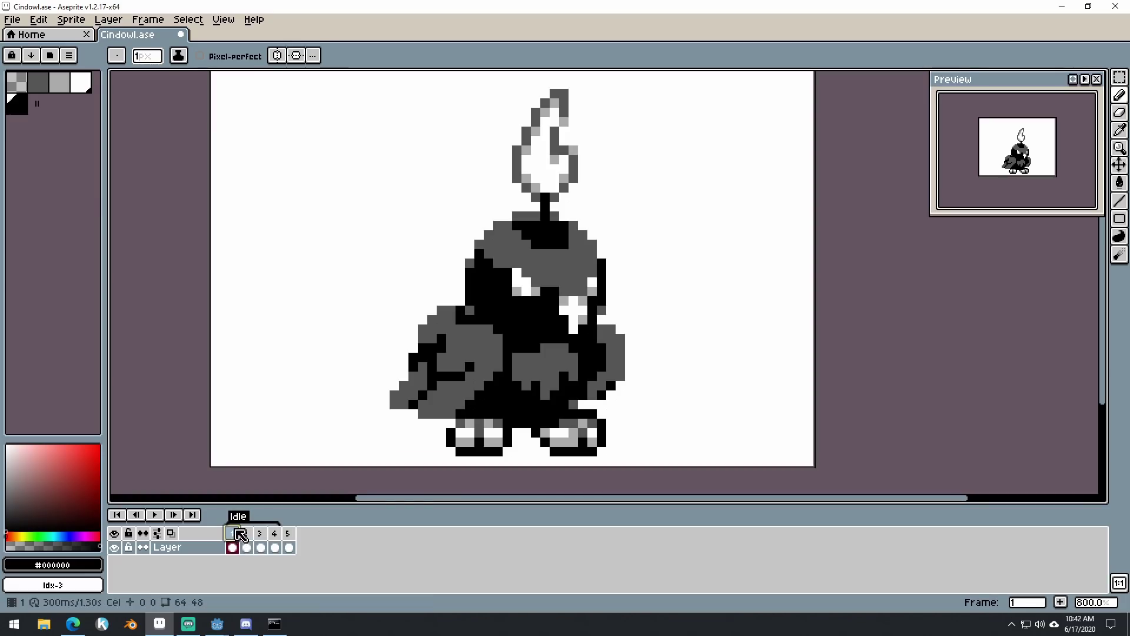
click(163, 516)
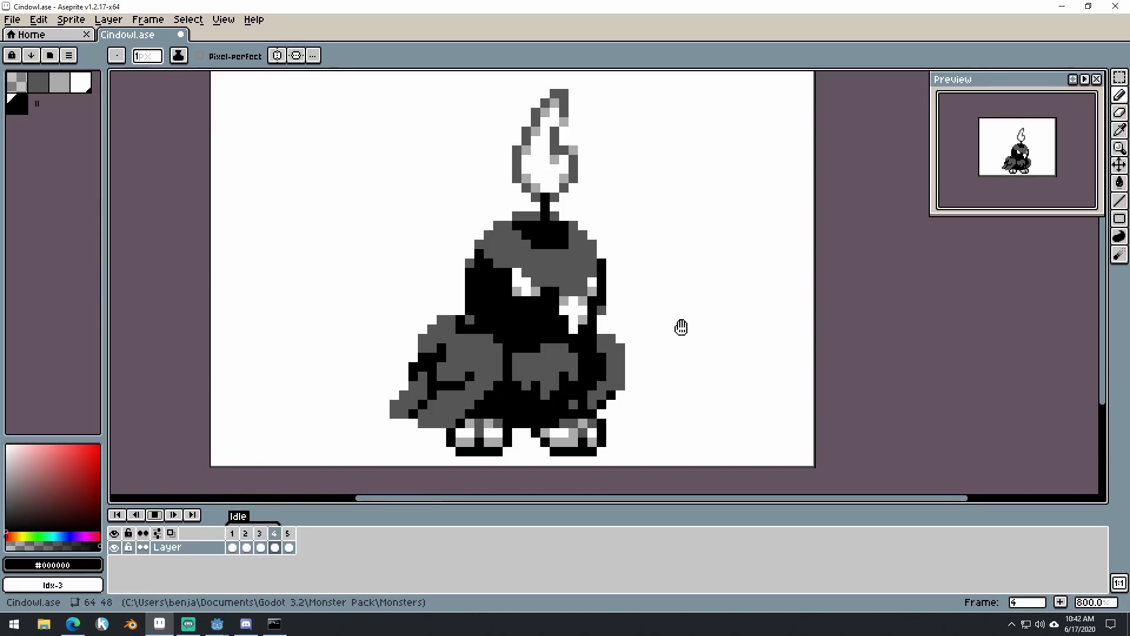
scroll(618, 309, down, 2)
scroll(686, 341, right, 3)
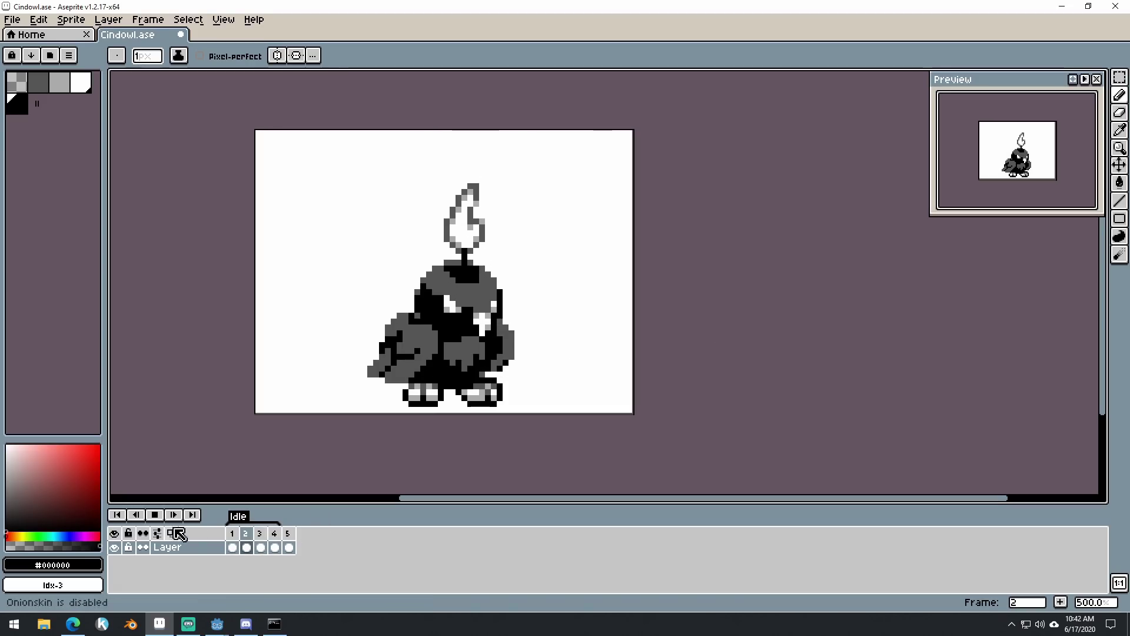
- In frame 4, retouch the pixels where the left wing meets the head with white and black
click(275, 546)
scroll(435, 319, up, 5)
alt+click(400, 306)
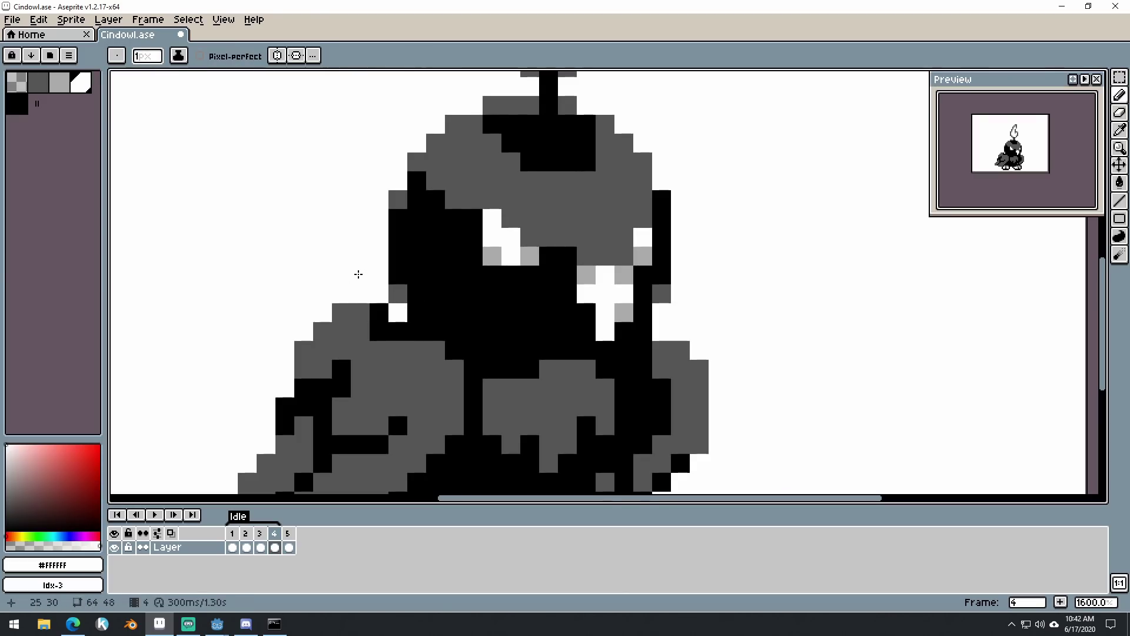
key(Return)
key(Return)
alt+click(394, 327)
- Play the Idle loop, stop it and compare frames 1 and 2 for differences in the head and flame position
key(Return)
scroll(627, 274, down, 4)
drag(718, 297, 601, 290)
scroll(587, 287, up, 1)
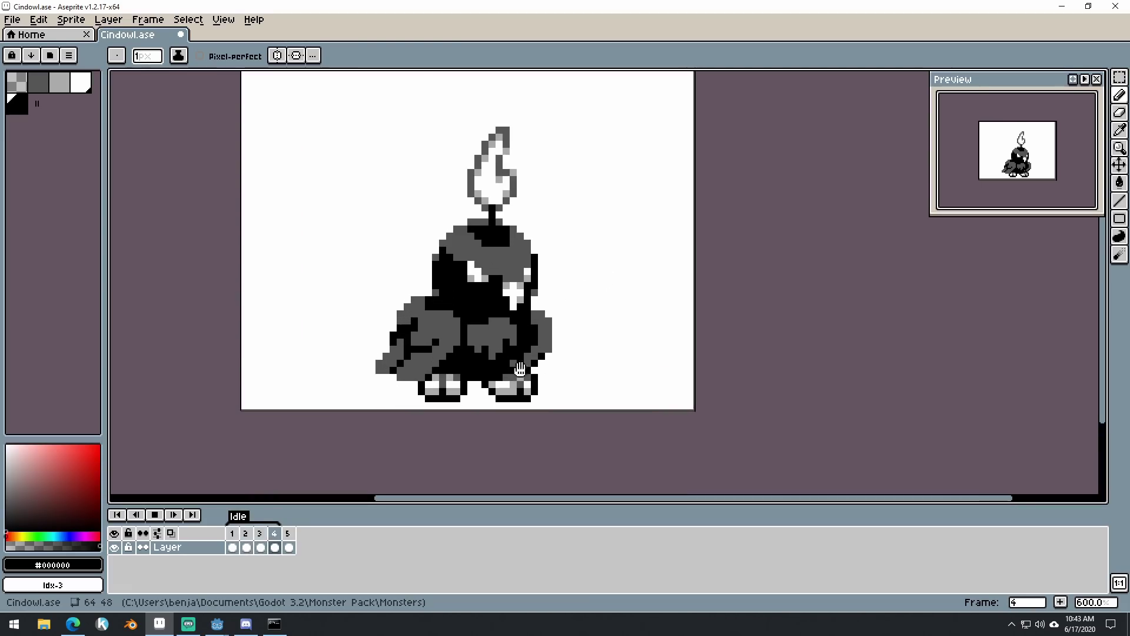
click(156, 516)
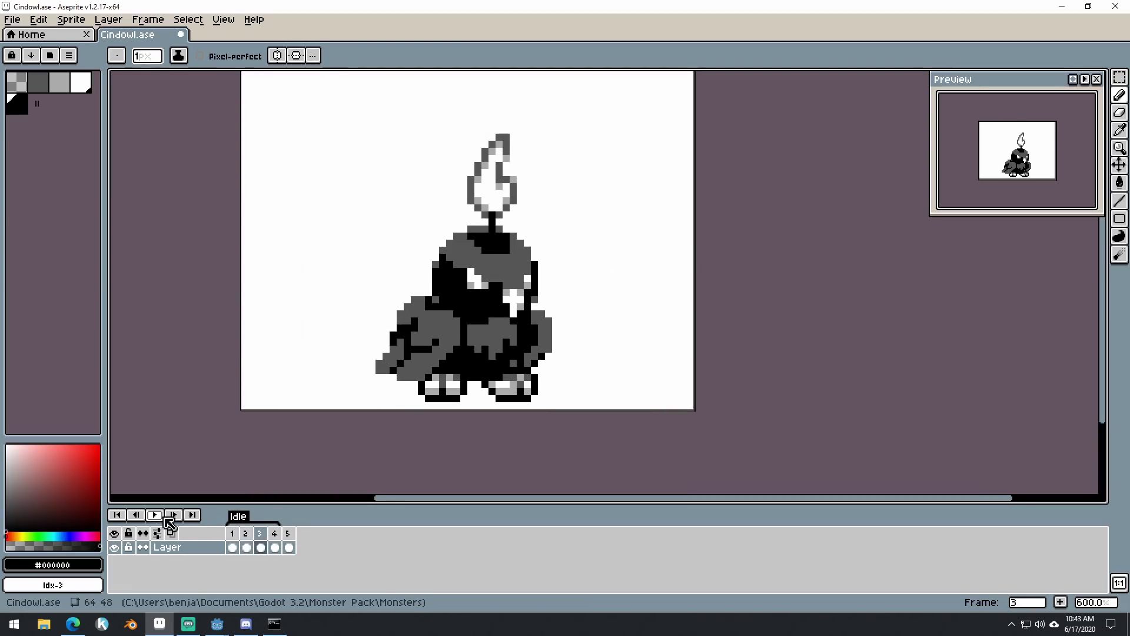
click(234, 535)
click(247, 537)
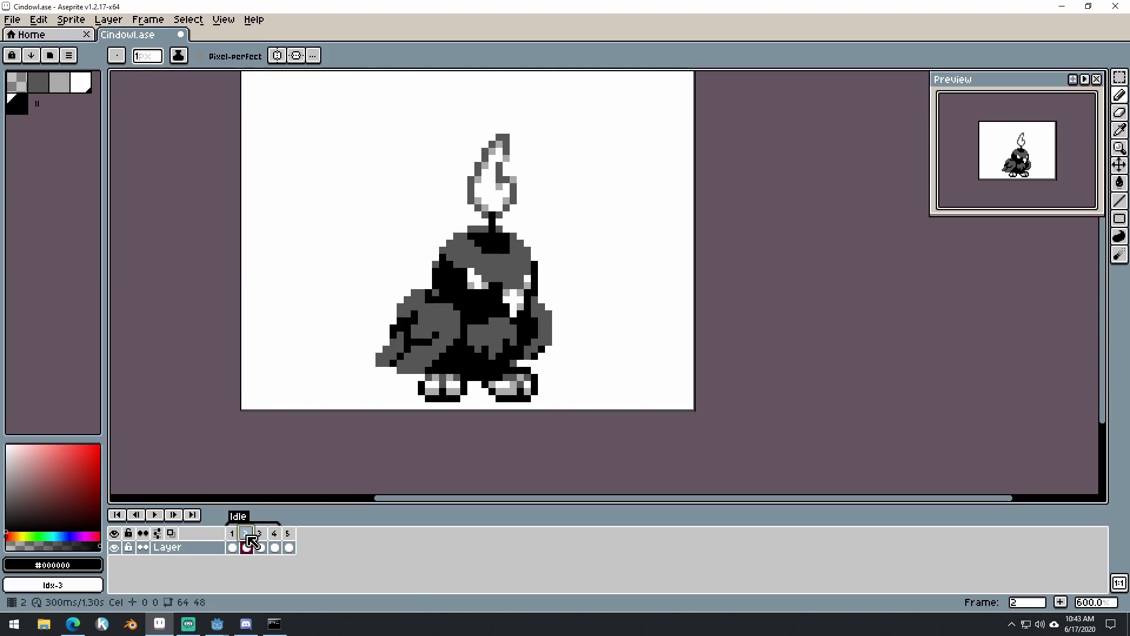
click(233, 546)
drag(587, 316, 593, 283)
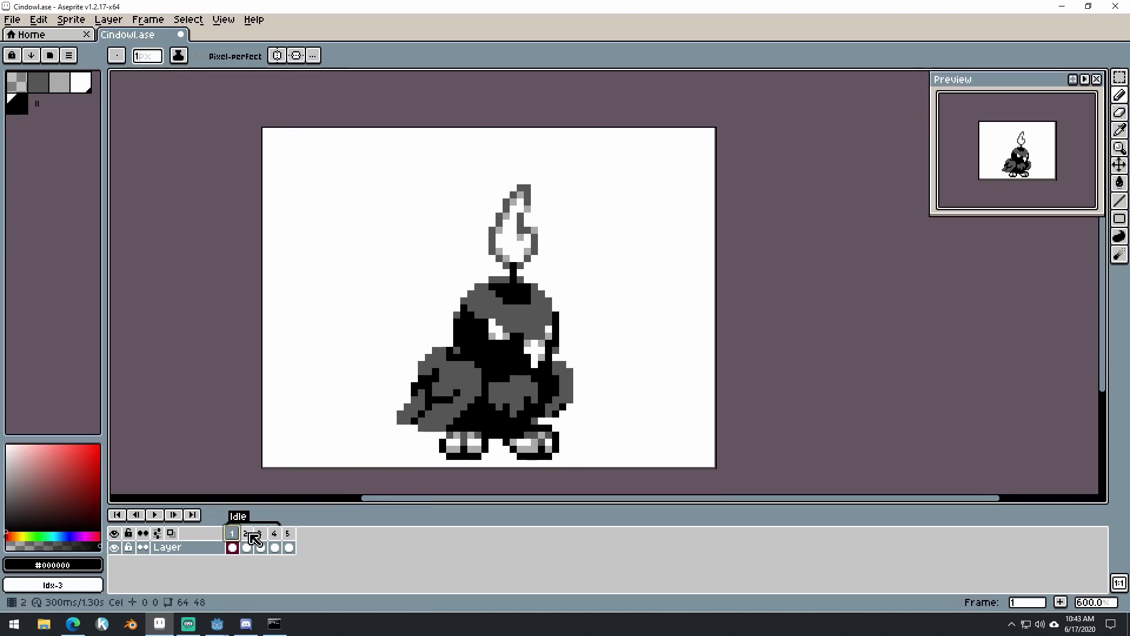
mouse_move(233, 534)
mouse_down()
mouse_move(283, 533)
mouse_move(236, 534)
mouse_move(246, 533)
mouse_up()
drag(582, 273, 608, 282)
- Try to raise the flame by one pixel in frame 2
scroll(579, 304, up, 1)
scroll(580, 307, down, 1)
key(m)
drag(478, 172, 583, 263)
click(550, 249)
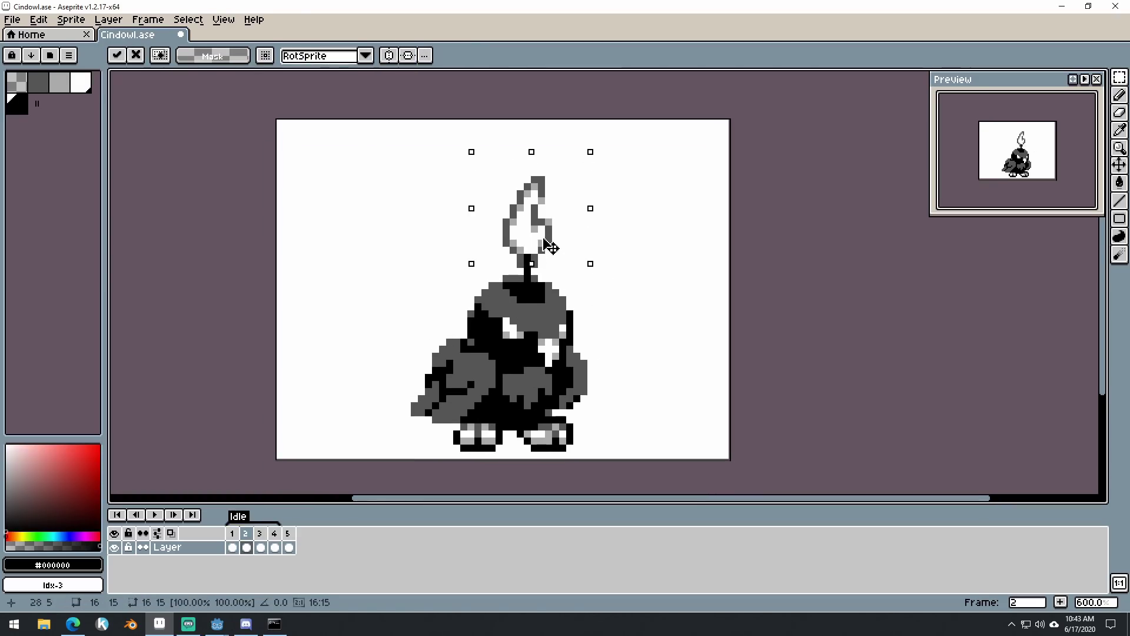
key(ctrl+z)
click(661, 200)
drag(440, 143, 609, 272)
click(578, 250)
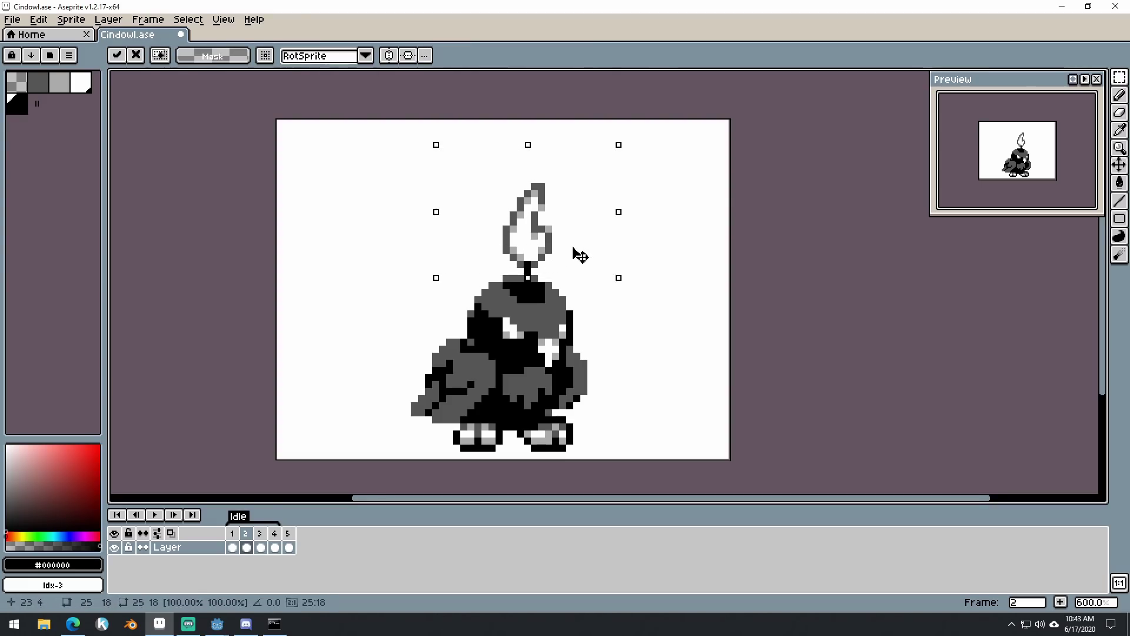
key(Up)
- Try to lower the flame by one pixel in frame 4 and play the loop from frame 1
drag(233, 547, 276, 541)
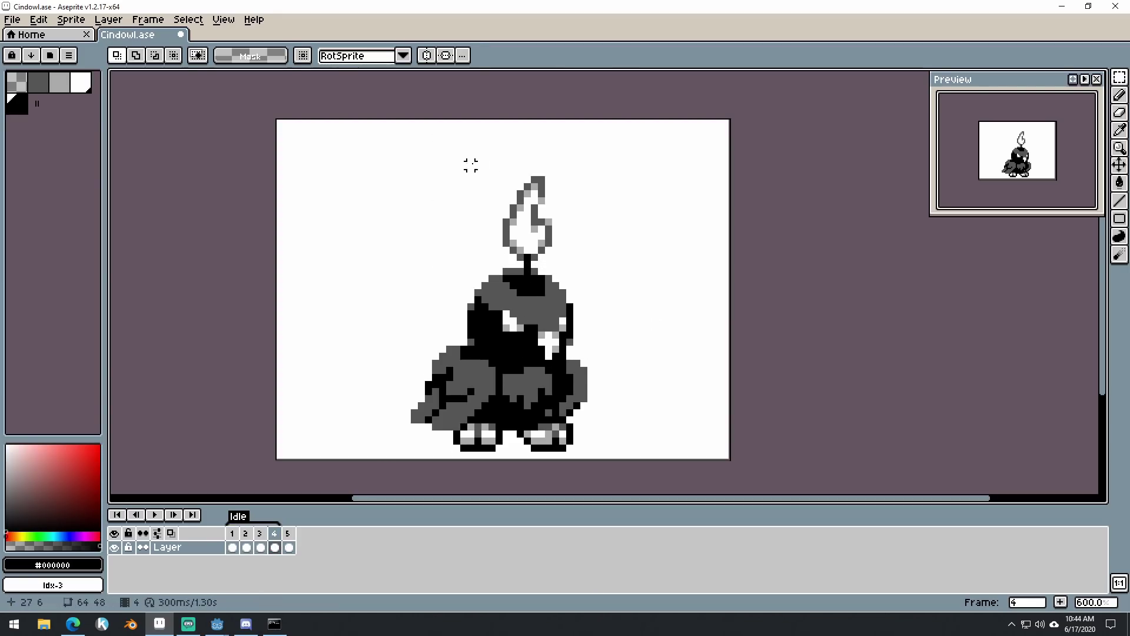
drag(625, 250, 630, 260)
click(589, 241)
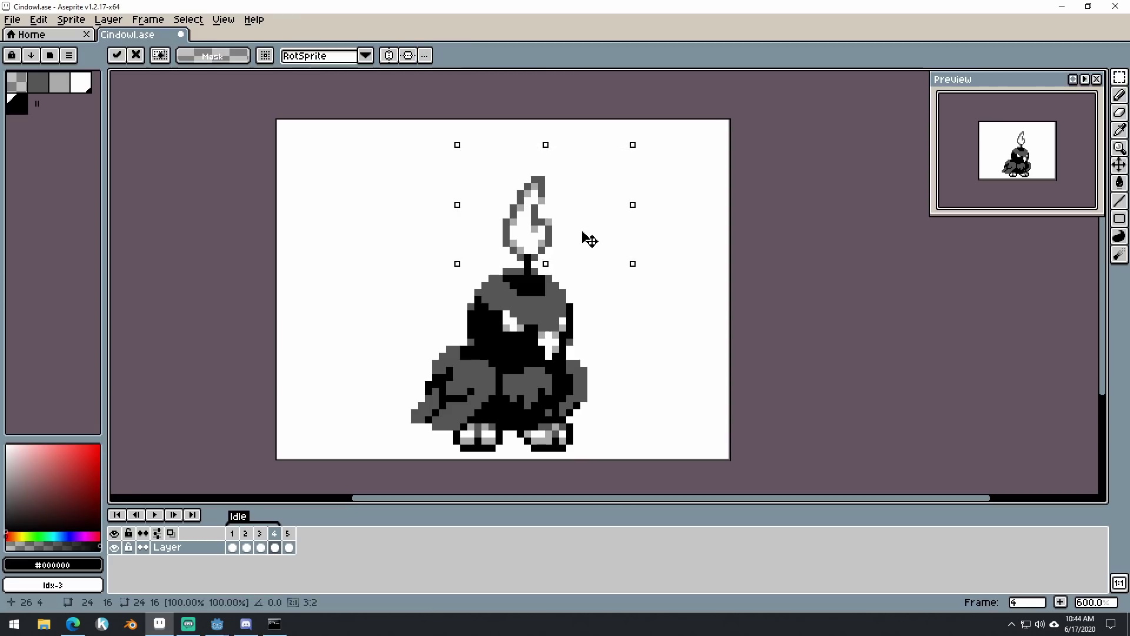
click(570, 350)
click(231, 534)
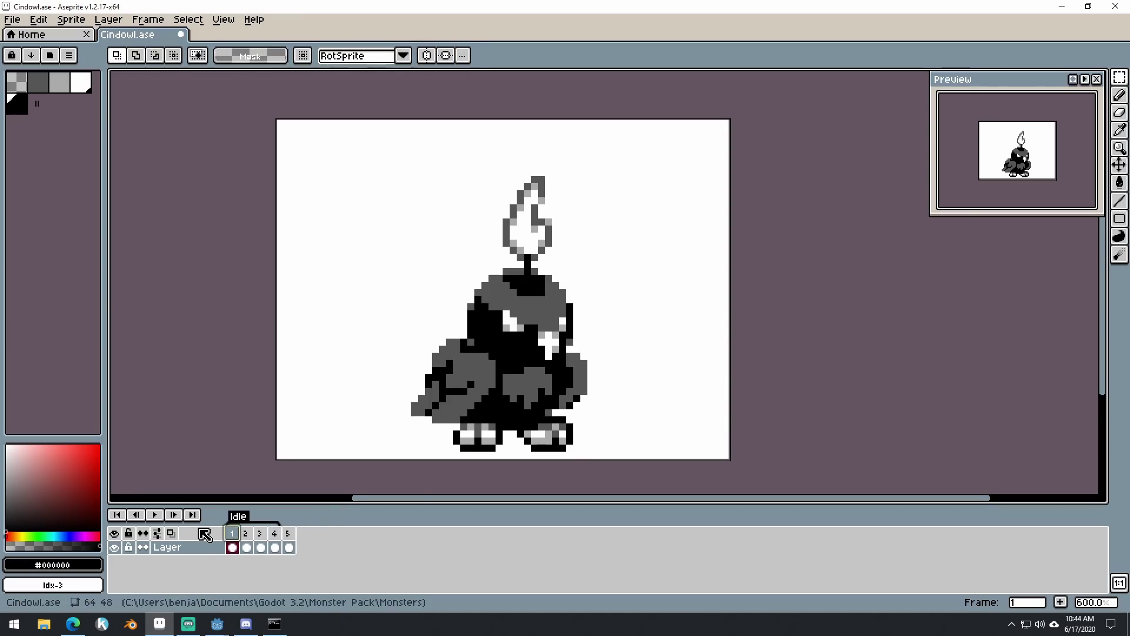
click(155, 516)
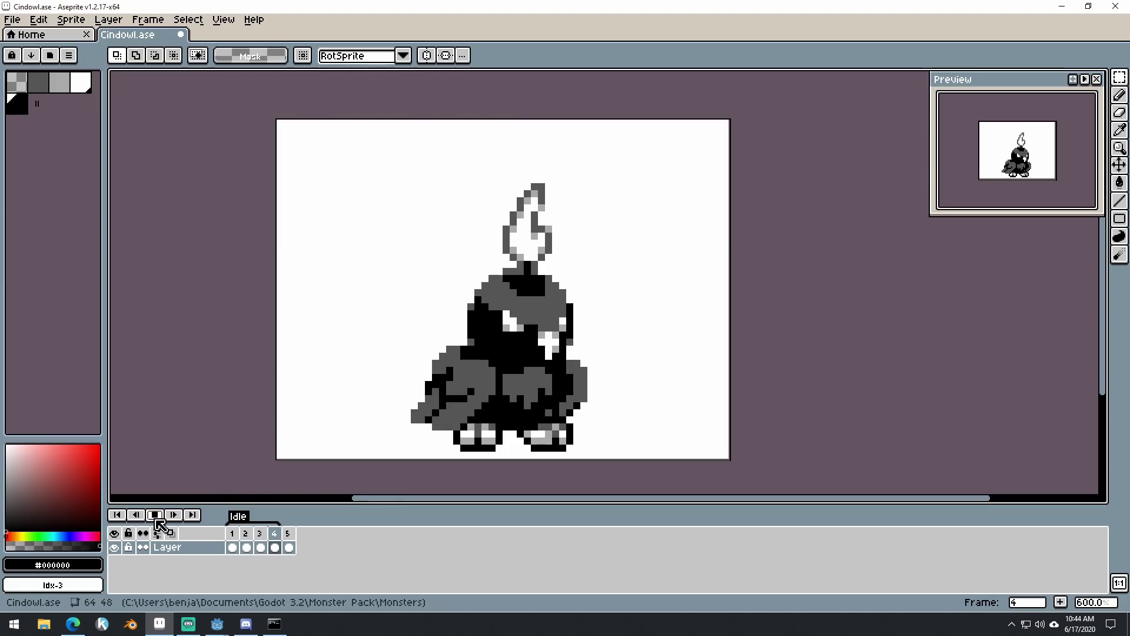
- Undo the flame shifts in frames 4 and 2
key(ctrl+z)
key(ctrl+z)
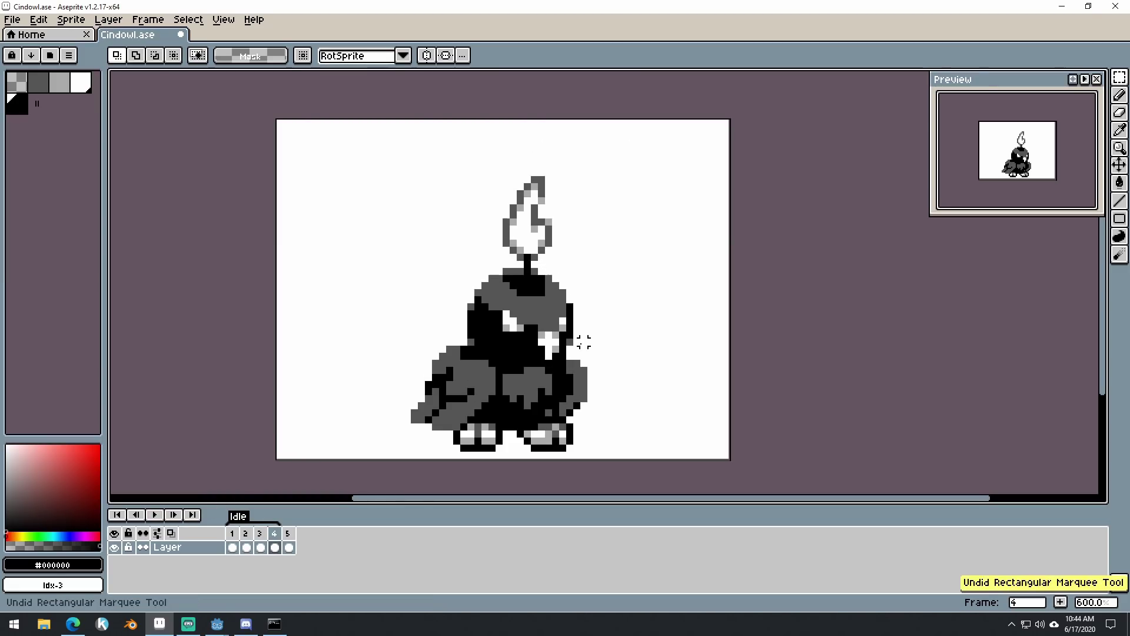
click(246, 534)
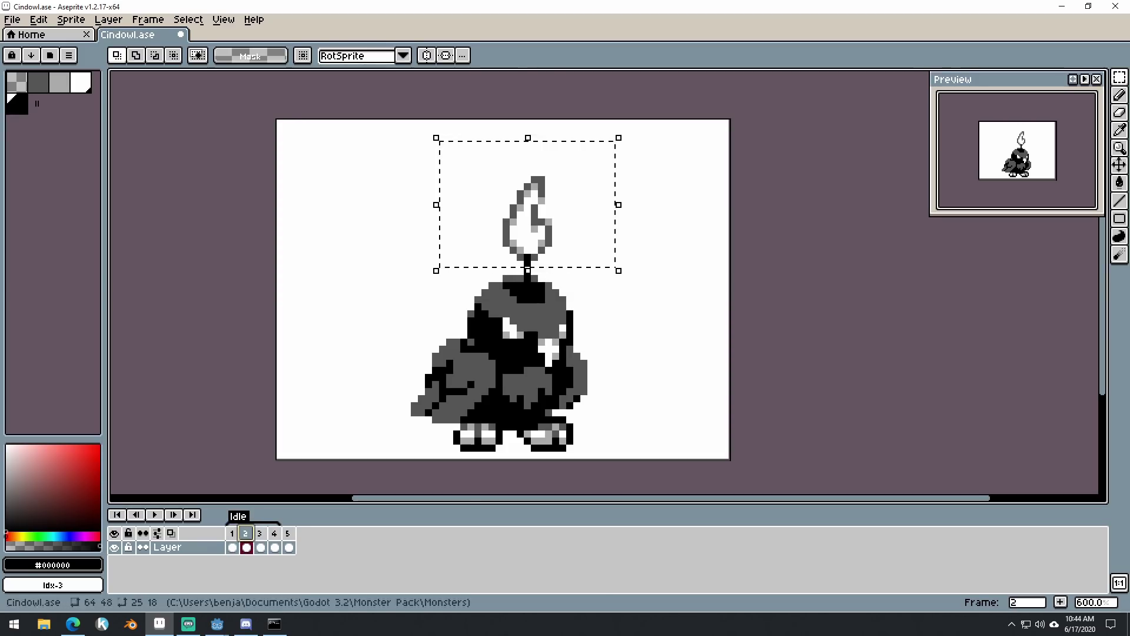
click(577, 228)
click(647, 251)
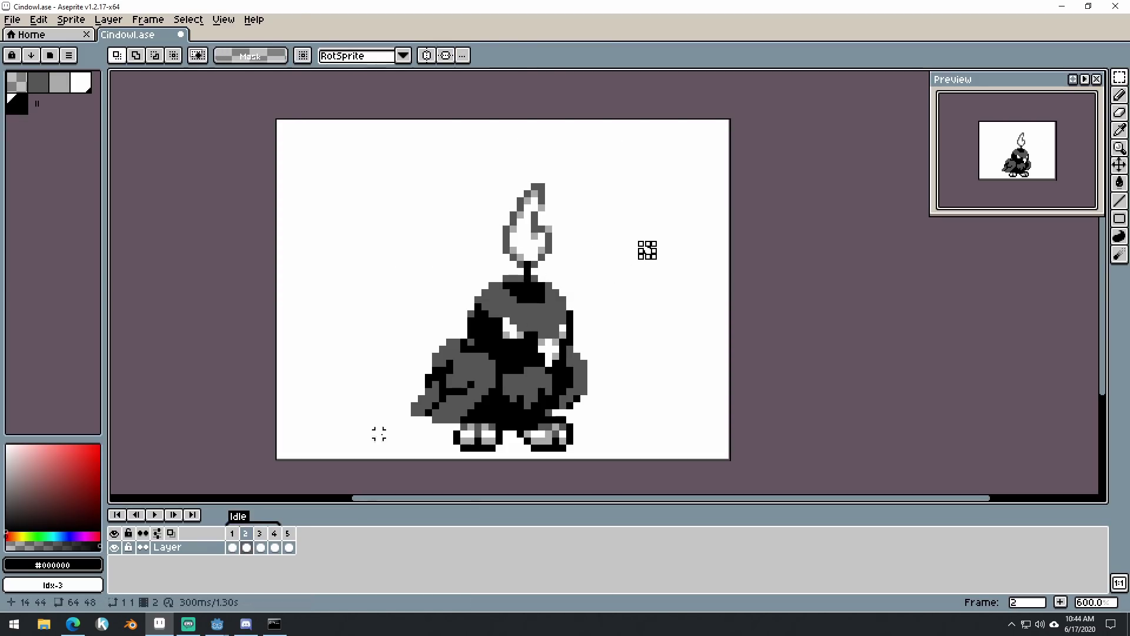
- In frame 2, paint over the notch in the flame's right side with a 2 px light grey #aaaaaa pencil
click(262, 537)
click(282, 537)
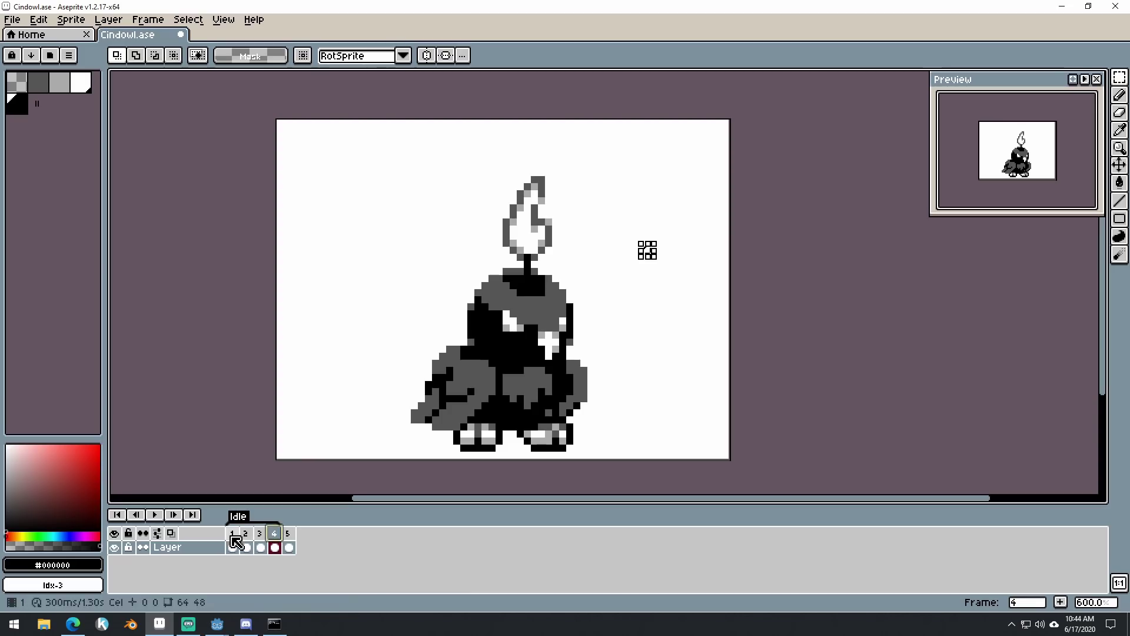
scroll(448, 396, up, 1)
click(245, 533)
scroll(563, 206, up, 2)
key(b)
alt+click(477, 278)
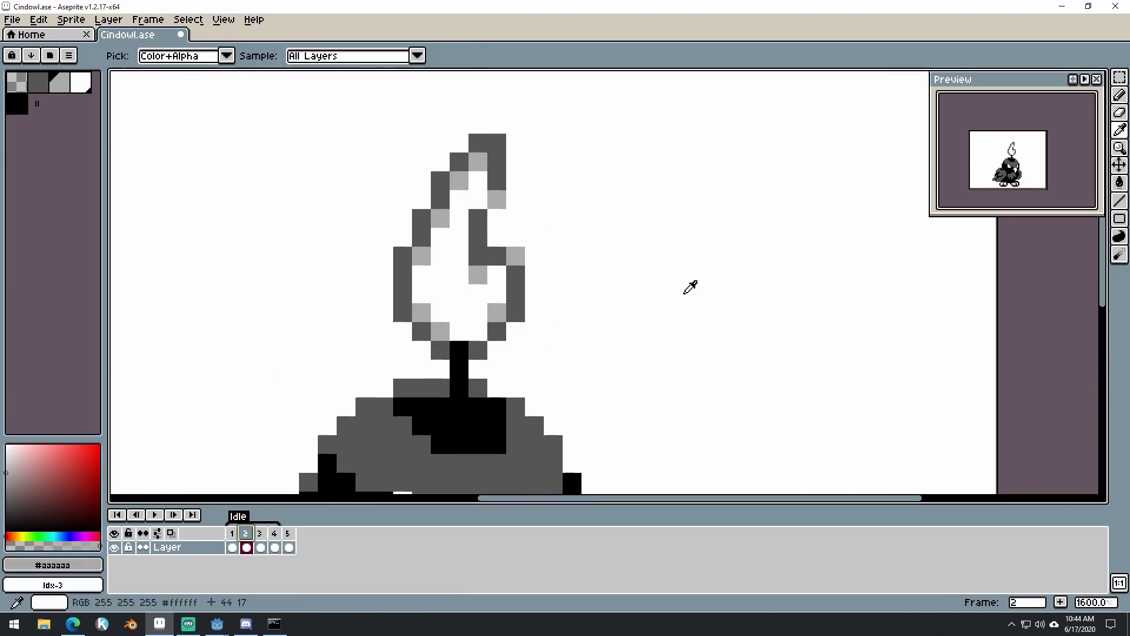
alt+scroll(700, 281, up, 1)
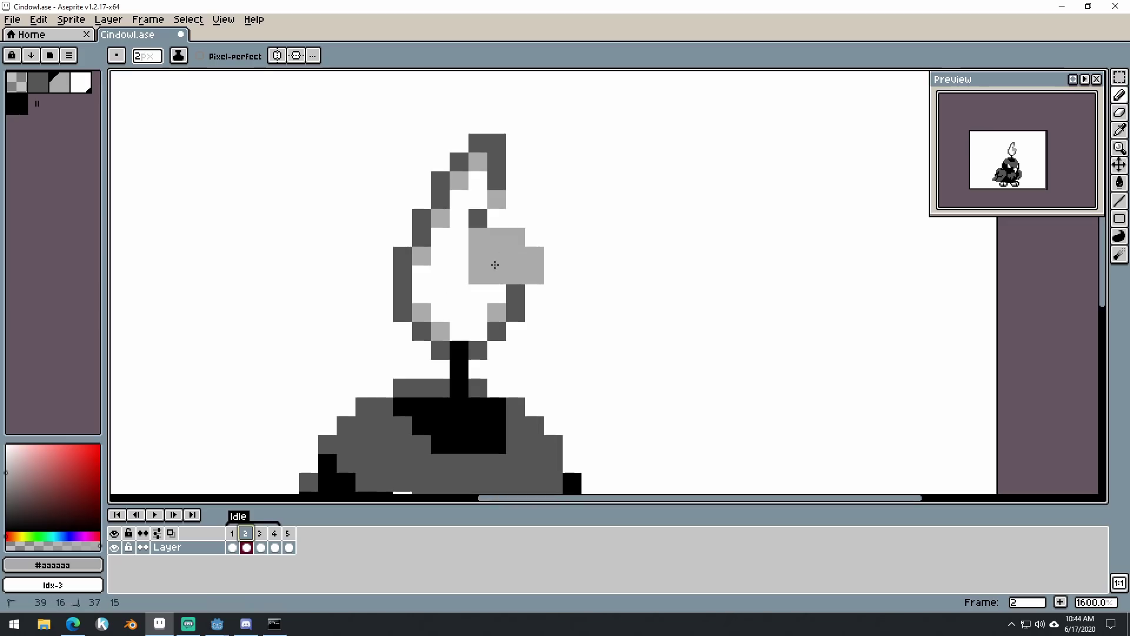
mouse_move(498, 273)
mouse_down()
mouse_move(534, 256)
mouse_move(511, 270)
mouse_up()
key(ctrl+z)
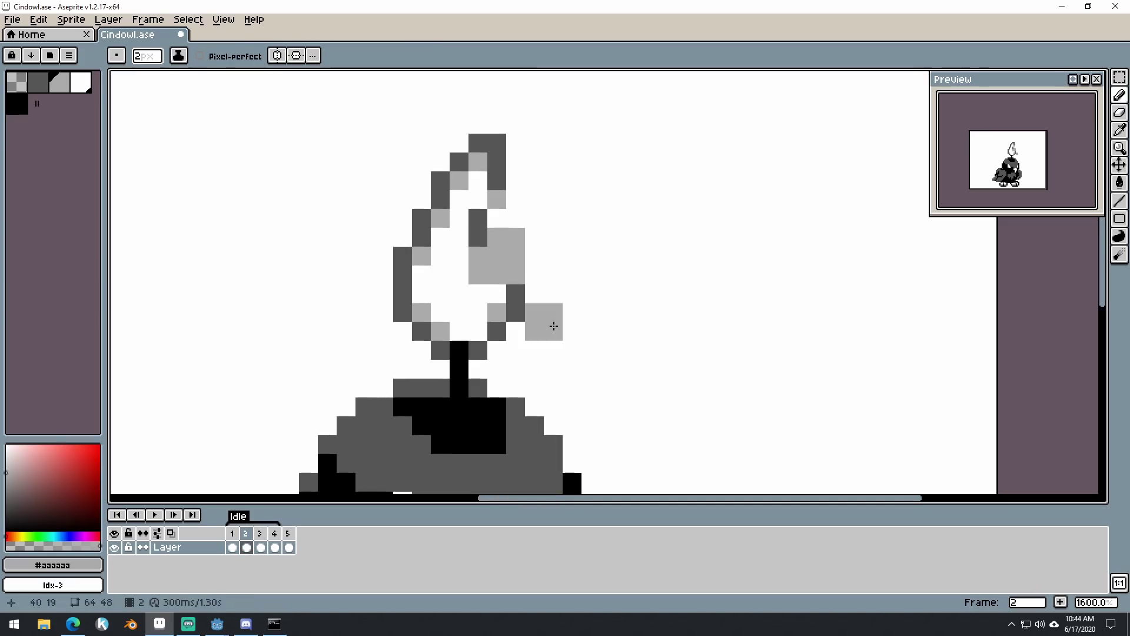
- Reshape the flame in frame 2 into a light grey #aaaaaa body with a detached wisp above, trimming the outline with white
scroll(580, 348, down, 1)
drag(618, 309, 613, 354)
drag(511, 253, 472, 333)
key(ctrl+z)
drag(512, 224, 456, 295)
alt+click(429, 295)
alt+click(510, 320)
drag(484, 295, 505, 359)
mouse_move(514, 207)
mouse_down()
mouse_move(513, 241)
mouse_move(473, 248)
mouse_up()
scroll(537, 117, down, 1)
- Repaint the flame in frame 3 in light grey #aaaaaa with a narrower upper part and a small detached spark above it
drag(232, 533, 260, 532)
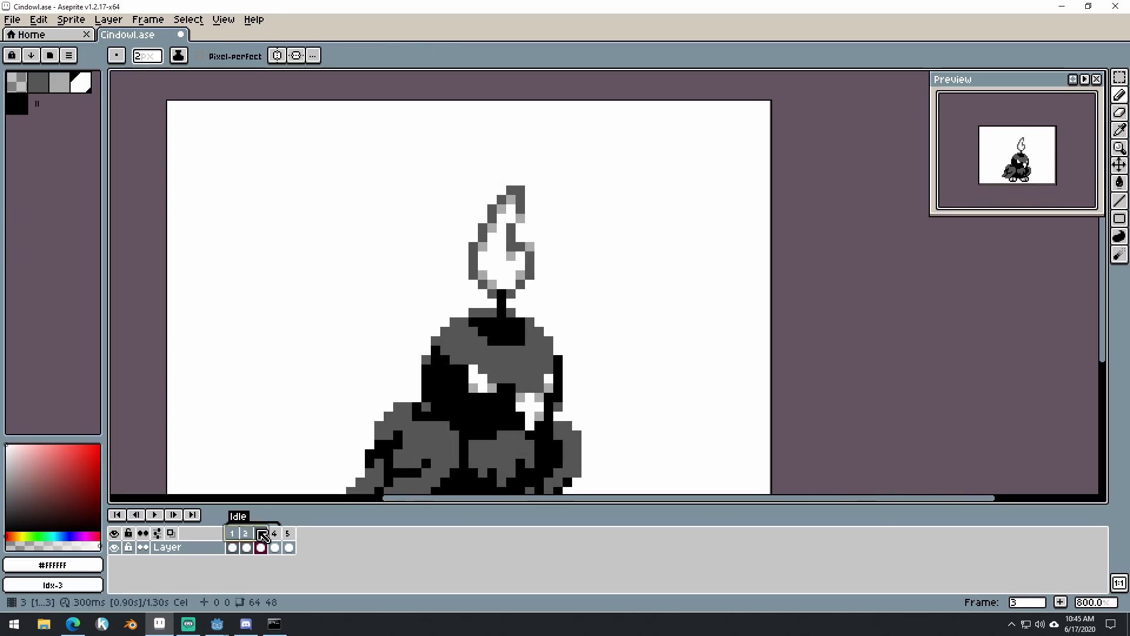
click(260, 532)
alt+click(530, 247)
drag(533, 256, 527, 283)
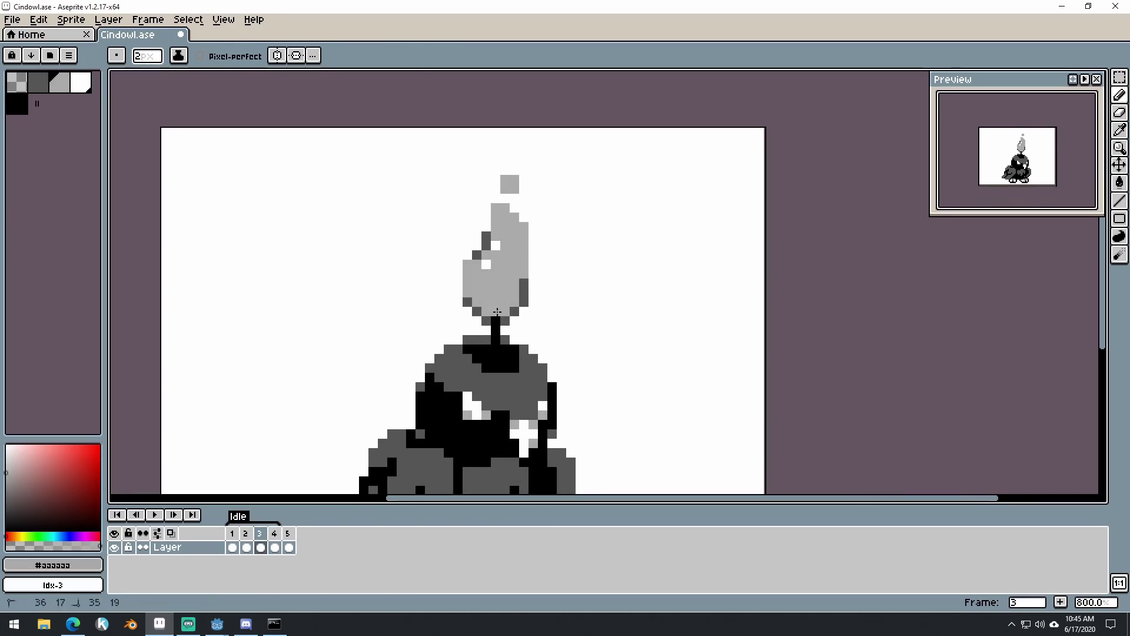
alt+click(468, 246)
drag(495, 244, 485, 255)
drag(232, 533, 261, 533)
click(262, 533)
click(275, 534)
alt+click(505, 216)
drag(504, 208, 500, 185)
key(ctrl+z)
key(ctrl+z)
key(ctrl+z)
- Compare frames 3 and 4 and repaint the flame in frame 4 in light grey #aaaaaa
alt+click(514, 293)
click(261, 534)
click(275, 533)
alt+click(513, 203)
alt+click(478, 265)
drag(486, 264, 492, 238)
- Fill the inside of the flame in frame 1 with light grey #aaaaaa and play the animation
key(Home)
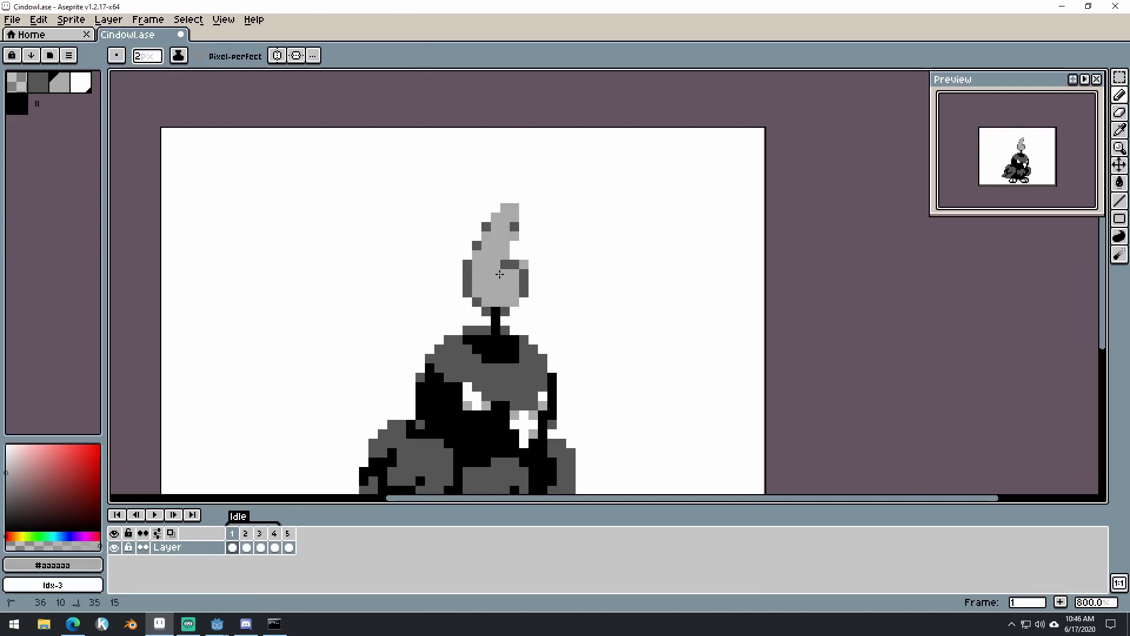
alt+click(498, 269)
click(519, 269)
key(Return)
mouse_move(249, 534)
mouse_down()
mouse_move(275, 534)
mouse_move(250, 549)
mouse_move(274, 548)
mouse_up()
key(Return)
- Tag frames 1 to 4 as Idle and play the tagged loop
click(236, 537)
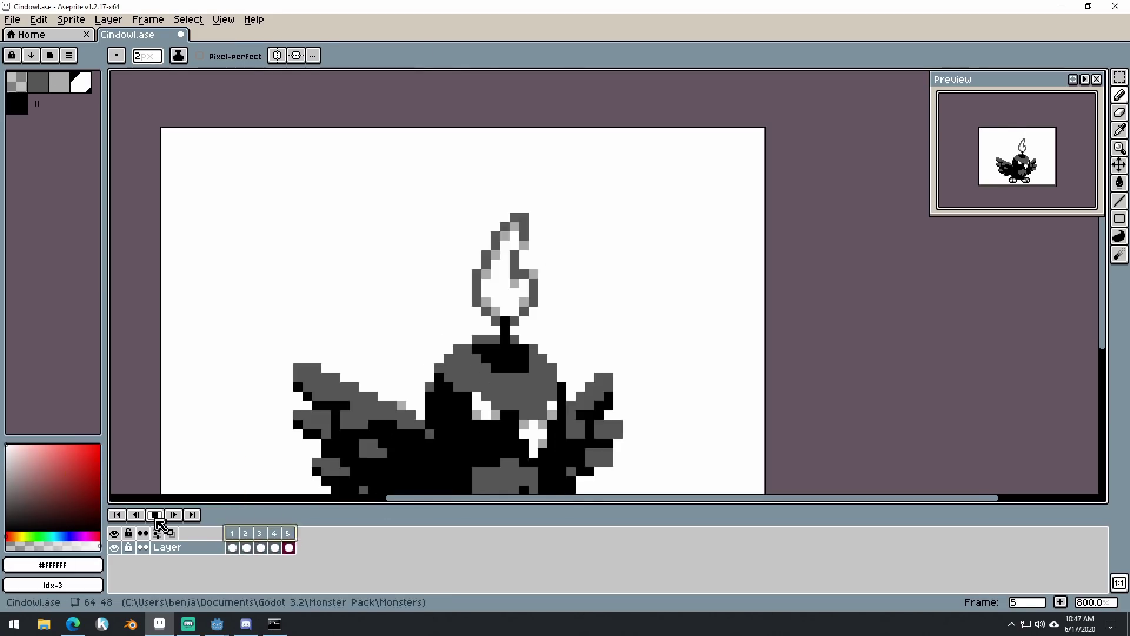
right_click(275, 532)
click(321, 554)
text(Idle)
key(Return)
key(Return)
drag(694, 386, 671, 314)
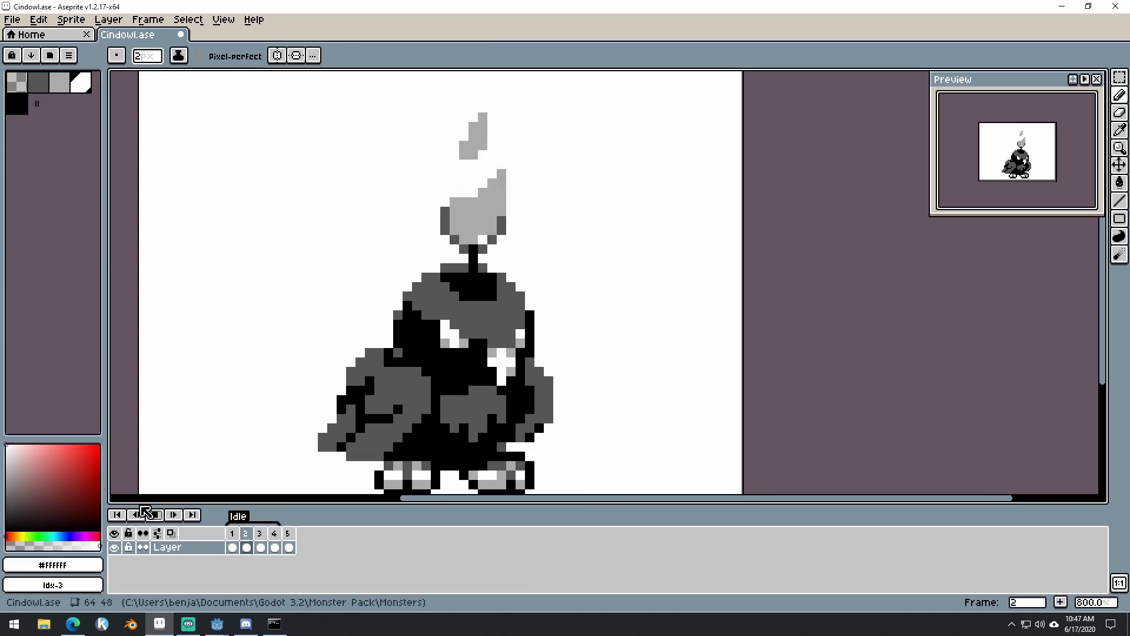
click(156, 515)
- In frame 2, reshape the detached wisp above the flame into a slanted streak using light grey #aaaaaa and white
click(231, 536)
click(246, 547)
alt+click(508, 224)
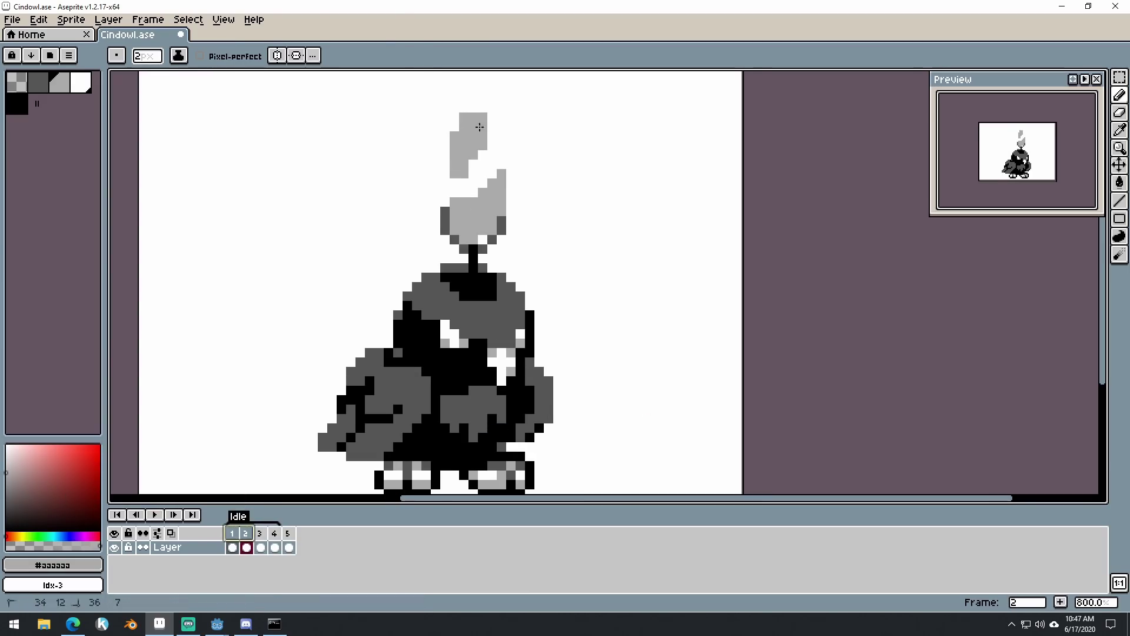
drag(503, 162, 488, 165)
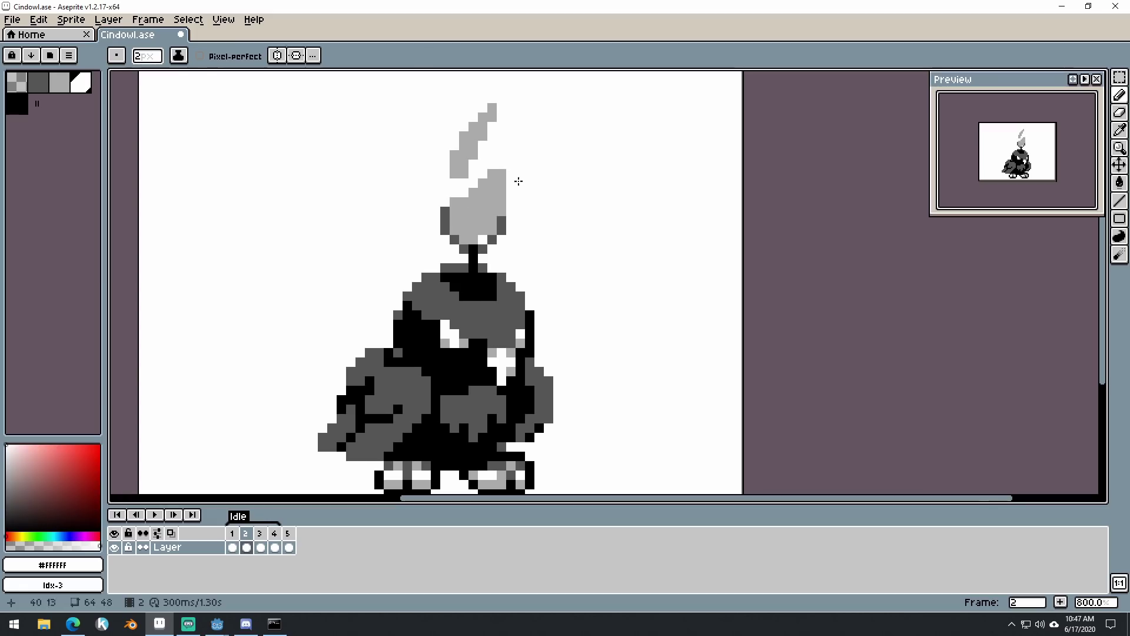
click(238, 540)
click(251, 533)
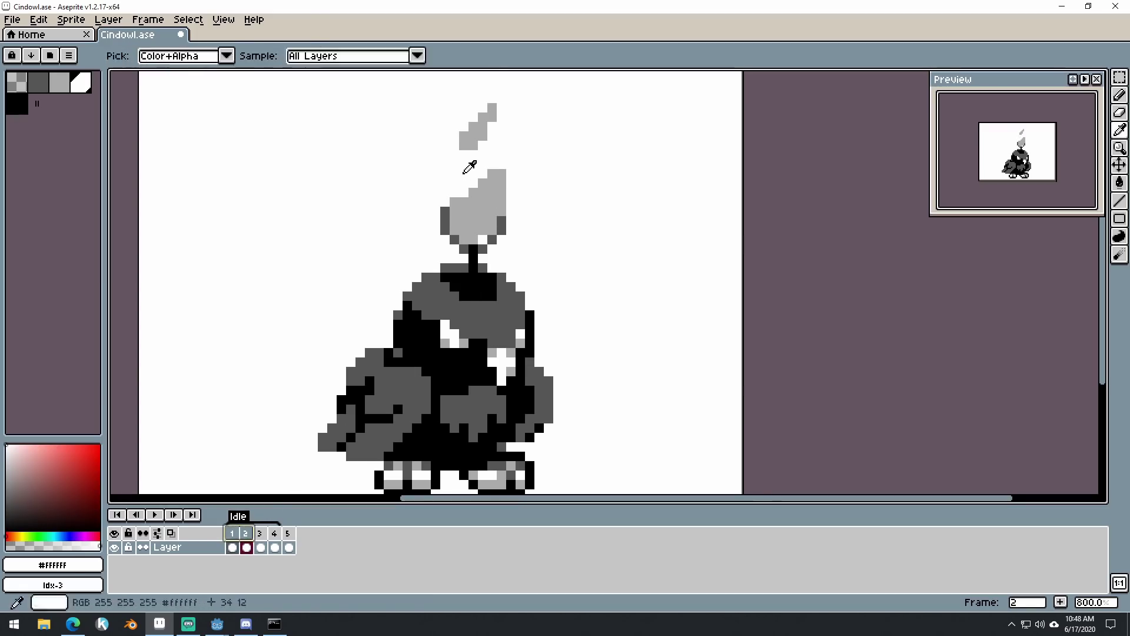
- In frame 3, redraw the small detached spark high above the flame in light grey #aaaaaa
click(238, 539)
click(251, 537)
click(260, 534)
mouse_move(506, 103)
mouse_down()
mouse_move(492, 162)
mouse_move(464, 158)
mouse_up()
alt+click(465, 223)
click(464, 173)
click(234, 540)
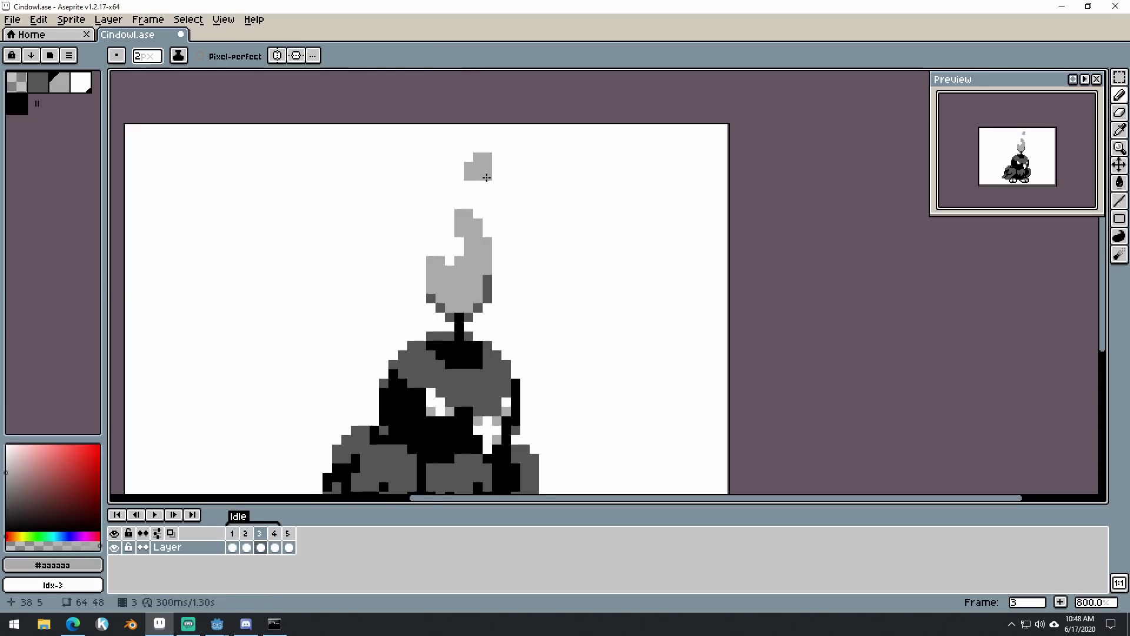
- In frame 3, touch up the small detached spark in light grey #aaaaaa and compare it with the other frames
click(260, 535)
alt+click(478, 178)
click(482, 175)
click(233, 535)
click(288, 535)
click(274, 536)
click(260, 537)
click(274, 536)
- In frame 4, rework the detached wisp above the flame with light grey #aaaaaa and white, and play the animation
alt+click(470, 193)
drag(449, 185, 440, 176)
alt+click(459, 166)
mouse_move(459, 176)
mouse_down()
mouse_move(478, 195)
mouse_move(479, 259)
mouse_up()
click(260, 534)
click(275, 533)
alt+click(471, 202)
alt+click(450, 178)
drag(441, 184, 435, 171)
click(288, 535)
click(260, 538)
key(Return)
- Trim the detached wisps above the flame with white #FFFFFF while comparing frames 2 to 4
scroll(363, 383, down, 1)
drag(373, 448, 458, 416)
click(246, 540)
alt+click(532, 232)
click(260, 536)
alt+click(527, 196)
click(247, 536)
click(274, 536)
click(262, 536)
click(272, 535)
alt+click(513, 235)
click(232, 546)
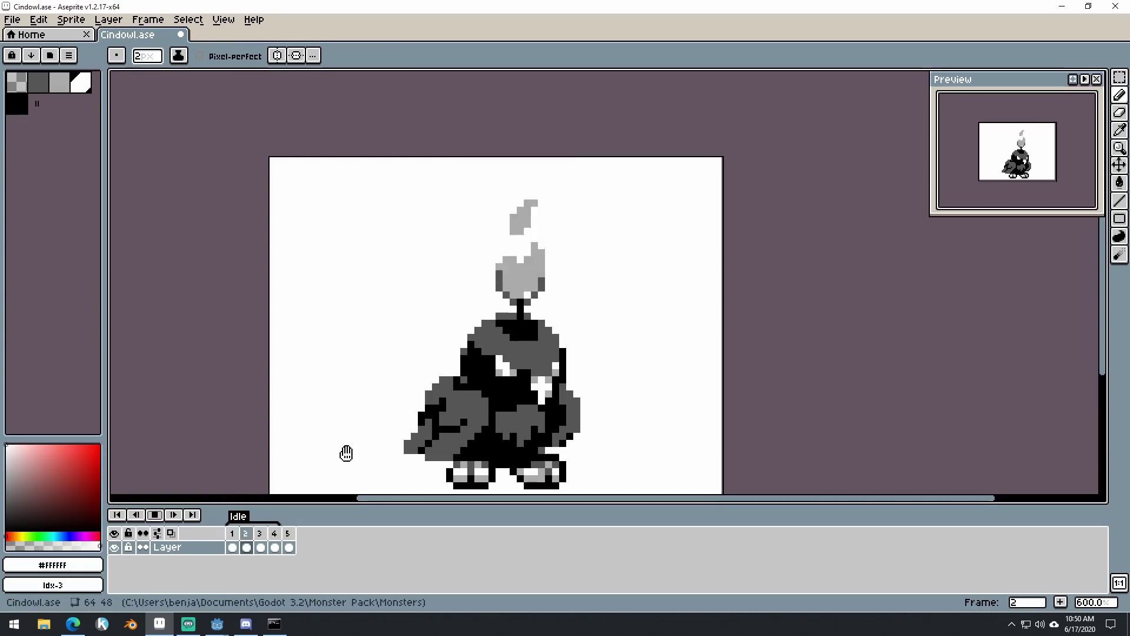
- Paint out the detached wisps above the flame with white, checking frames 1 to 4
click(232, 532)
scroll(604, 315, up, 3)
key(Return)
click(248, 534)
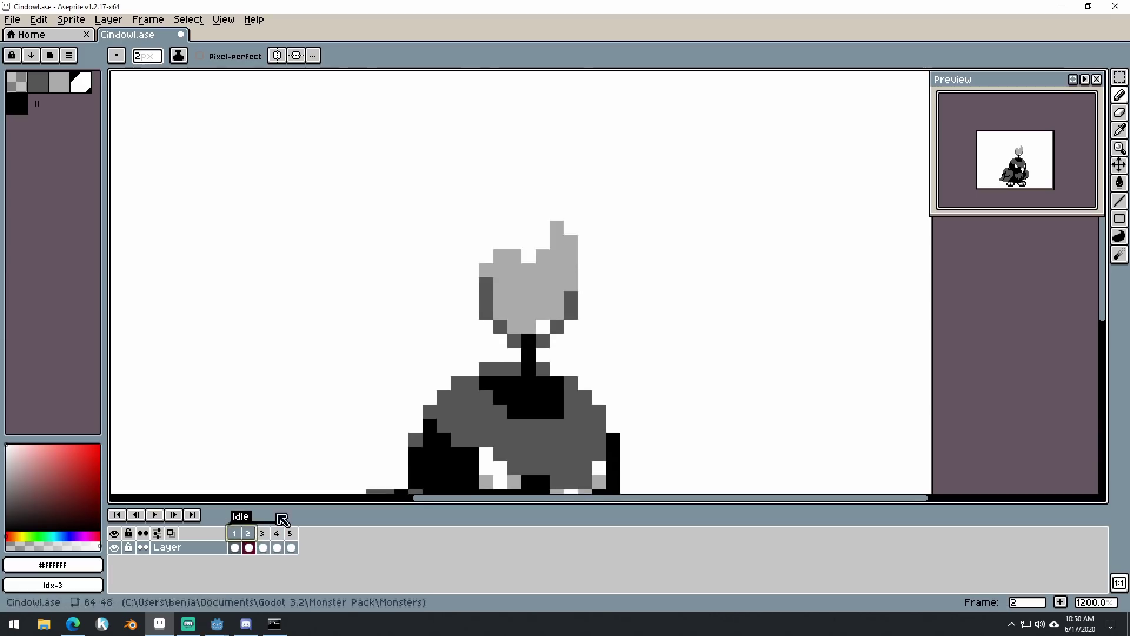
alt+click(507, 288)
click(262, 533)
click(276, 533)
- Play the Idle loop and step through frames 1 to 4 to examine the flame shapes without wisps
click(235, 533)
key(Return)
drag(358, 325, 326, 406)
click(235, 533)
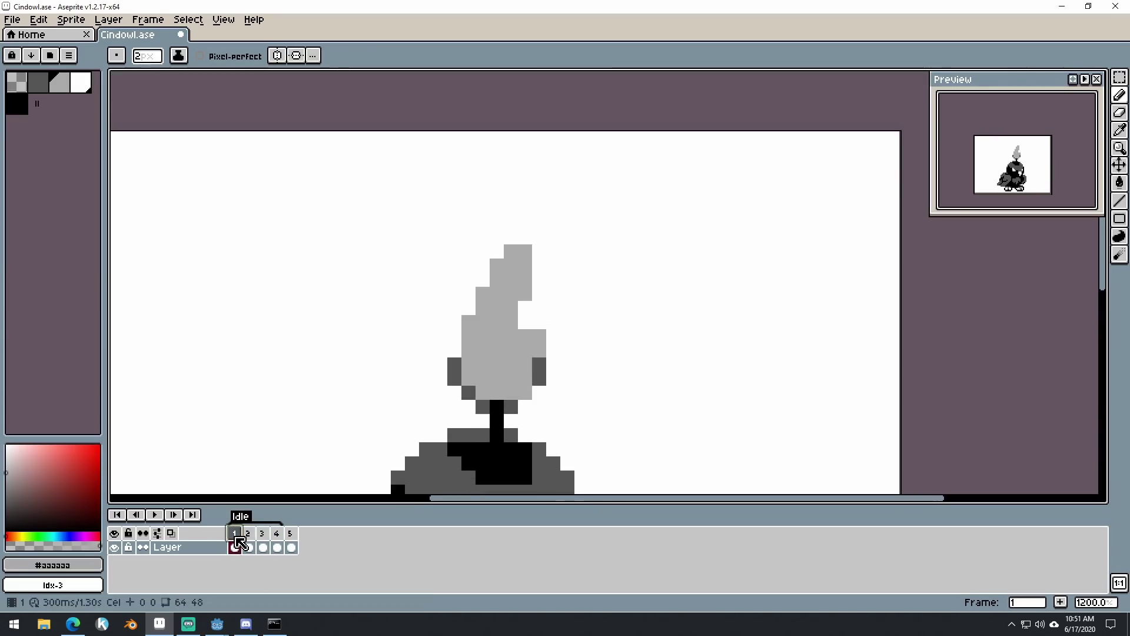
click(248, 533)
click(262, 533)
click(276, 533)
key(ctrl+z)
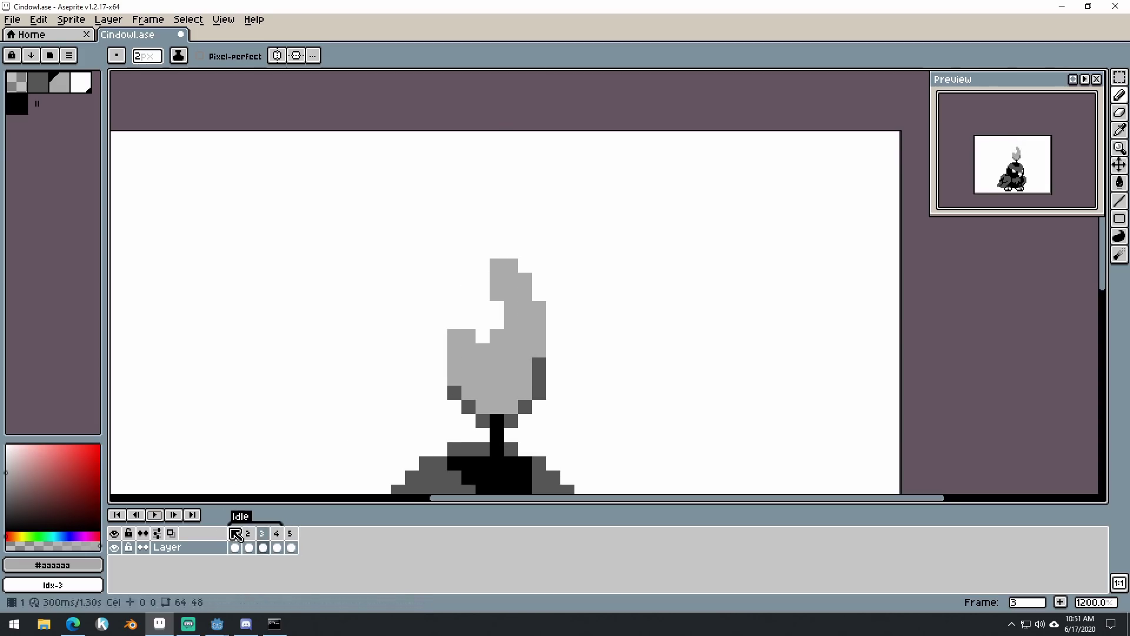
- In frame 4, reshape the flame's tip using light grey #aaaaaa and white, and play the loop
click(277, 545)
drag(497, 337, 482, 350)
alt+click(472, 293)
drag(474, 292, 511, 279)
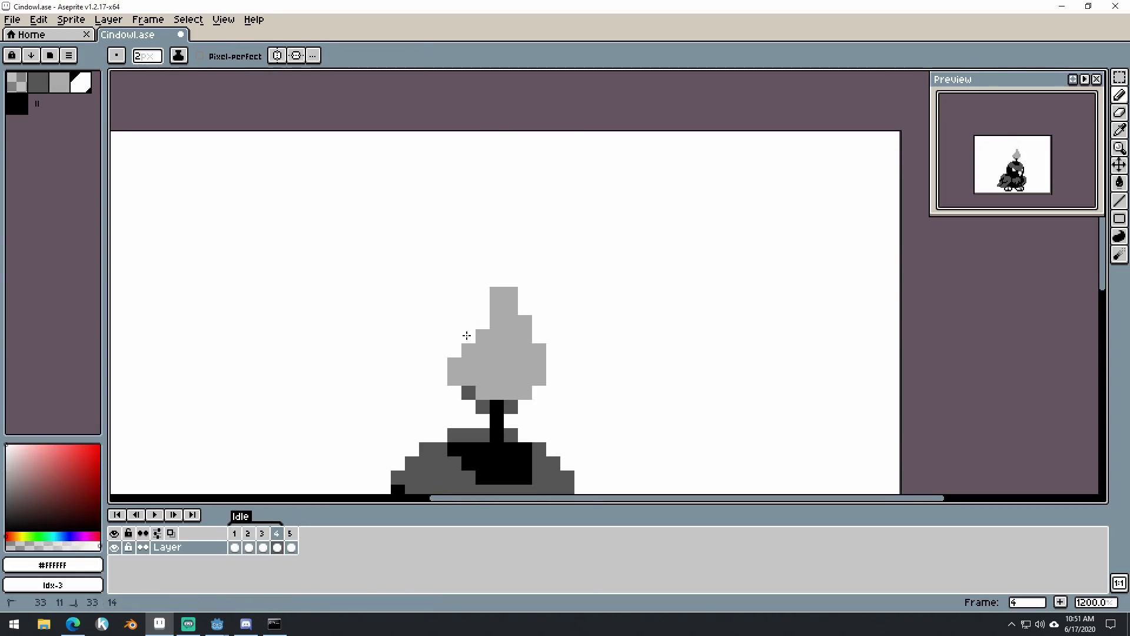
click(156, 515)
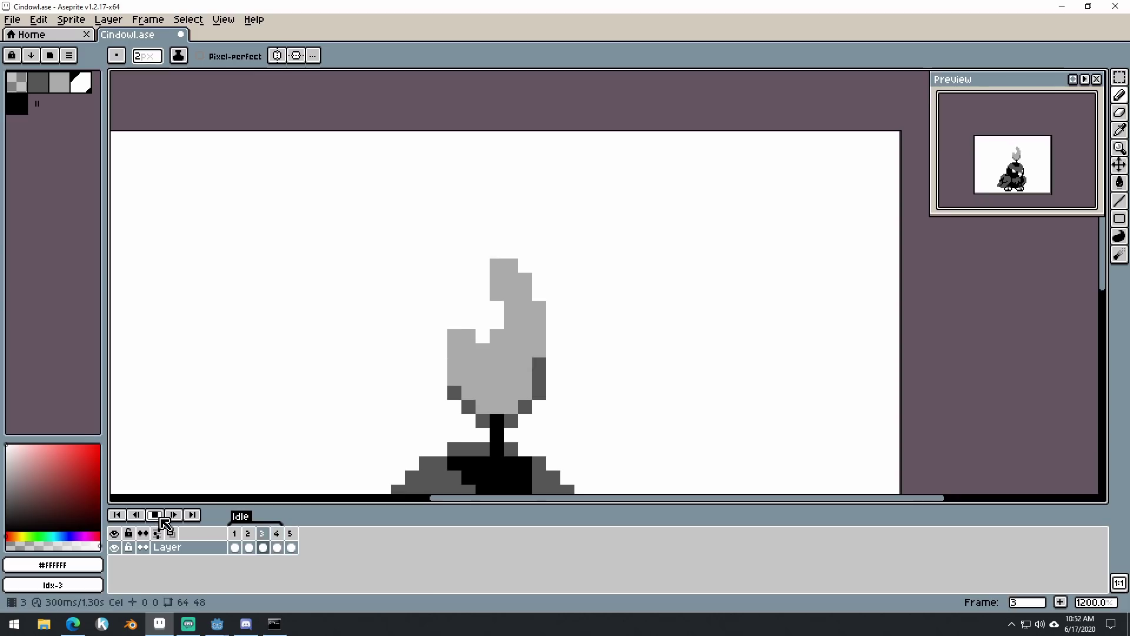
- In frame 3, draw a small detached spark high above the flame in light grey #aaaaaa
click(264, 533)
alt+click(507, 306)
drag(568, 180, 566, 195)
alt+click(589, 206)
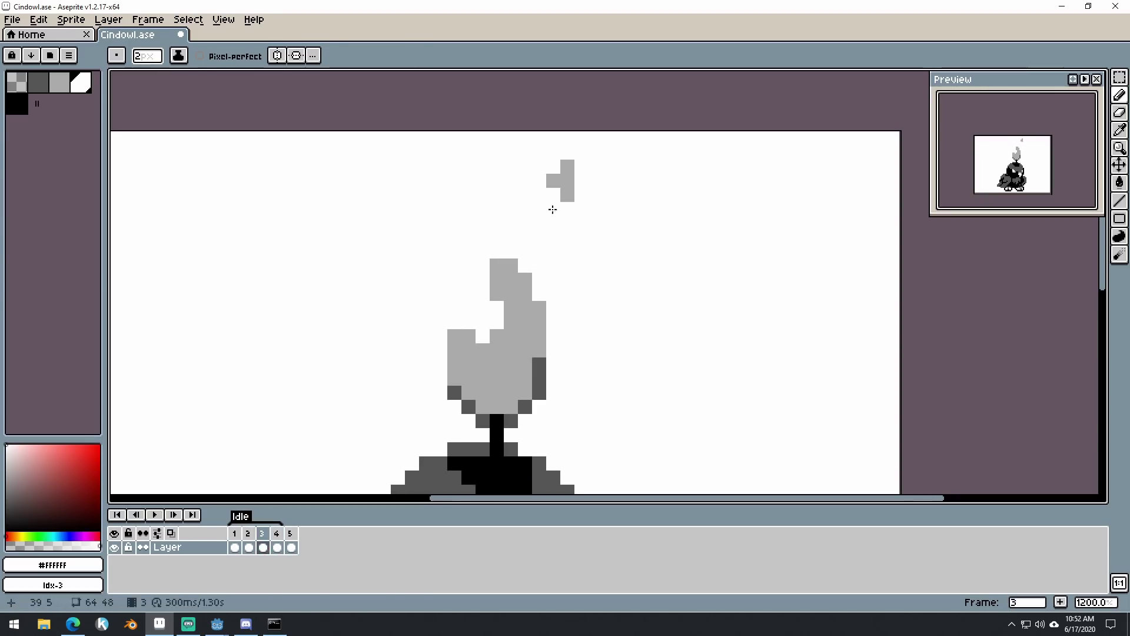
- Draw a small notched spark in frame 1 and a slanted wisp in frame 4 above the flame in #aaaaaa, and play the loop
click(277, 533)
key(Right)
key(Right)
alt+click(494, 330)
drag(442, 189, 441, 206)
alt+click(455, 191)
click(455, 193)
alt+click(433, 182)
click(277, 534)
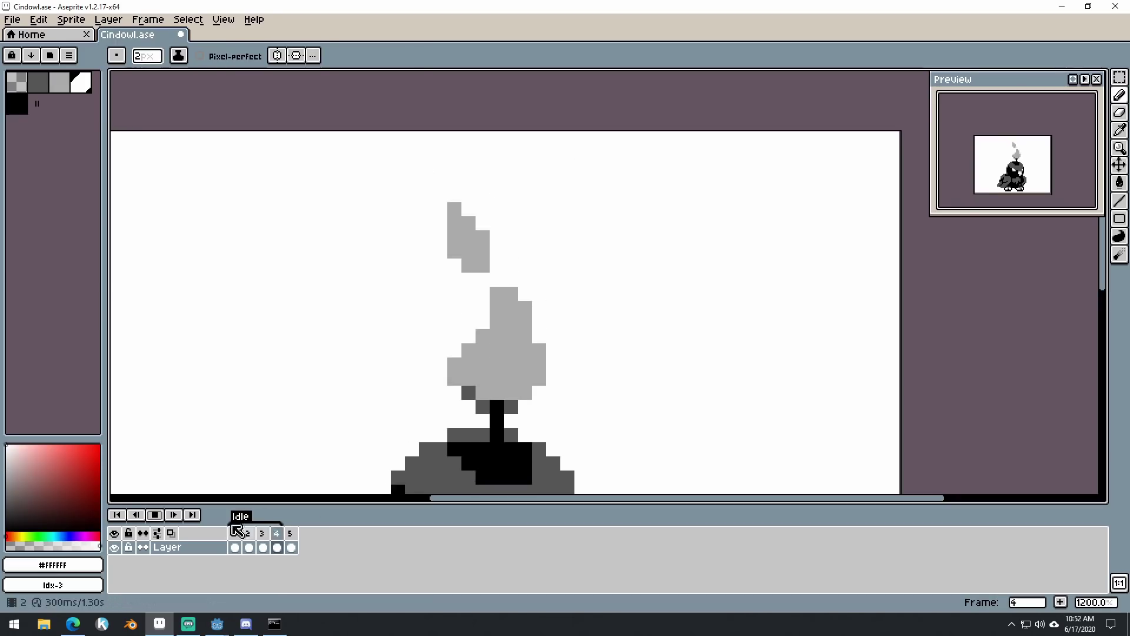
click(155, 515)
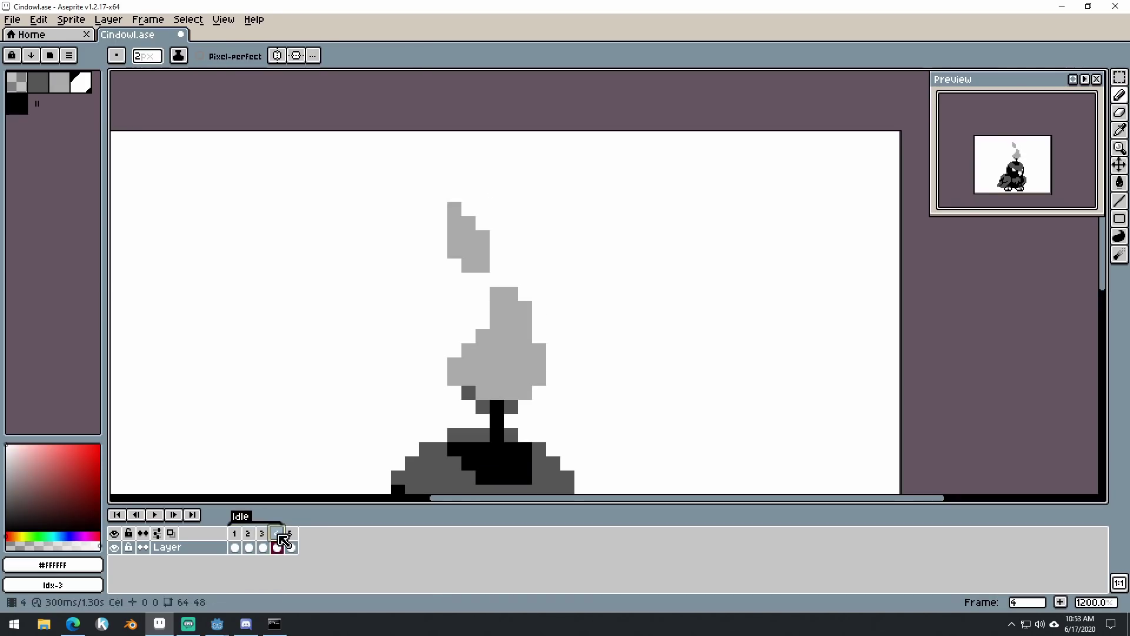
- In frame 1, move the detached spark about two pixels to the right
key(m)
drag(353, 166, 455, 238)
drag(433, 203, 461, 203)
- In frame 3, move the detached spark about two pixels to the left, and play the Idle loop
click(248, 534)
click(263, 534)
drag(666, 139, 525, 224)
drag(615, 206, 586, 205)
drag(248, 534, 282, 534)
click(156, 514)
scroll(588, 259, down, 5)
scroll(593, 280, up, 4)
click(234, 533)
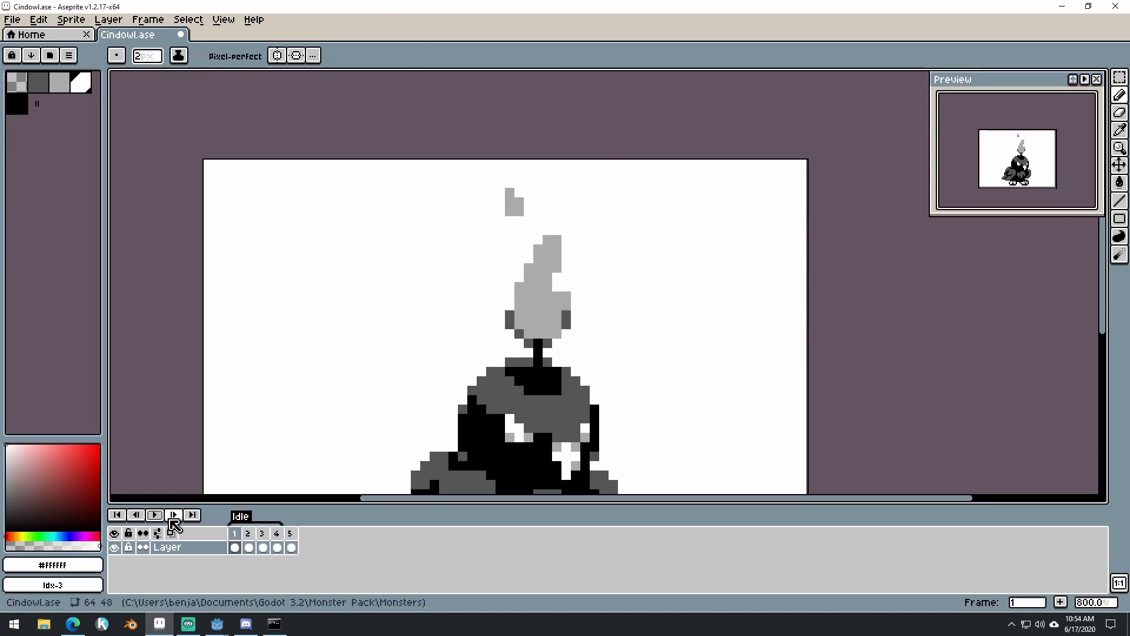
- In frame 4, select and reposition the detached wisp above the flame, and clear the selection
scroll(571, 331, down, 4)
scroll(517, 261, up, 3)
click(248, 533)
click(277, 534)
key(m)
drag(465, 251, 529, 293)
drag(502, 290, 555, 286)
key(ctrl+d)
- In frame 3, move the detached spark about two pixels left and one pixel down, and play the Idle loop
click(263, 534)
click(276, 533)
click(262, 535)
click(276, 534)
click(263, 534)
drag(537, 272, 523, 279)
click(262, 534)
drag(513, 228, 549, 252)
drag(534, 244, 520, 251)
click(234, 533)
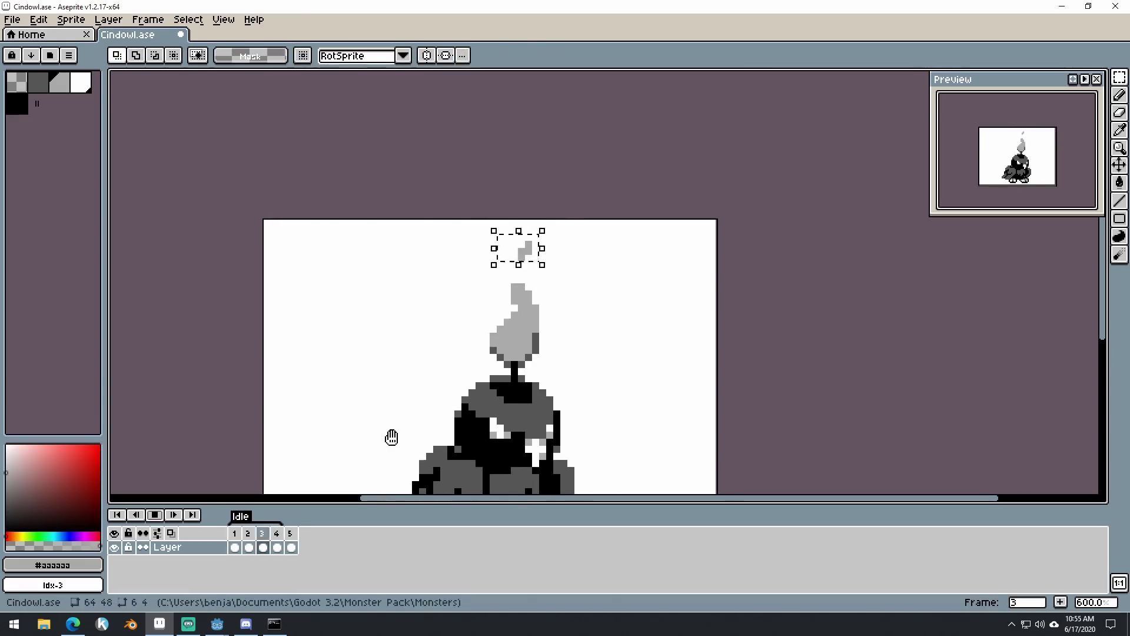
click(155, 515)
click(429, 292)
scroll(359, 238, down, 2)
click(159, 516)
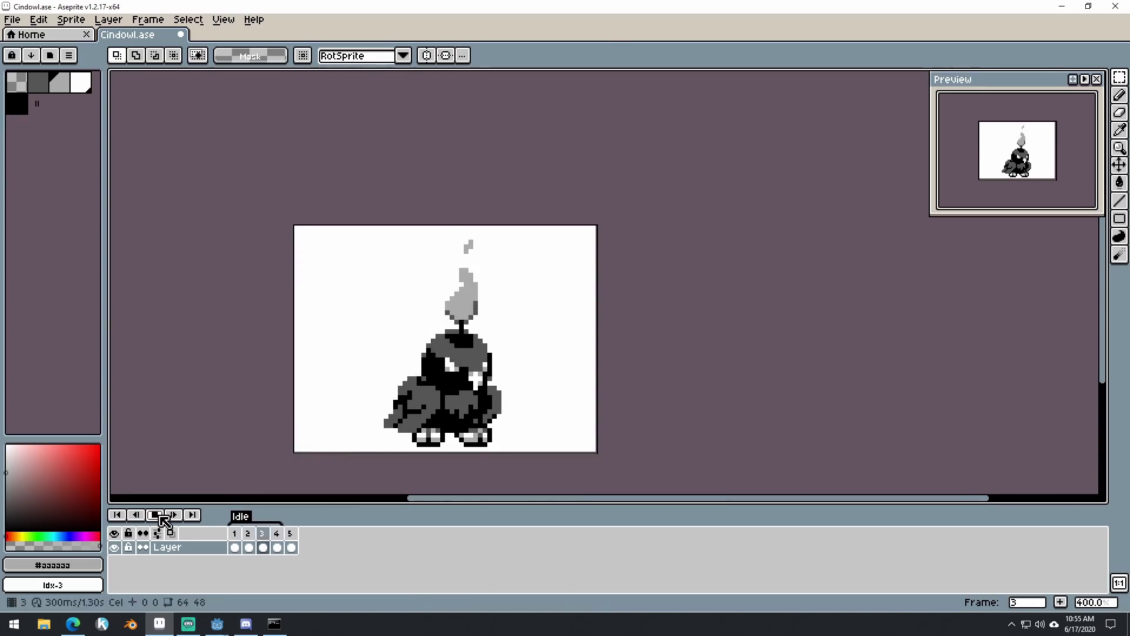
- Move the detached spark farther right in frame 3 and slightly left in frame 1
click(248, 547)
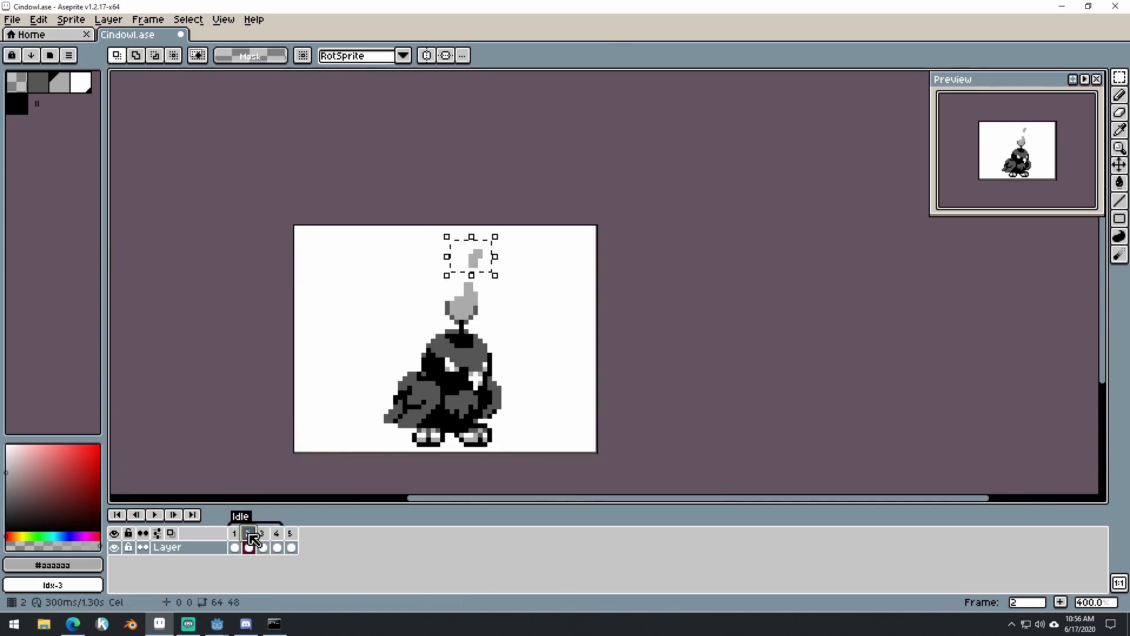
click(263, 537)
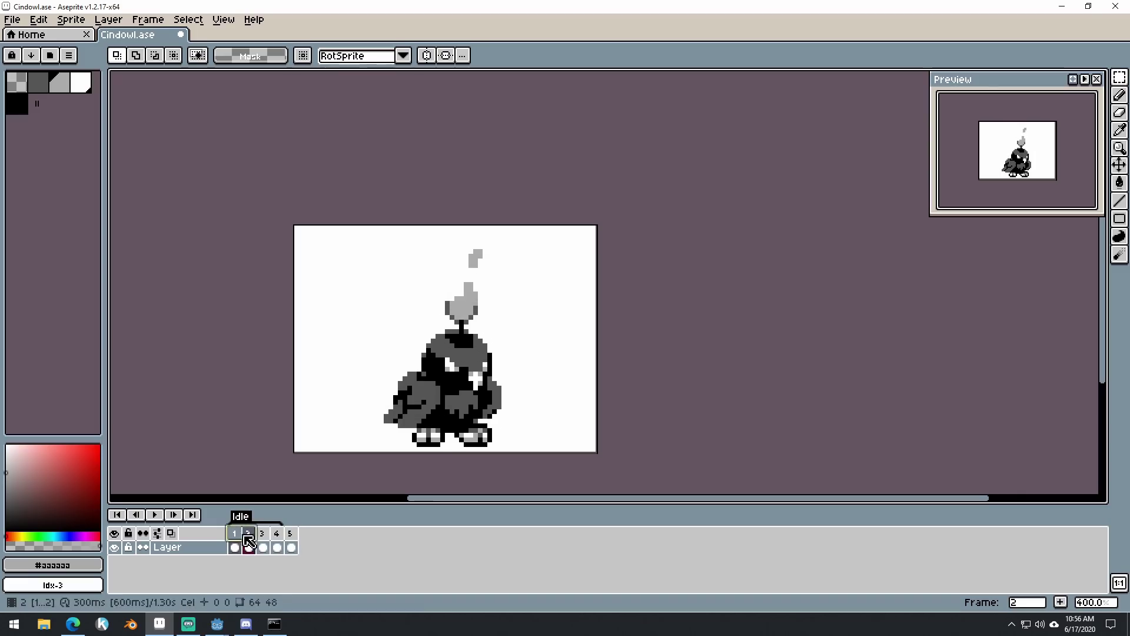
drag(459, 229, 498, 257)
mouse_move(474, 243)
mouse_down()
mouse_move(485, 242)
mouse_move(478, 258)
mouse_up()
click(234, 534)
drag(413, 230, 501, 253)
mouse_move(465, 244)
mouse_down()
mouse_move(443, 271)
mouse_move(445, 247)
mouse_up()
- Play the Idle loop repeatedly and examine how the flame and its detached sparks move between frames
click(276, 534)
click(234, 533)
click(371, 313)
key(Return)
key(Return)
click(234, 534)
click(353, 383)
click(155, 515)
scroll(461, 299, up, 3)
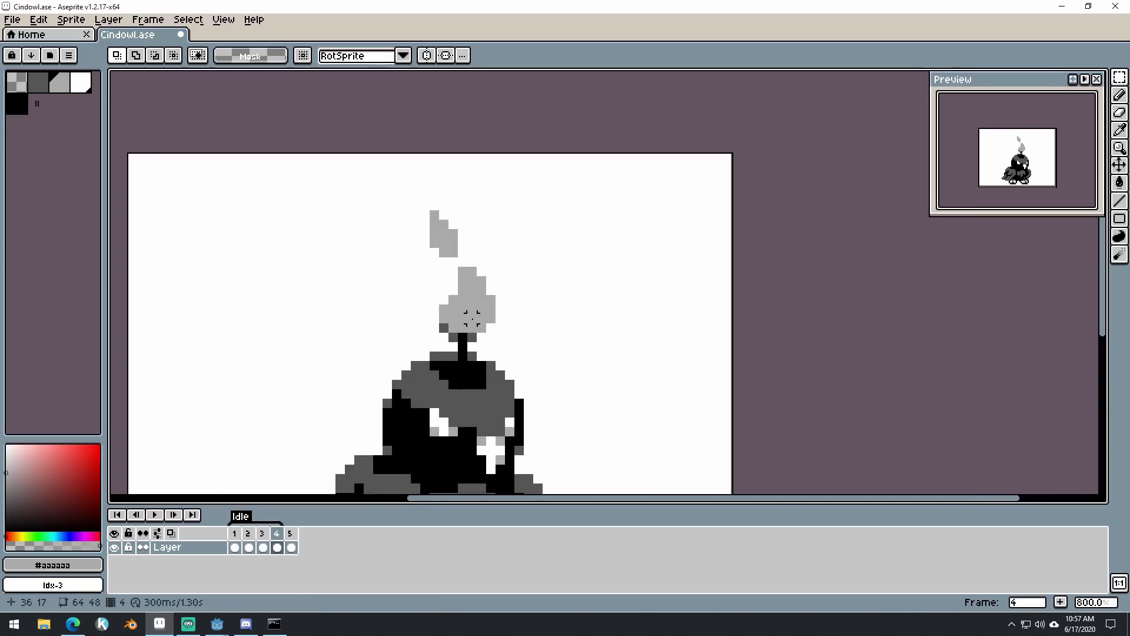
scroll(461, 299, down, 1)
drag(461, 299, 532, 243)
key(Return)
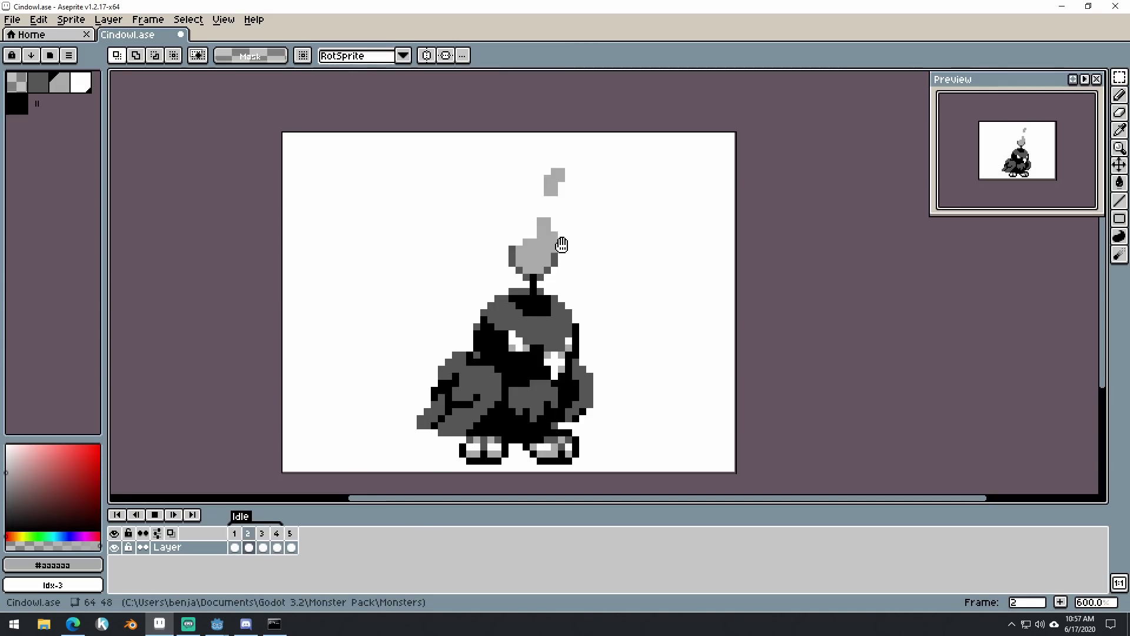
click(156, 516)
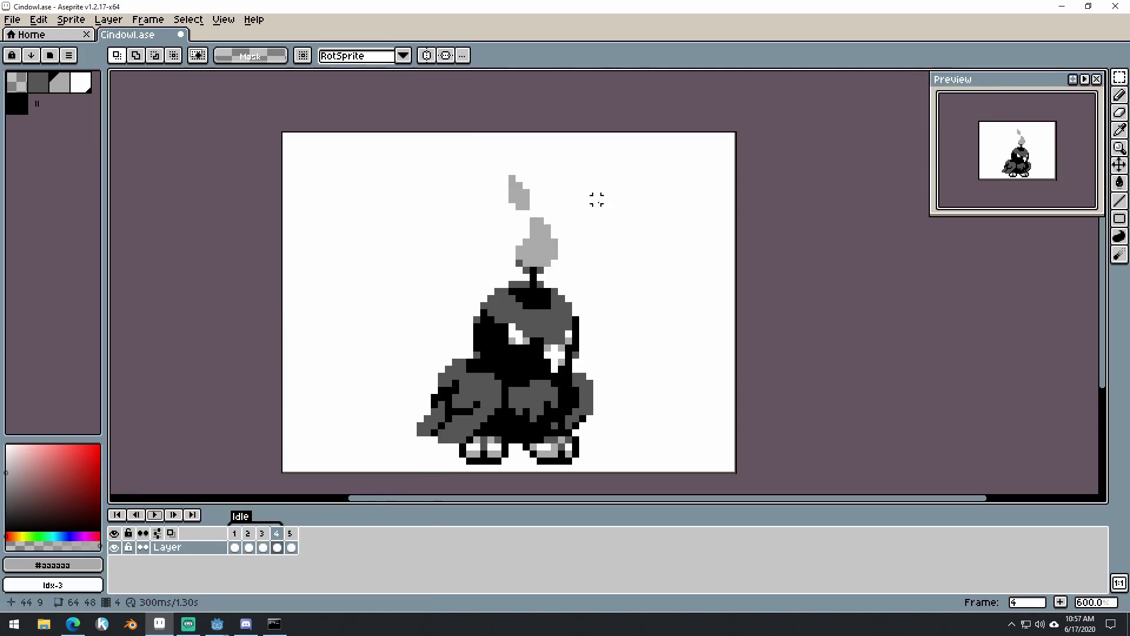
- In frame 1, fill the inside of the flame with white using a 1 px pencil, leaving a light grey outline
drag(604, 206, 646, 220)
scroll(574, 218, up, 2)
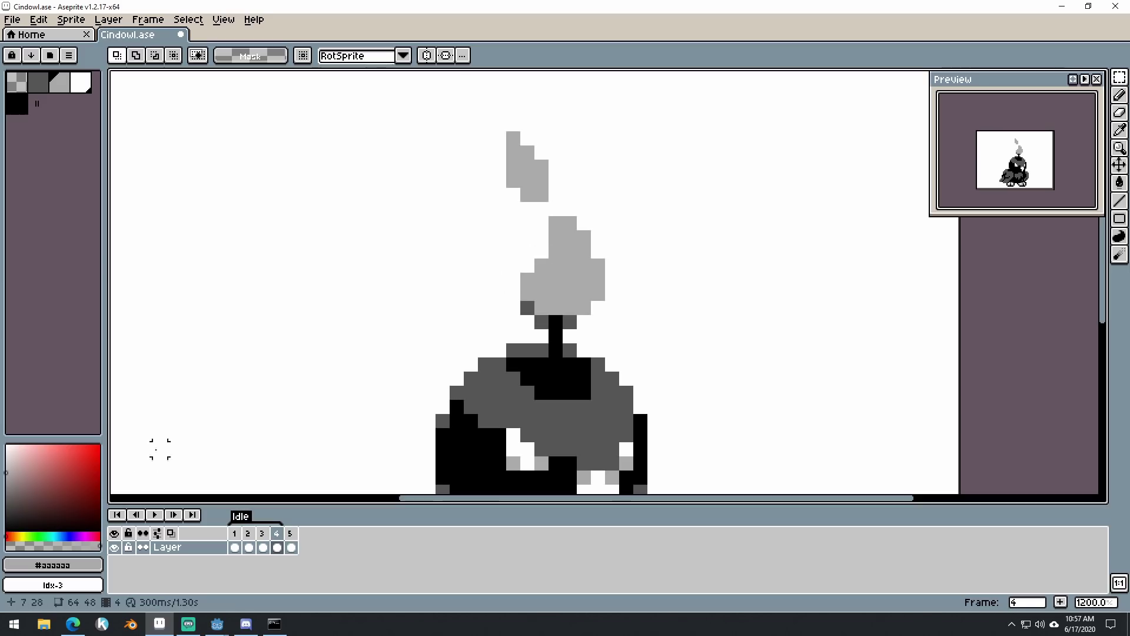
click(234, 533)
key(b)
alt+click(640, 251)
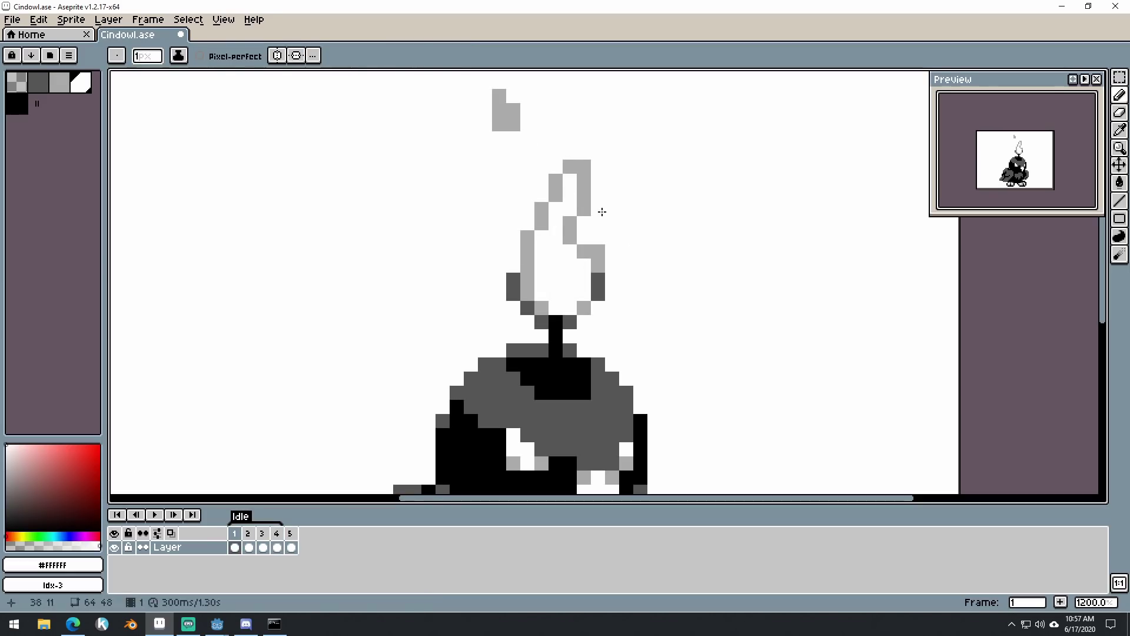
scroll(595, 292, down, 2)
scroll(587, 282, up, 2)
alt+click(538, 267)
- In frame 2, fill the inside of the flame with white and add a white pixel inside the detached wisp
click(248, 533)
alt+click(507, 330)
drag(549, 291, 562, 316)
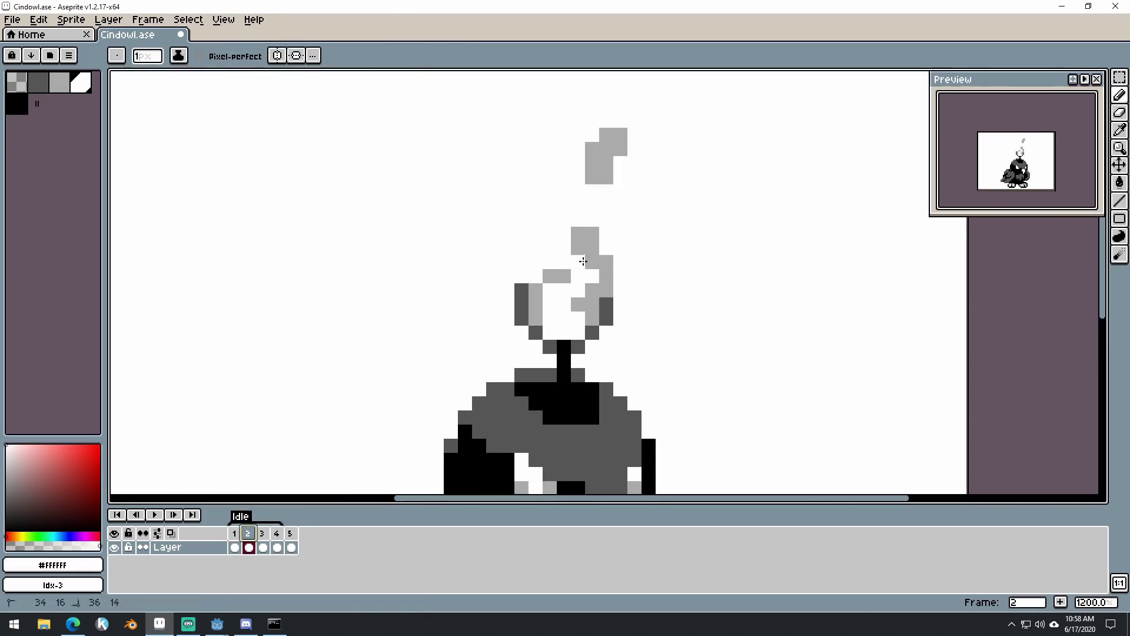
key(ctrl+z)
drag(591, 262, 550, 331)
click(537, 305)
click(591, 235)
drag(604, 164, 605, 150)
- In frame 3, fill the inside of the flame with white up to its light grey outline, and check the neighbouring frames
click(262, 534)
mouse_move(536, 299)
mouse_down()
mouse_move(564, 331)
mouse_move(588, 267)
mouse_move(549, 295)
mouse_up()
click(234, 534)
click(277, 534)
click(290, 534)
- Refine the inner flame outlines in frames 1 to 3 with white and light grey #aaaaaa, and play the Idle loop
click(234, 534)
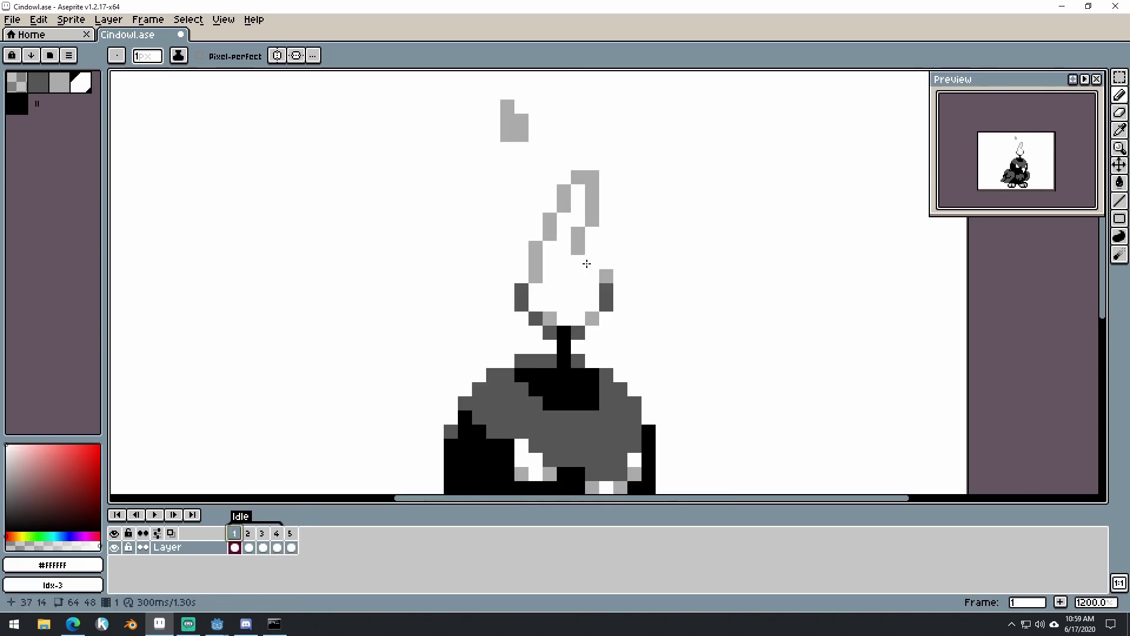
alt+click(593, 259)
alt+click(541, 294)
click(479, 404)
drag(248, 534, 263, 538)
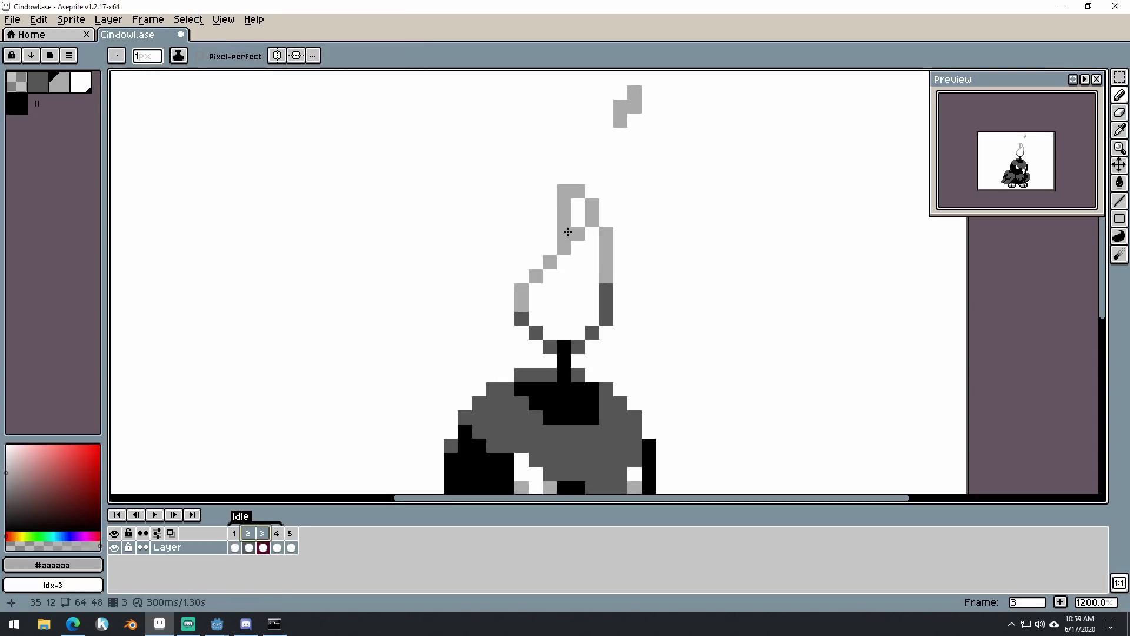
click(237, 537)
key(Return)
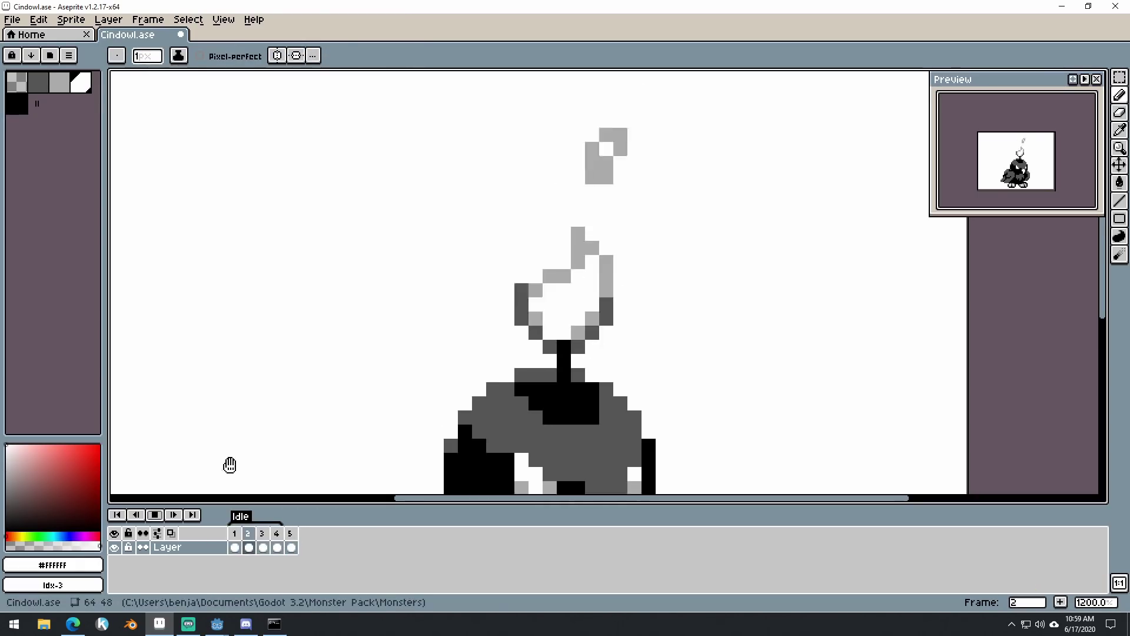
- In frame 4, fill the inside of the flame with white, tidy its light grey outline, and play the Idle loop
scroll(517, 308, down, 5)
scroll(470, 294, up, 3)
drag(235, 534, 275, 532)
scroll(485, 268, up, 4)
alt+click(449, 224)
mouse_move(422, 238)
mouse_down()
mouse_move(421, 222)
mouse_move(450, 352)
mouse_up()
mouse_move(478, 295)
mouse_down()
mouse_move(520, 298)
mouse_move(471, 268)
mouse_move(449, 343)
mouse_up()
alt+click(506, 323)
alt+click(454, 206)
mouse_move(477, 181)
mouse_down()
mouse_move(449, 212)
mouse_move(461, 167)
mouse_up()
alt+click(453, 238)
alt+click(478, 236)
scroll(478, 261, down, 3)
click(237, 535)
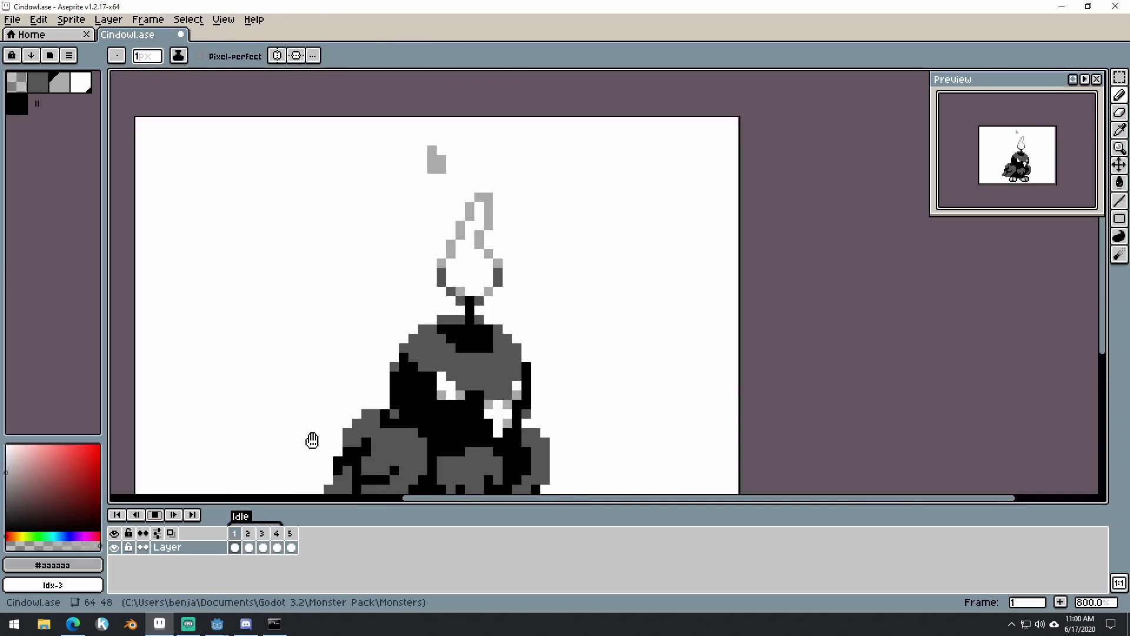
- In frame 1, recolour the dark grey pixels on both sides of the flame outline to light grey #aaaaaa
scroll(454, 295, up, 2)
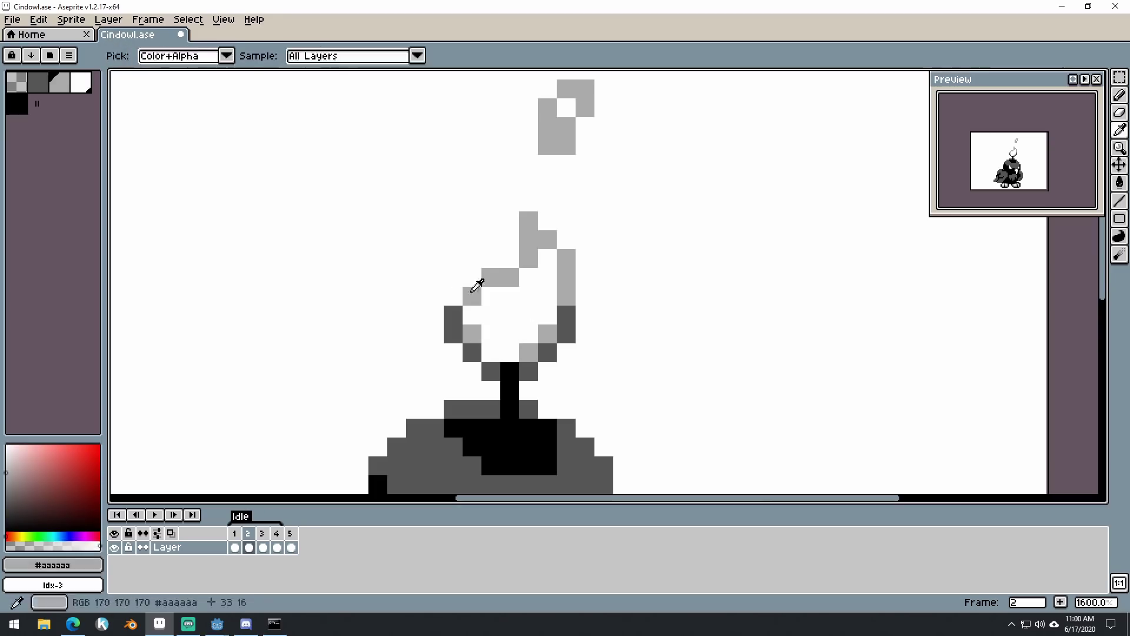
drag(235, 534, 262, 535)
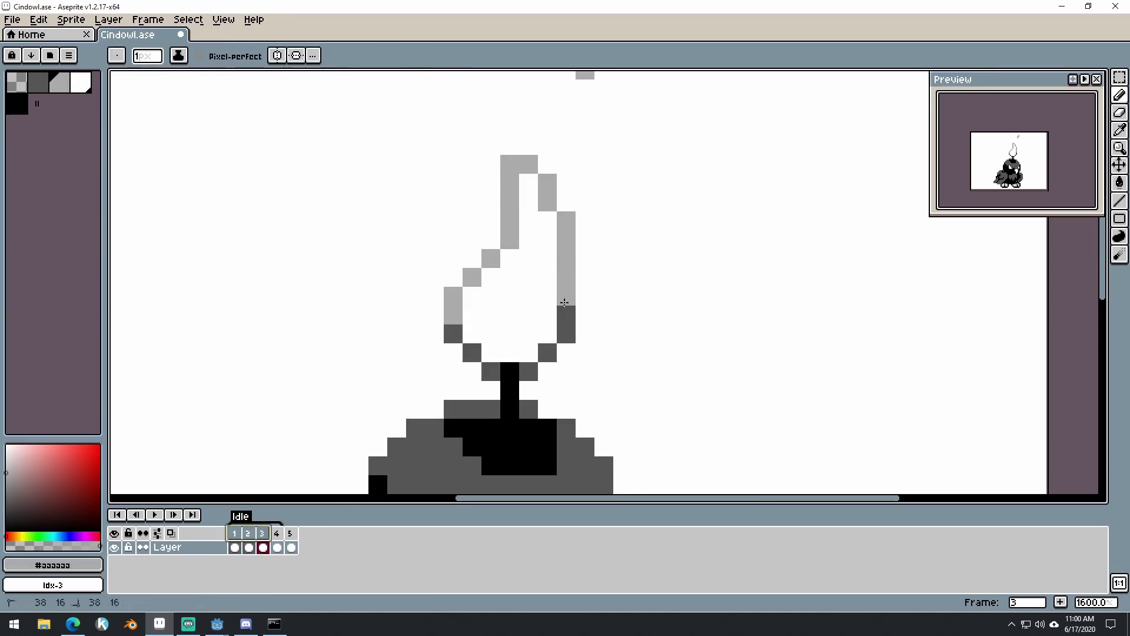
key(Left)
key(Left)
click(454, 296)
click(566, 296)
alt+click(514, 300)
alt+click(567, 297)
click(453, 315)
click(548, 333)
click(570, 313)
- Clean up the lower flame edges in frames 2 to 4 with white inside and light grey outlines, and replay the Idle loop
key(Right)
alt+click(542, 325)
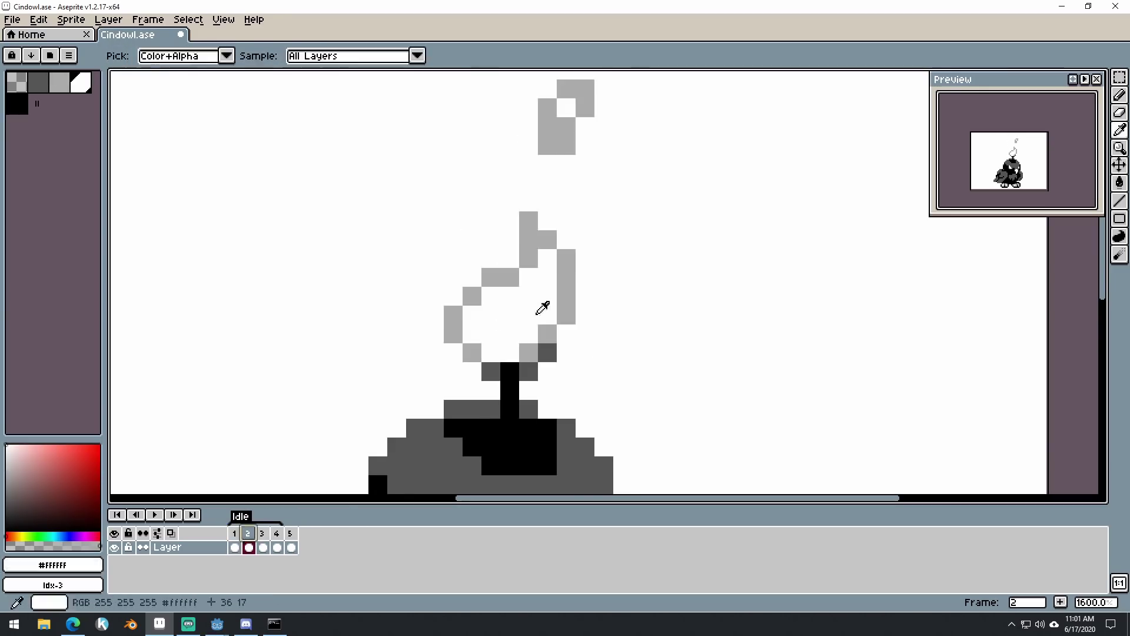
click(528, 352)
key(Right)
alt+click(453, 315)
key(Right)
click(472, 334)
alt+click(507, 316)
scroll(559, 328, down, 4)
click(155, 516)
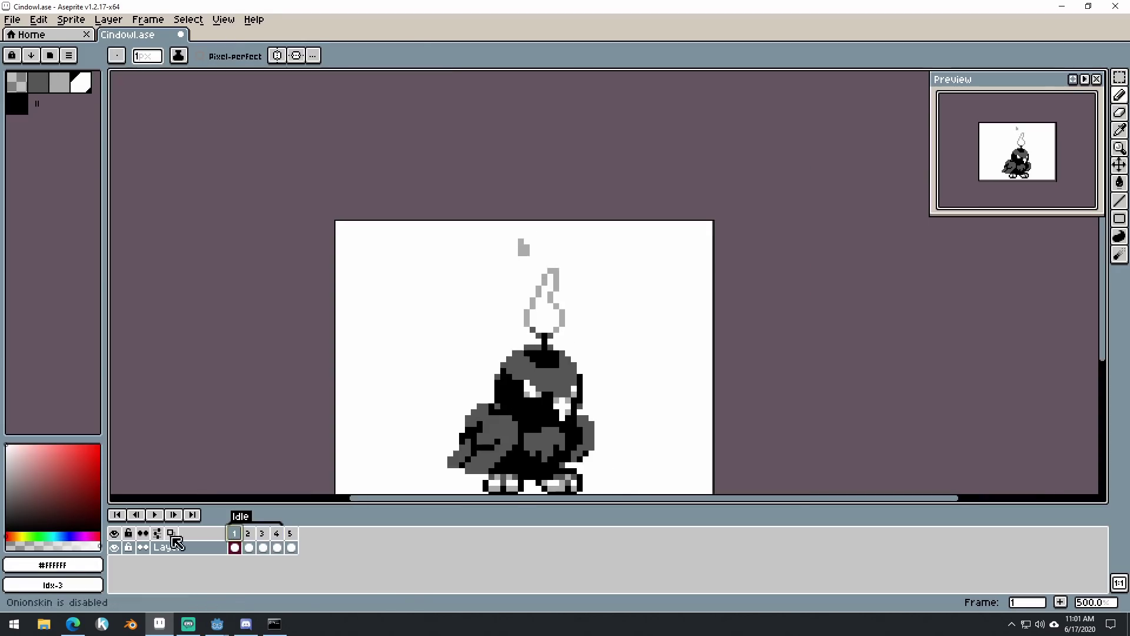
- In frame 5, fill the inside of the flame with white, refine its light grey outline, and play the animation
drag(106, 524, 107, 524)
click(187, 517)
scroll(573, 297, up, 4)
alt+click(530, 346)
drag(520, 332, 500, 270)
mouse_move(519, 233)
mouse_down()
mouse_move(478, 266)
mouse_move(443, 402)
mouse_up()
alt+click(500, 271)
drag(557, 402, 556, 364)
alt+click(494, 355)
drag(463, 346, 482, 308)
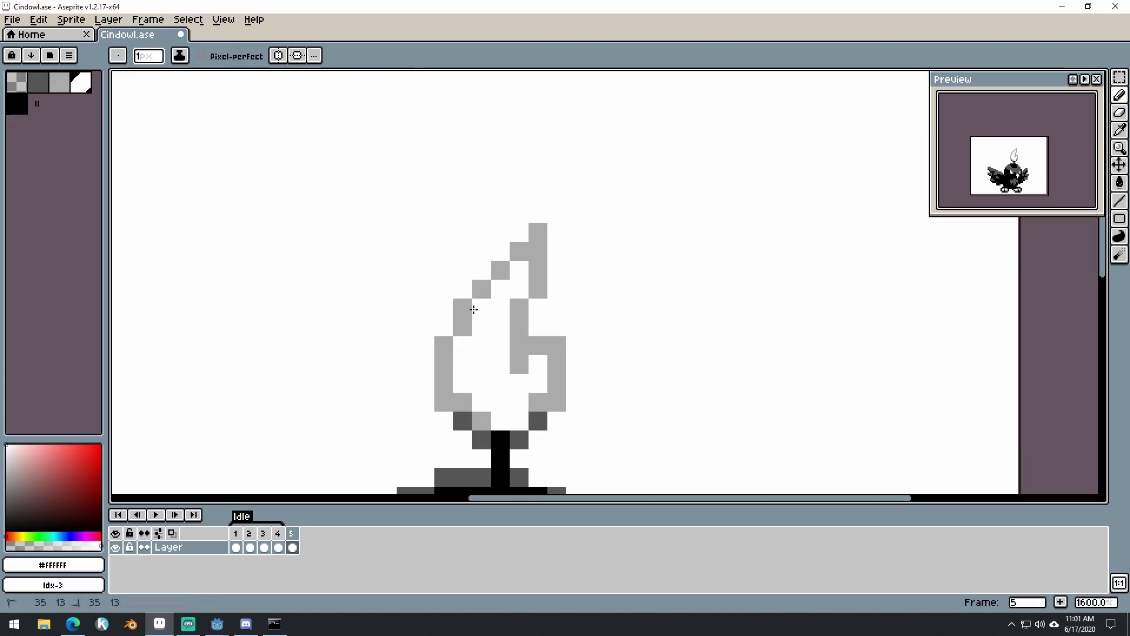
drag(463, 402, 482, 420)
alt+click(519, 365)
click(519, 345)
scroll(562, 236, down, 4)
click(155, 517)
- In frame 2, thin the detached wisp's lower end with white pixels, leaving a light grey outline
click(266, 533)
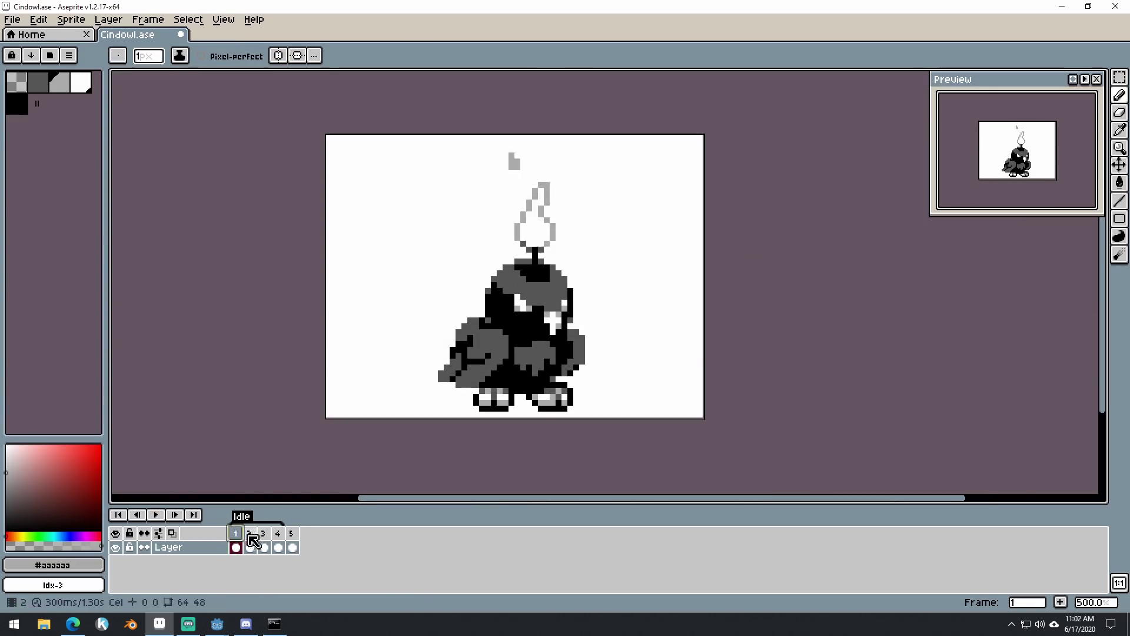
scroll(550, 164, up, 4)
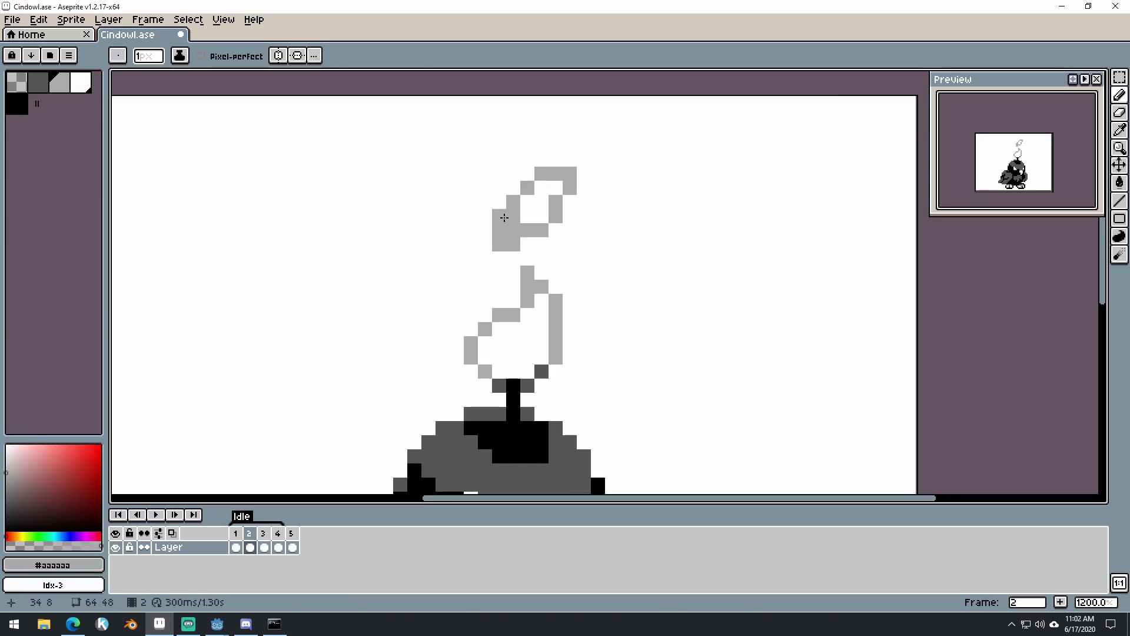
alt+click(531, 214)
click(513, 216)
click(513, 244)
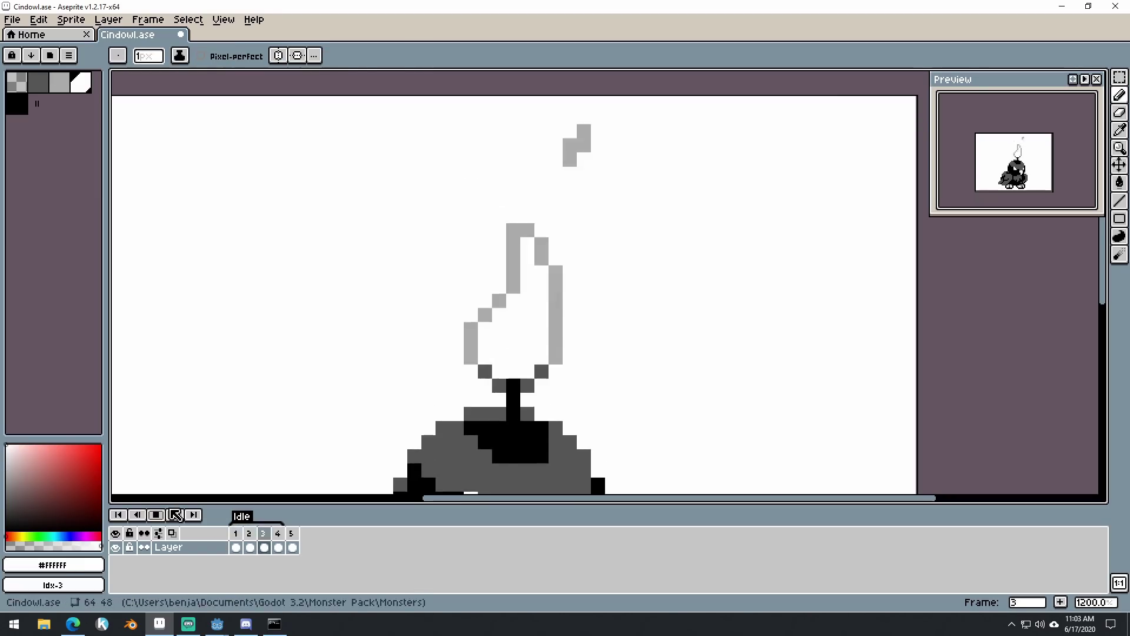
- In frame 1, smooth the outline of the flame's curved tip with light grey and white pixels
click(156, 515)
click(542, 258)
key(Right)
key(Left)
alt+click(499, 244)
click(485, 258)
alt+click(506, 271)
click(513, 216)
alt+click(531, 218)
click(513, 230)
- In frame 3, extend the detached wisp with light grey pixels into a hollow outline and compare it with frame 2
click(249, 534)
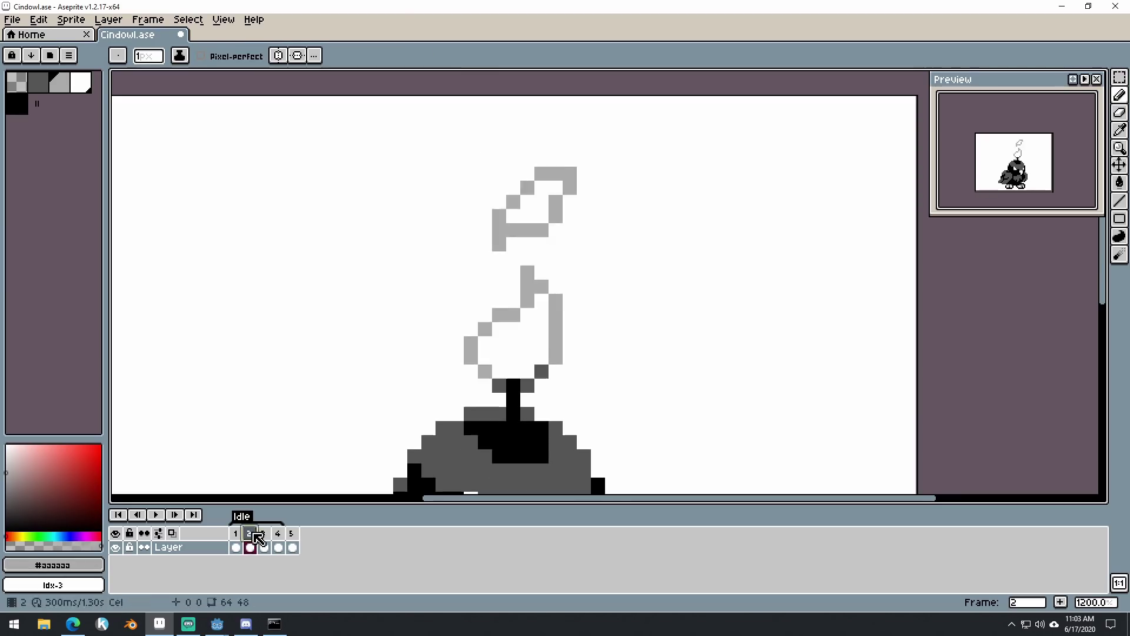
click(262, 536)
drag(556, 145, 562, 176)
click(588, 121)
click(250, 534)
- In frame 4, smooth the flame's left side, tip and right shoulder with light grey and white pixels, comparing with frame 1
click(277, 534)
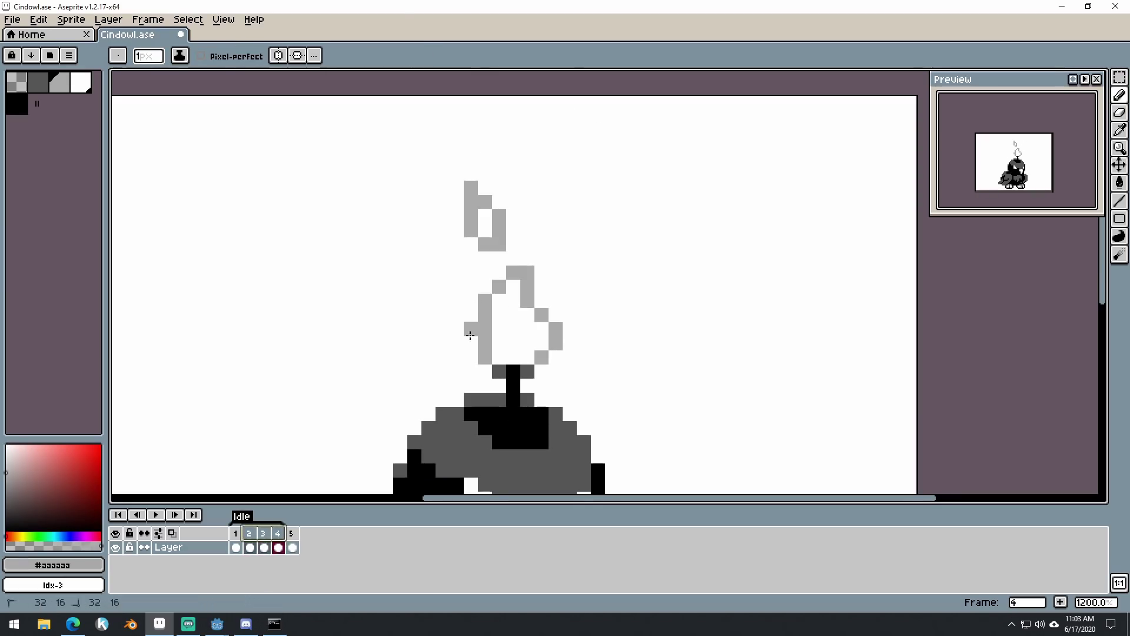
alt+click(492, 330)
click(485, 316)
click(237, 534)
click(277, 534)
click(238, 533)
click(278, 535)
alt+click(485, 287)
click(500, 273)
alt+click(527, 288)
click(528, 274)
alt+click(556, 329)
click(541, 315)
click(264, 534)
click(236, 534)
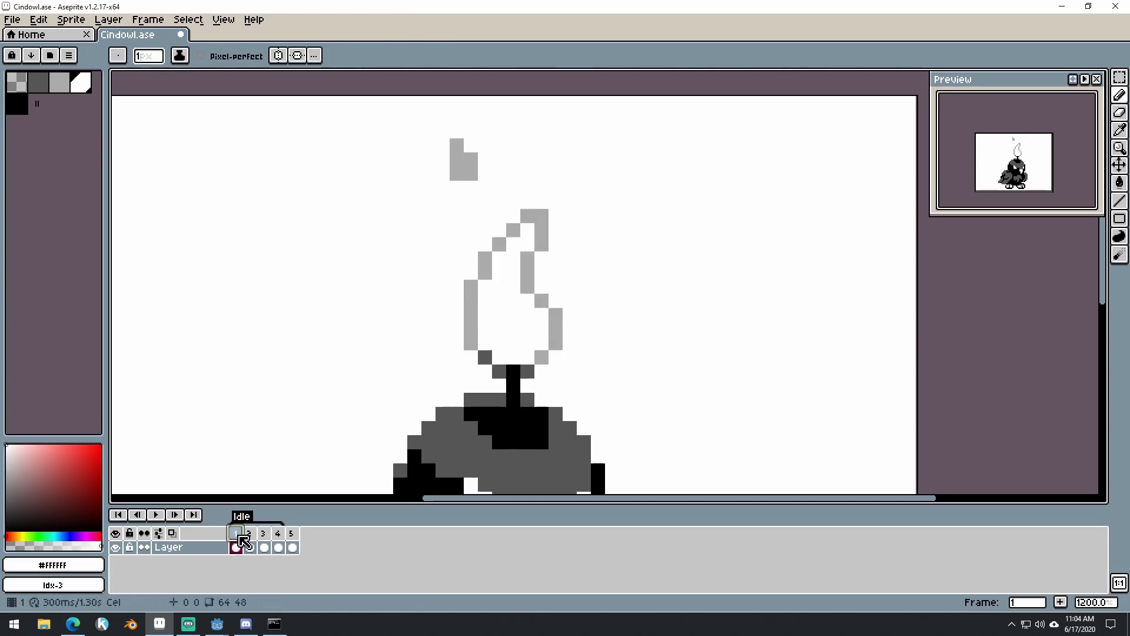
- Play the Idle loop and reshape the tip of the flame in frame 4 with white and light grey pixels
click(156, 515)
scroll(588, 283, down, 4)
scroll(595, 288, up, 3)
click(156, 515)
drag(236, 535, 253, 536)
click(277, 534)
scroll(498, 217, up, 2)
alt+click(513, 221)
click(522, 206)
alt+click(507, 235)
click(507, 208)
alt+click(522, 200)
- In frame 4, adjust a pixel on the flame's right edge and compare the flame with the other frames
click(265, 535)
click(277, 535)
alt+click(537, 252)
click(549, 249)
click(266, 534)
click(278, 534)
click(236, 534)
click(251, 532)
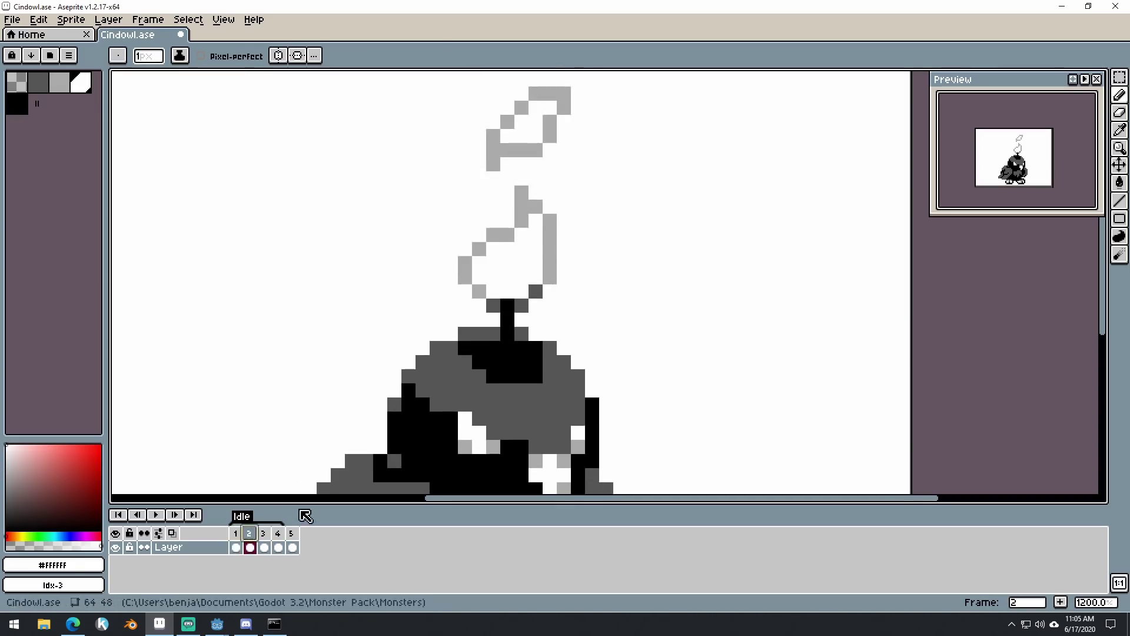
- In frame 4, select the area around the detached wisp, nudge it up one pixel, and play the Idle loop
drag(236, 534, 253, 535)
click(278, 534)
drag(491, 167, 498, 272)
key(m)
drag(416, 185, 515, 299)
key(Up)
key(ctrl+d)
click(156, 514)
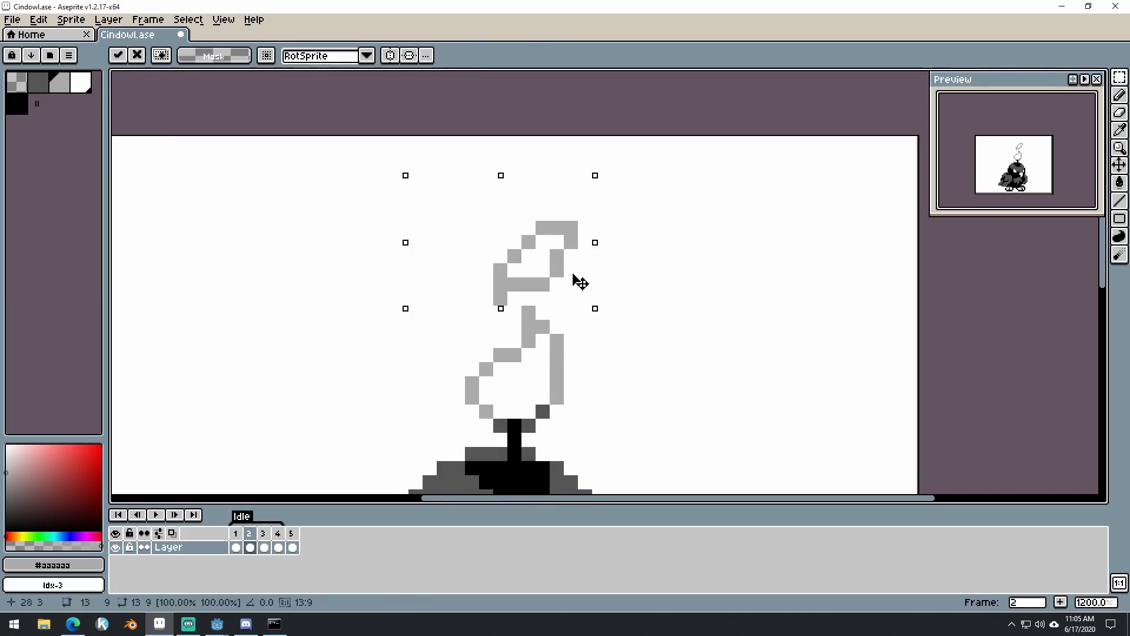
- Undo the last change to the detached wisp in frame 3 and select the wisp again
click(253, 545)
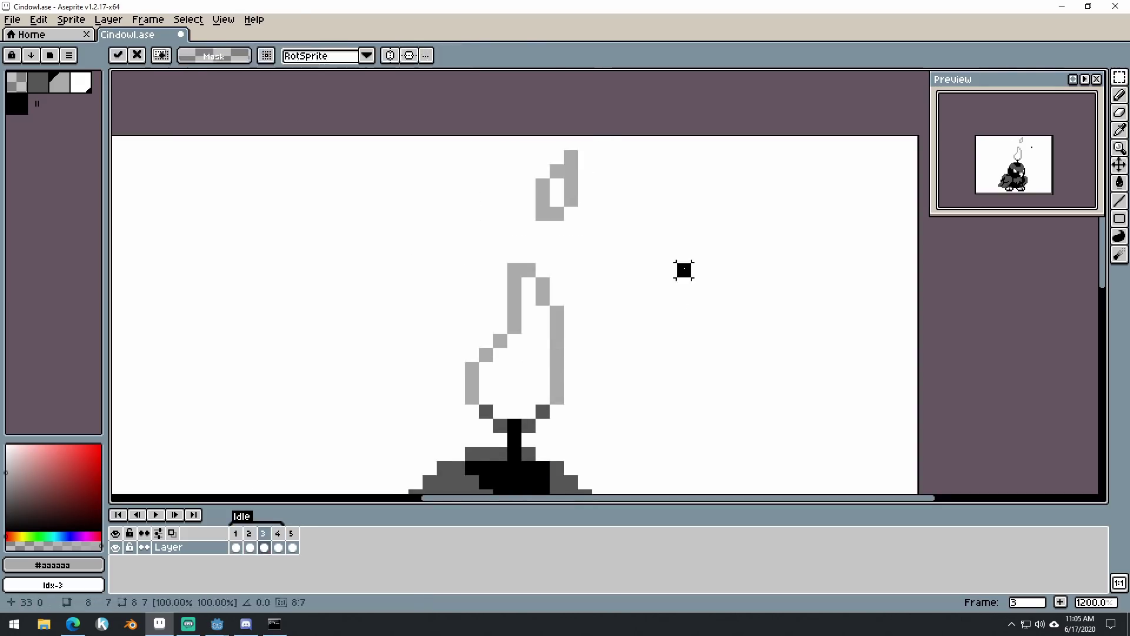
click(157, 515)
click(263, 545)
key(ctrl+z)
drag(513, 141, 621, 220)
- In frame 2, shift the detached wisp one pixel to the left and replay the Idle loop
click(251, 544)
drag(557, 327, 552, 326)
drag(525, 294, 510, 308)
click(597, 311)
key(b)
alt+click(589, 312)
click(238, 544)
click(157, 515)
- In frame 1, select the detached wisp, move it about one pixel left and two pixels up, and play the loop
scroll(515, 298, down, 4)
scroll(568, 371, up, 1)
drag(568, 370, 610, 275)
click(240, 545)
key(Return)
key(Return)
key(m)
drag(476, 119, 532, 162)
drag(507, 158, 500, 145)
key(Return)
- In frame 3, move the detached wisp one pixel right and one pixel up, deselect it, and play the Idle loop
click(263, 534)
drag(561, 112, 623, 174)
drag(590, 147, 595, 139)
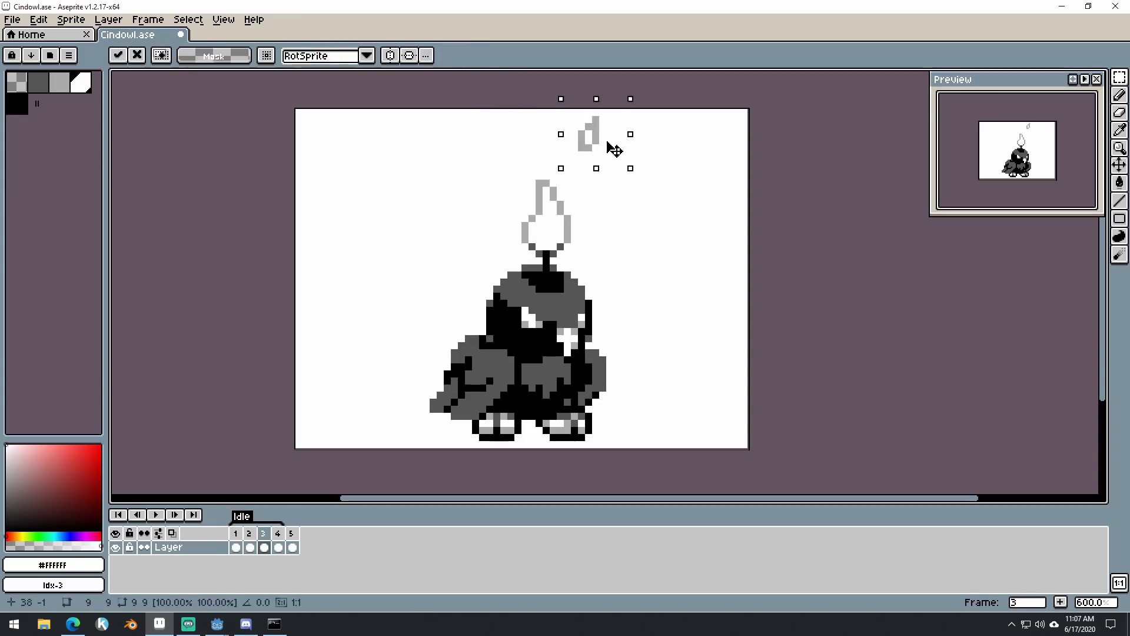
key(ctrl+d)
click(156, 515)
click(254, 533)
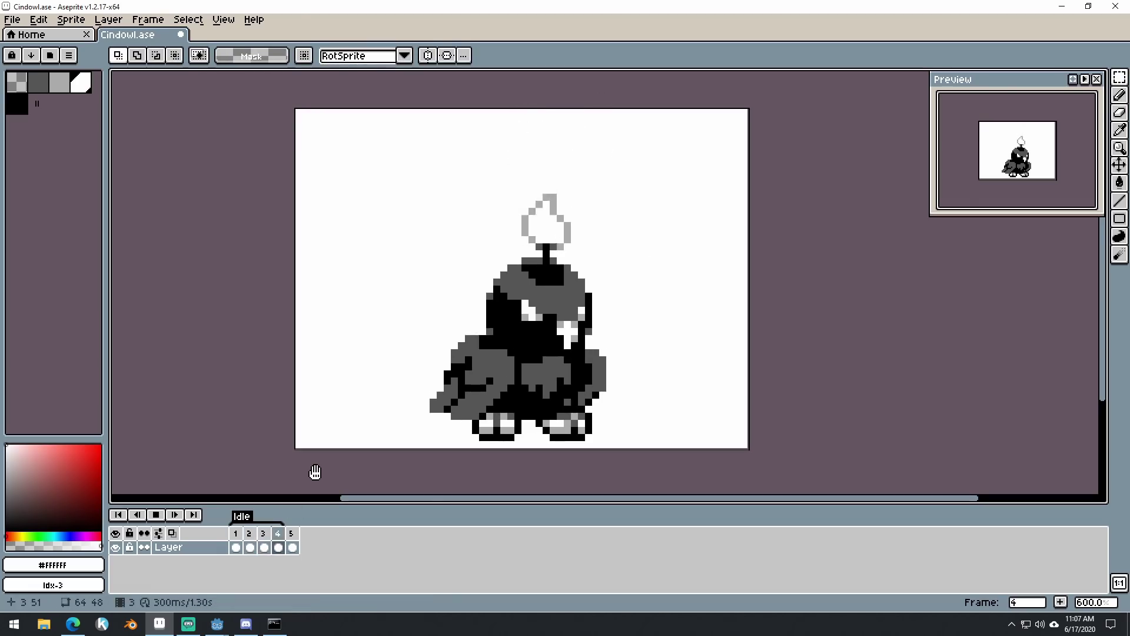
- In frame 3, select the upper part of the flame, shift it one pixel right, and return to the Pencil tool
drag(235, 532, 263, 532)
scroll(612, 220, up, 2)
drag(365, 131, 520, 203)
key(Right)
key(ctrl+d)
key(b)
- In frame 2, redraw the upper flame outline in light grey so its tip leans left, erasing the old right-hand tip with white
click(248, 533)
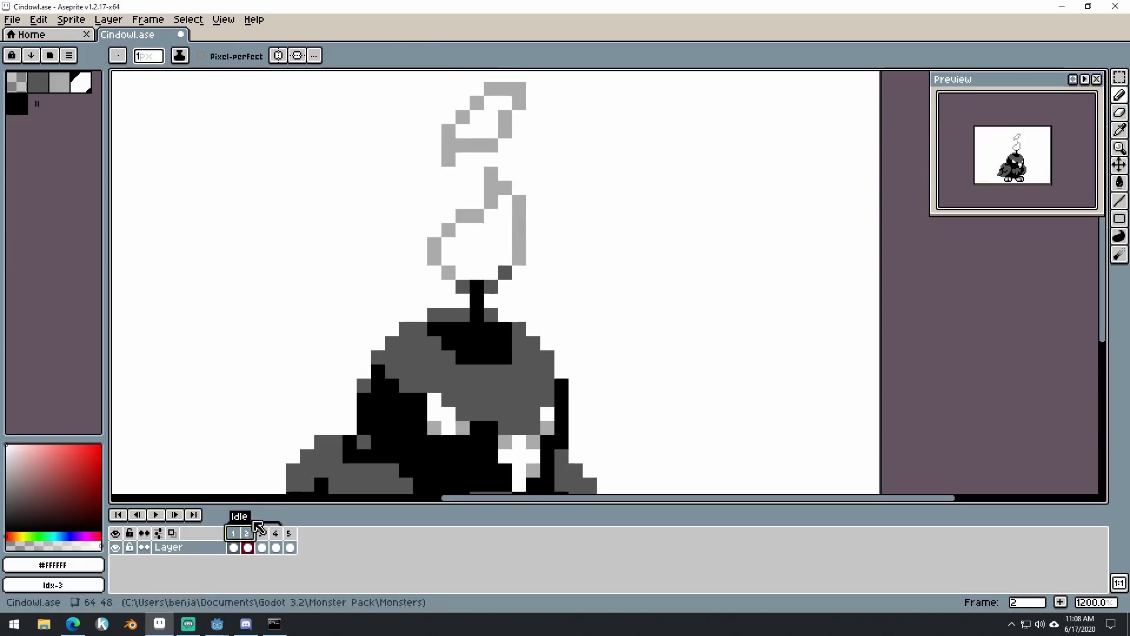
alt+click(435, 258)
drag(434, 230, 477, 202)
alt+click(505, 172)
drag(505, 174, 493, 181)
drag(462, 218, 492, 196)
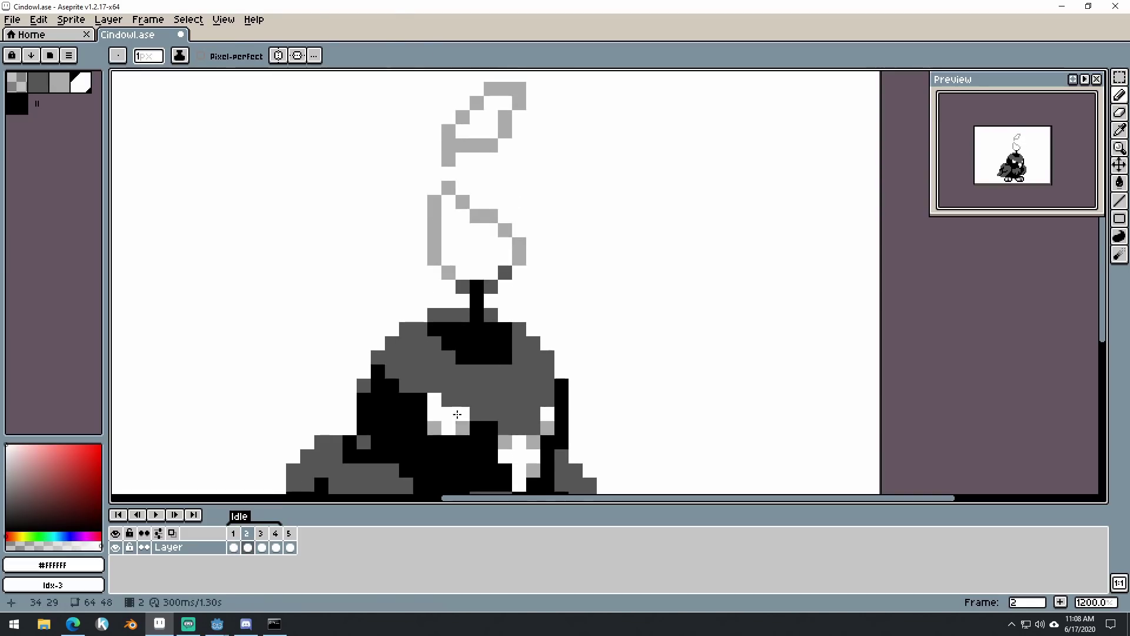
- In frame 2, widen the left-leaning flame tip with light grey, trim its left edge with white, and compare with frame 1
key(Left)
key(Right)
alt+click(462, 202)
click(463, 188)
alt+click(505, 204)
click(436, 203)
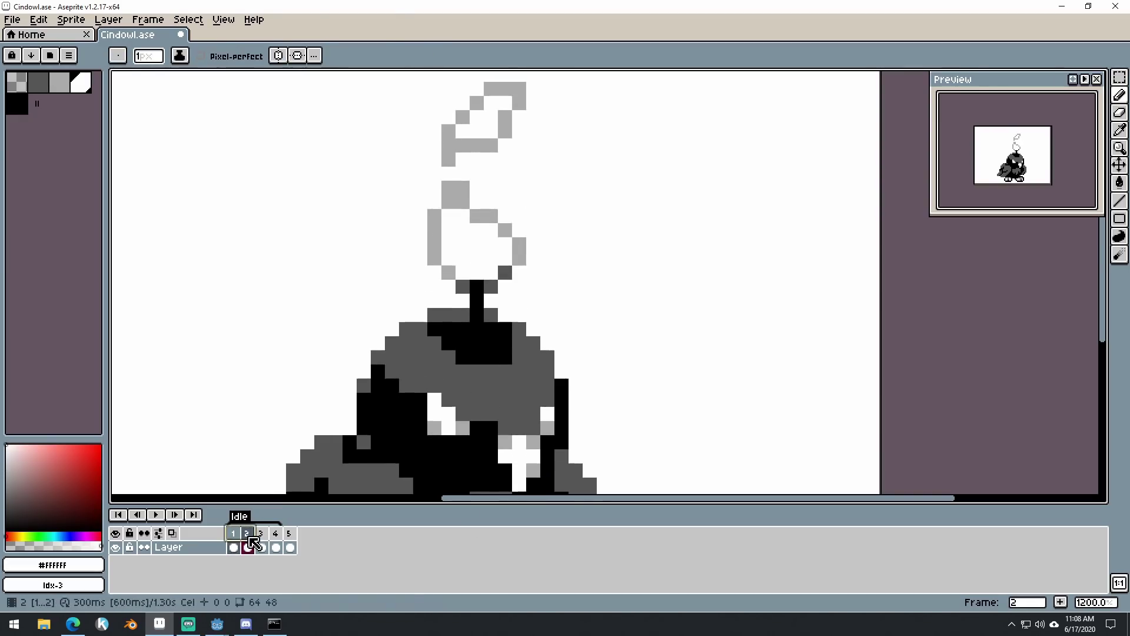
- In frame 2, reshape the top of the flame into a centred, pointed tip with light grey and white, comparing it with neighbouring frames
drag(250, 538, 262, 536)
alt+click(462, 203)
drag(463, 202, 491, 188)
alt+click(491, 217)
click(470, 203)
click(277, 534)
mouse_move(505, 145)
mouse_down()
mouse_move(477, 160)
mouse_move(505, 216)
mouse_up()
click(249, 535)
alt+click(463, 195)
alt+click(499, 165)
drag(449, 188, 490, 220)
- In frame 3, extend the flame tip one pixel upward in light grey, compare the neighbouring frames, and play the Idle loop
drag(234, 534, 275, 535)
click(248, 535)
click(262, 535)
click(513, 204)
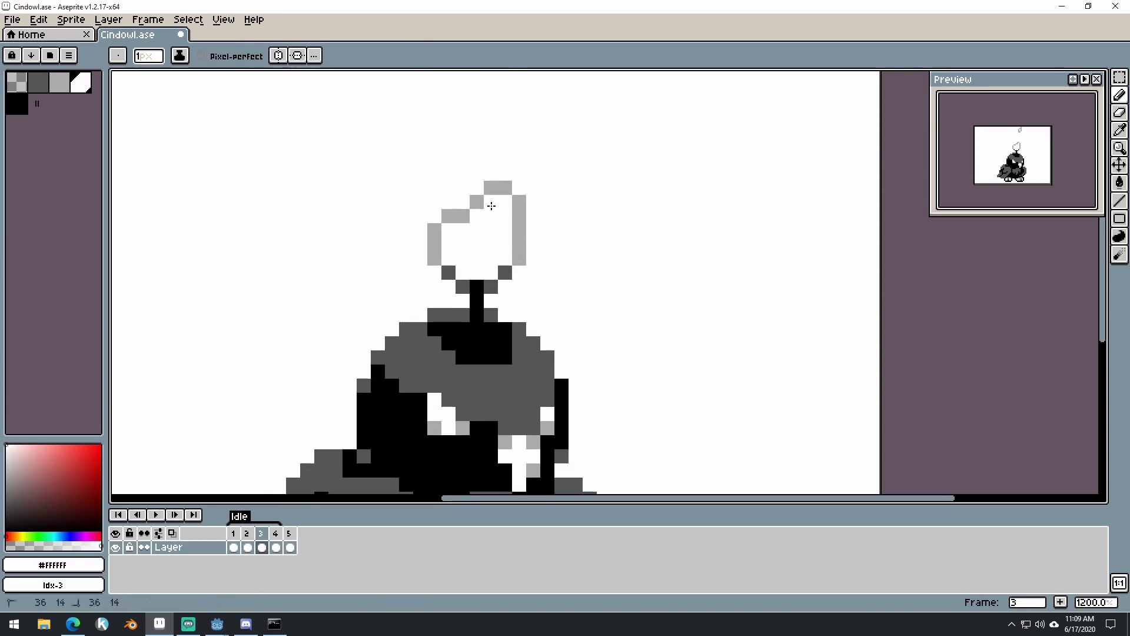
alt+click(494, 188)
drag(492, 175, 505, 188)
drag(248, 535, 276, 535)
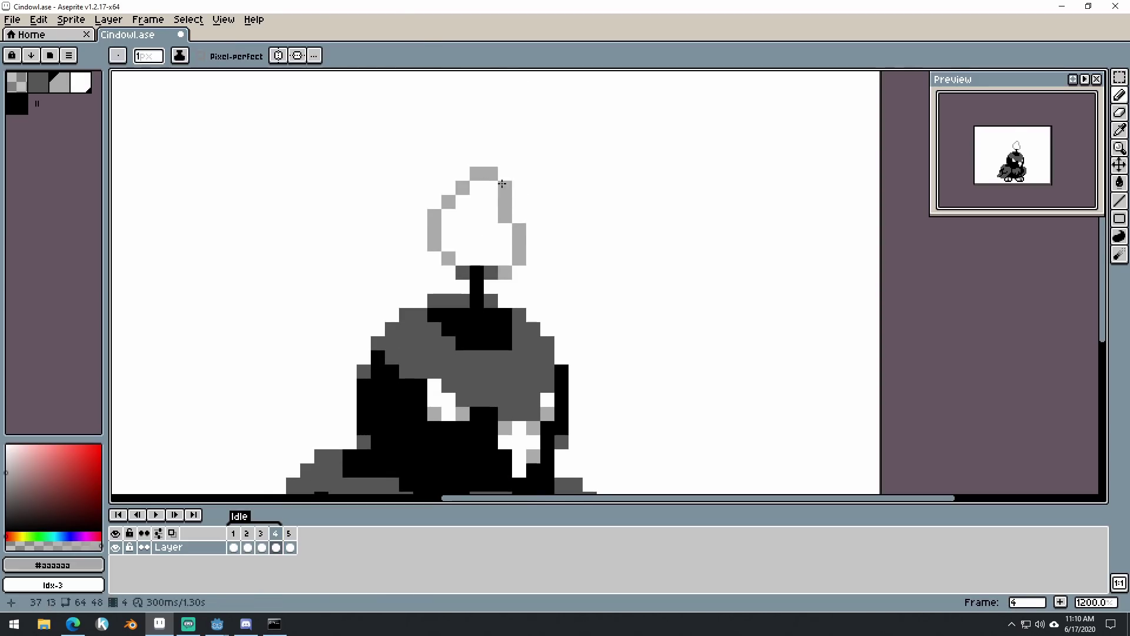
click(156, 514)
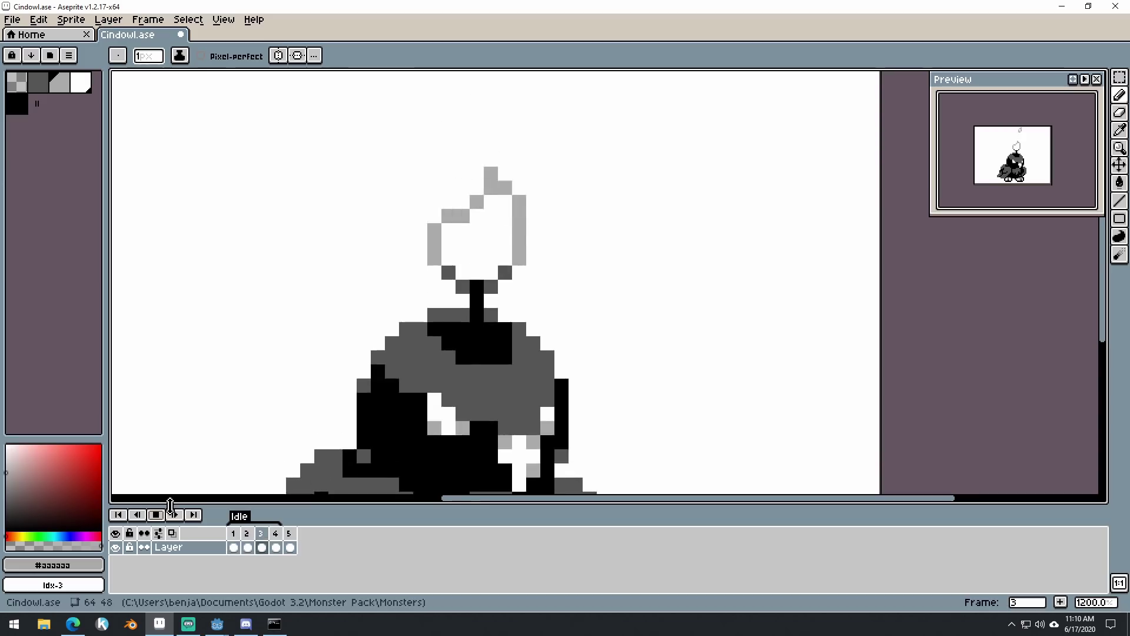
- In frame 4, redraw the flame tip narrower with light grey and white, and compare it with frame 3
mouse_move(246, 535)
mouse_down()
mouse_move(279, 535)
mouse_move(265, 535)
mouse_up()
alt+click(478, 177)
key([)
click(156, 515)
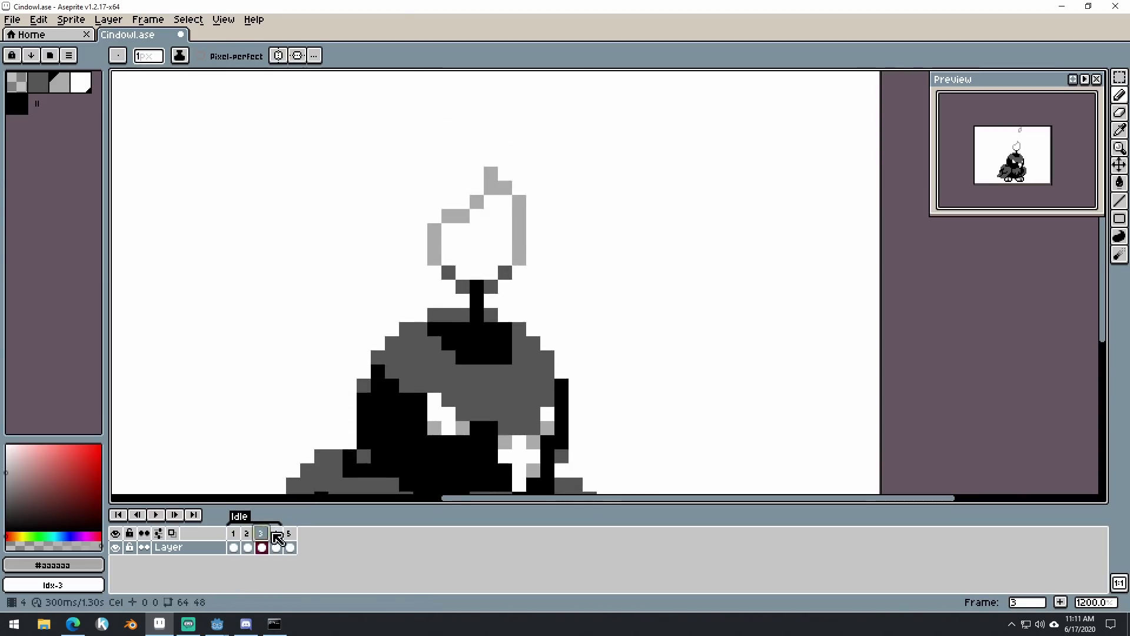
click(281, 534)
drag(491, 159, 463, 187)
alt+click(483, 195)
click(261, 535)
- Play the Idle loop with the whole sprite in view, and compare its frames with the spread-wing pose in frame 5
key(Return)
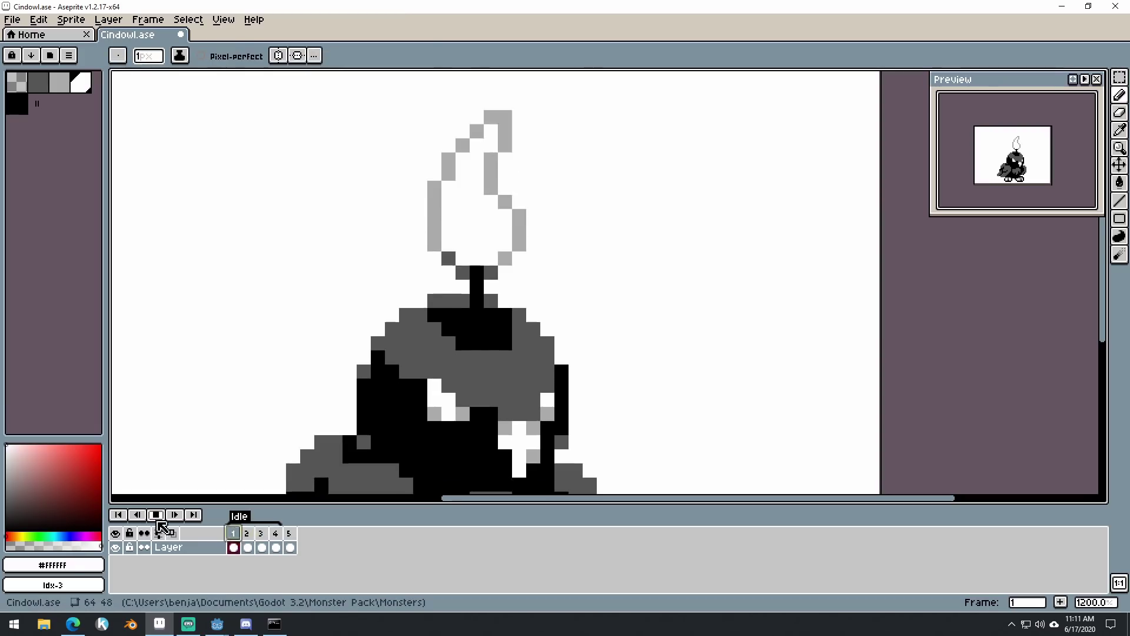
scroll(707, 303, down, 3)
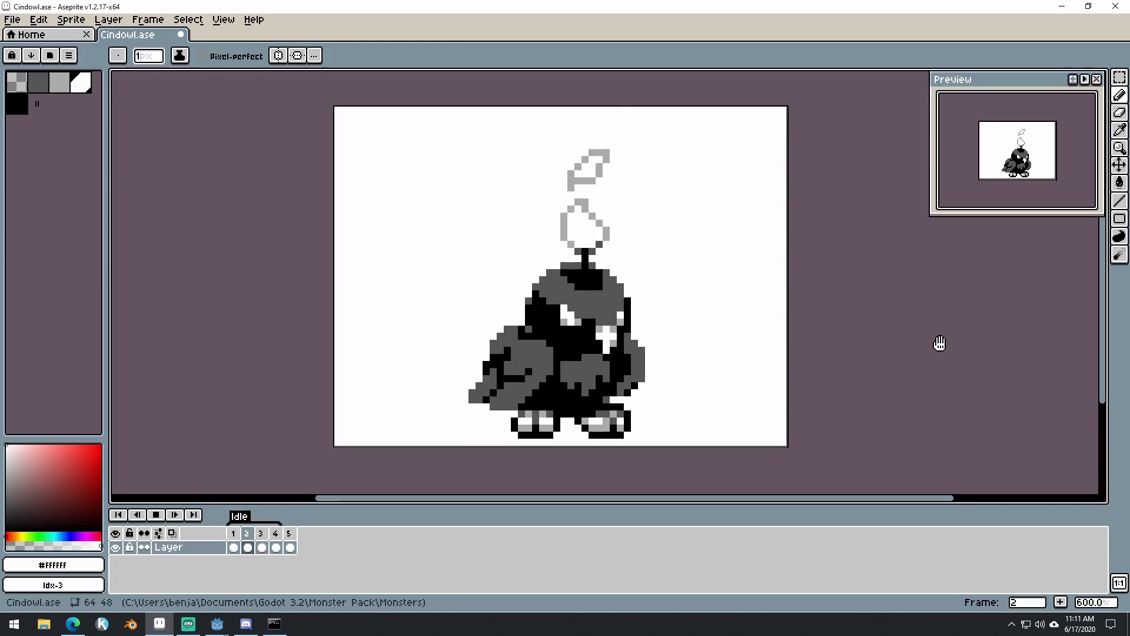
click(262, 534)
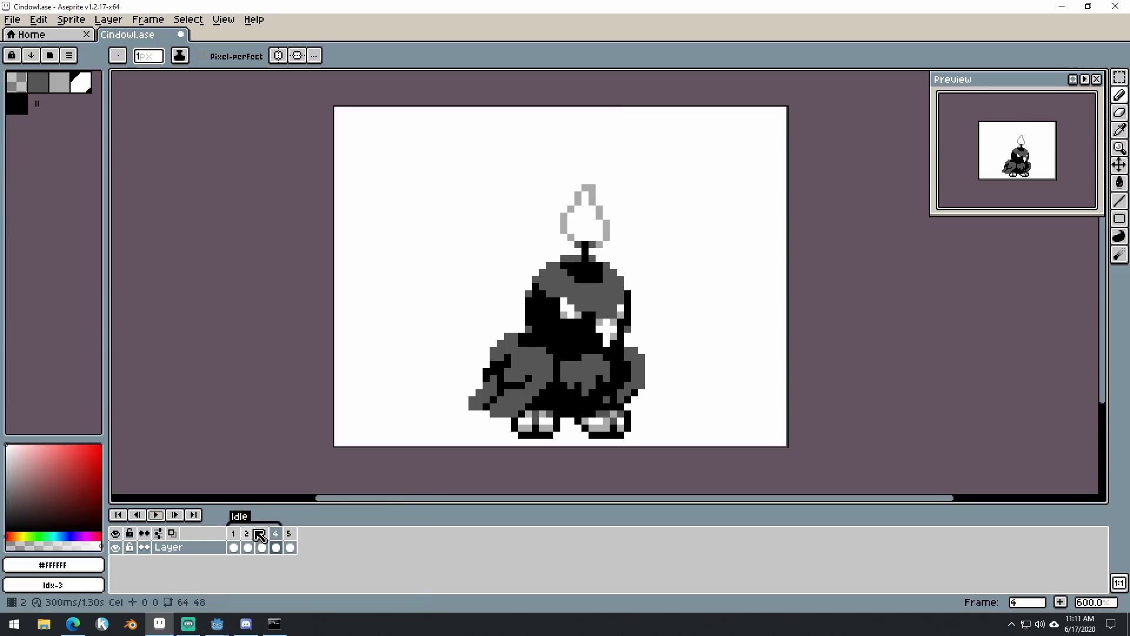
click(292, 545)
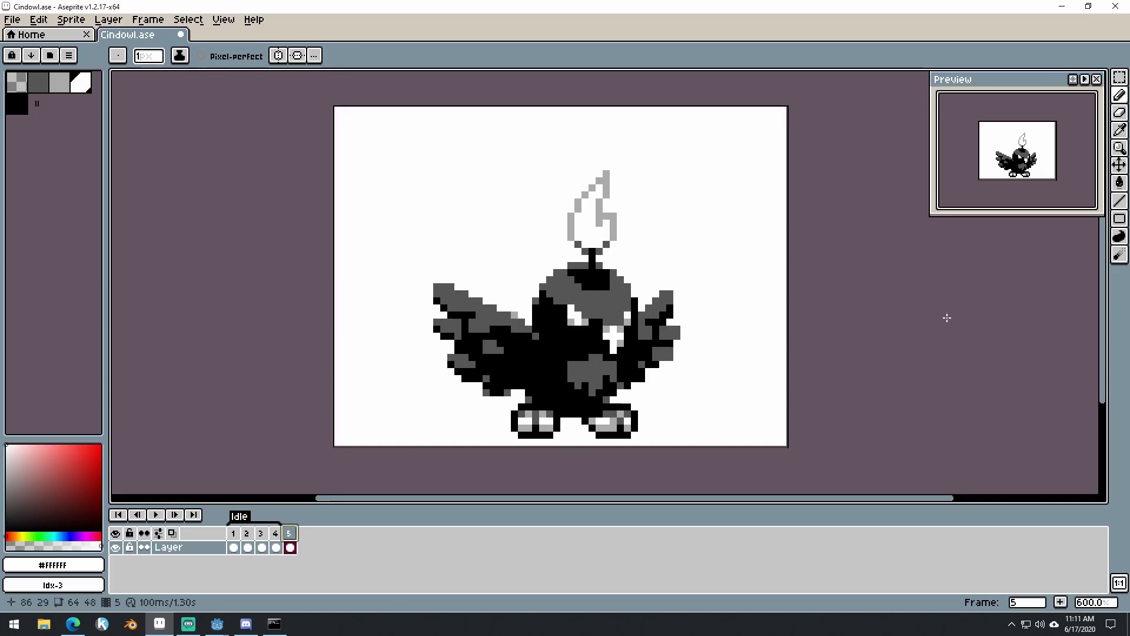
click(234, 543)
drag(255, 537, 264, 537)
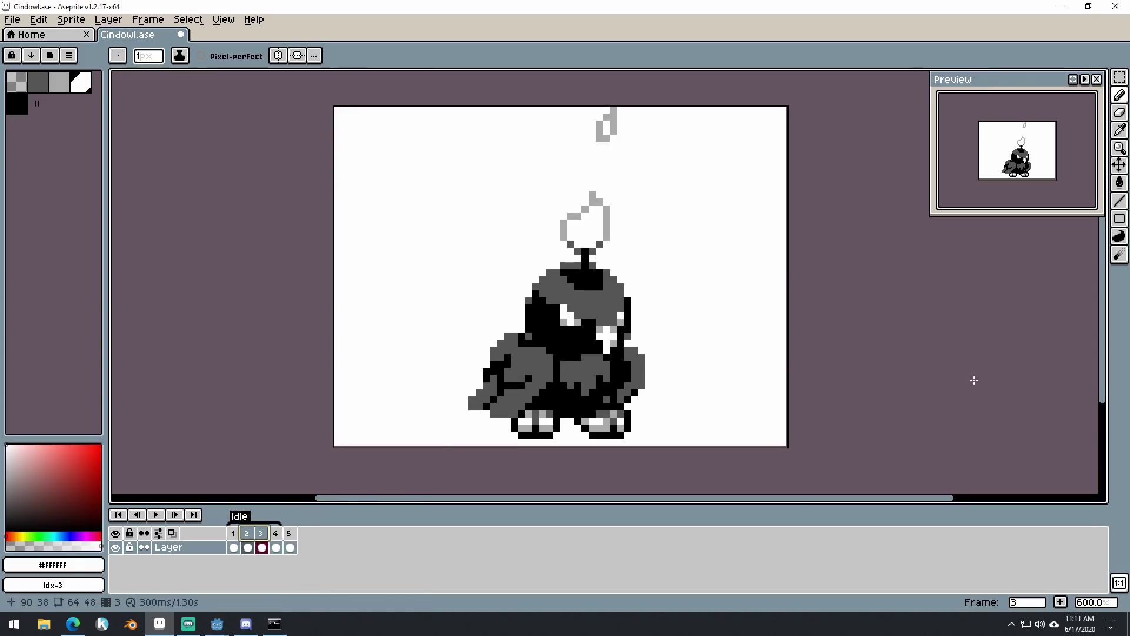